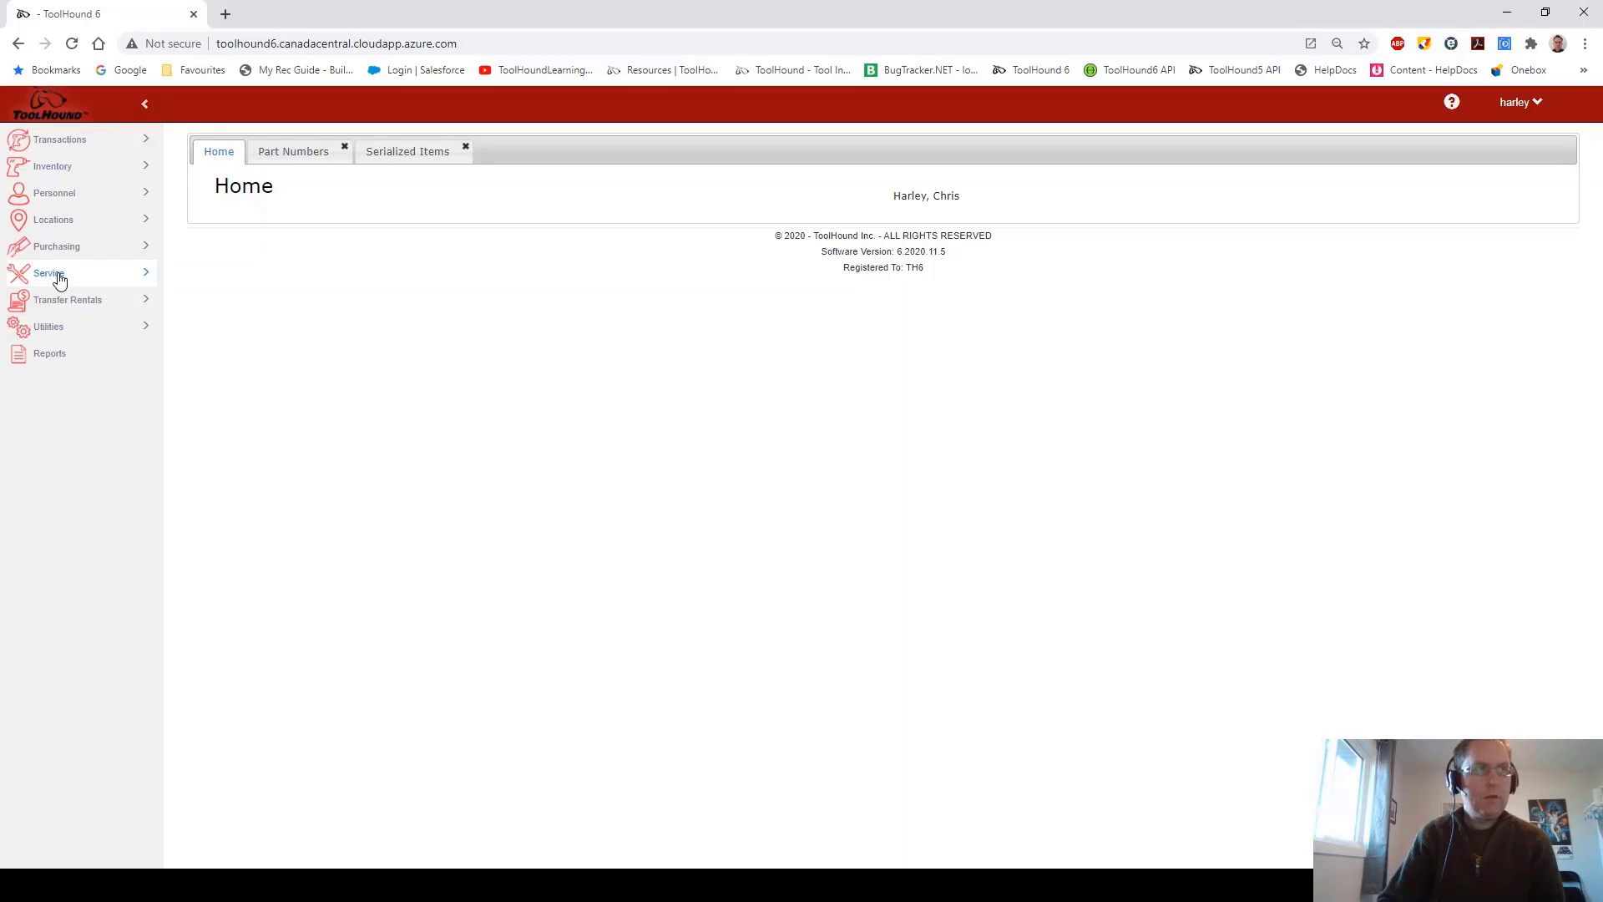
Step: Create a new service check list with the description "Check781"
click(60, 278)
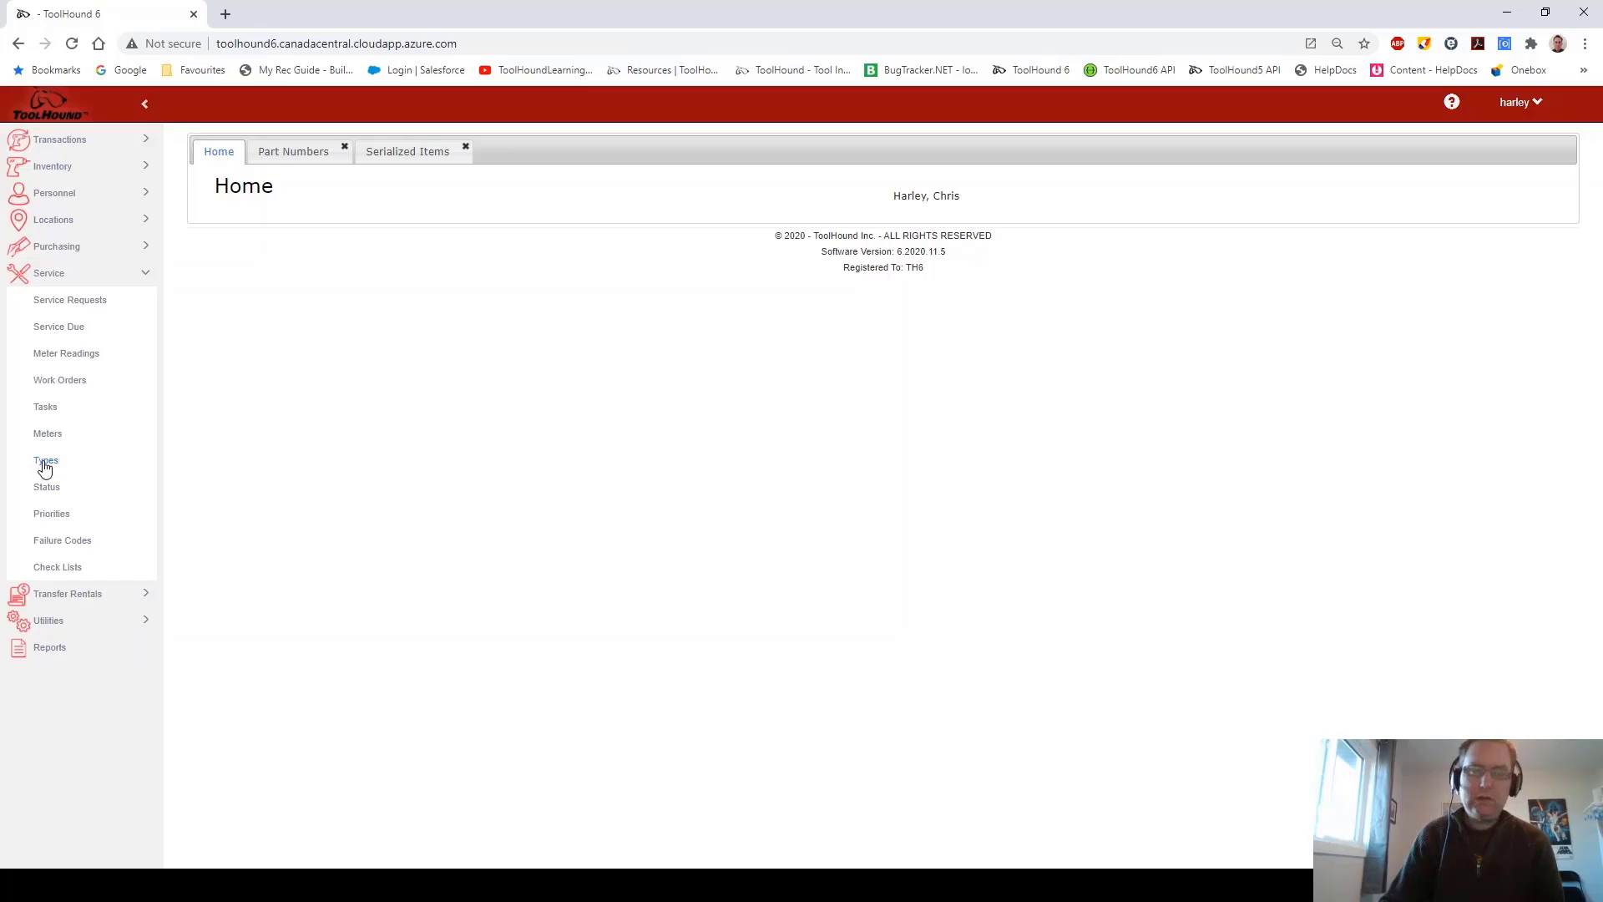
click(58, 568)
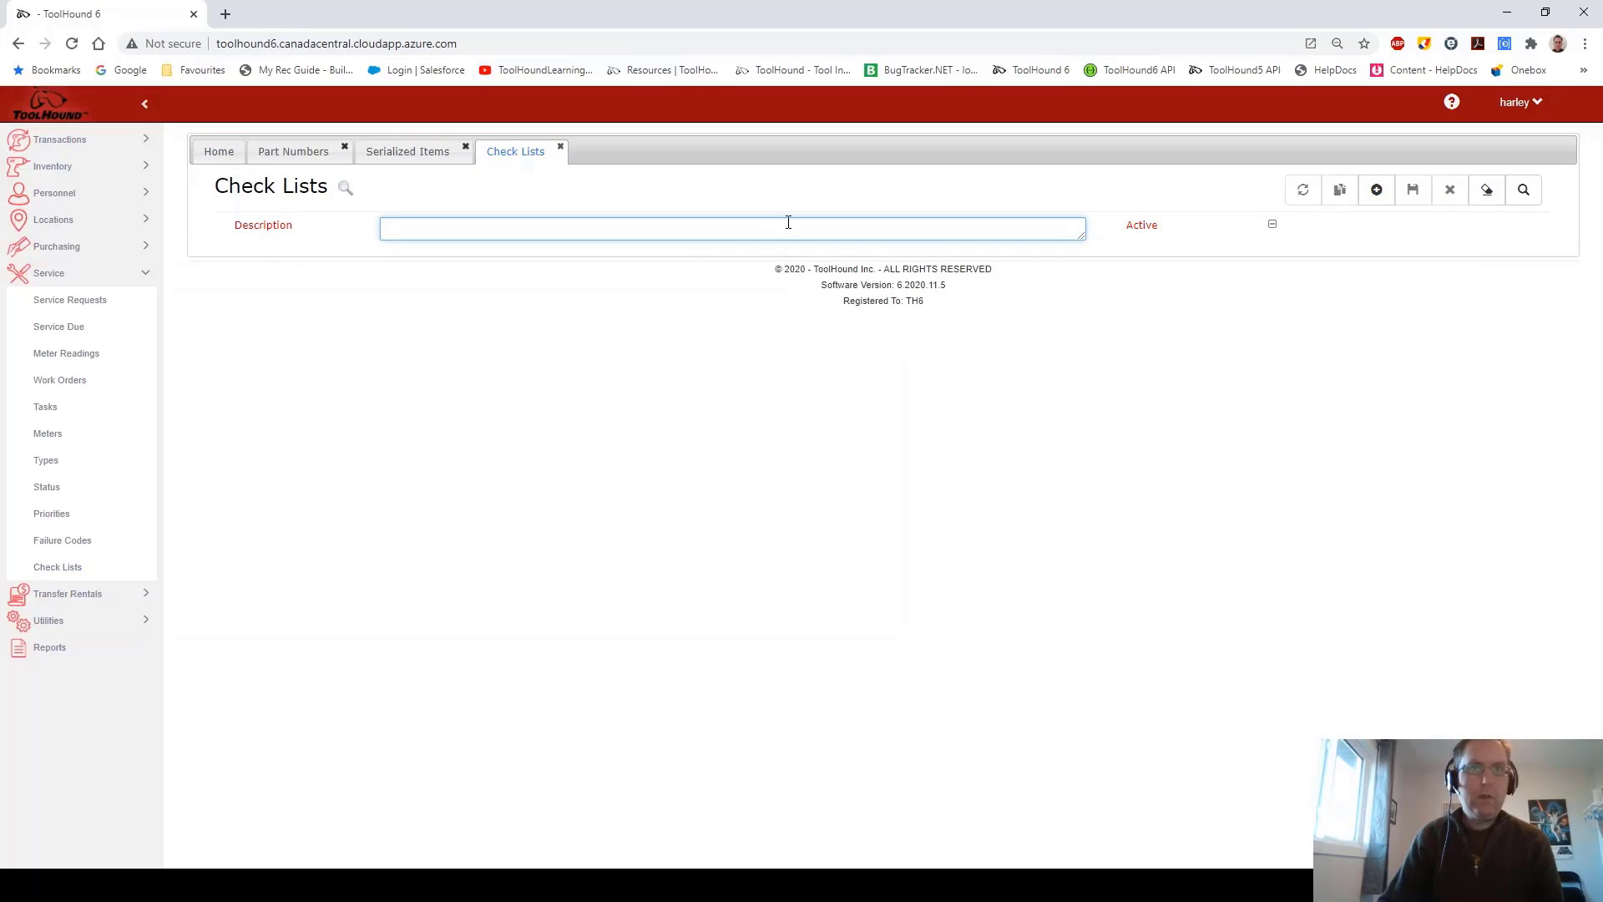
click(786, 228)
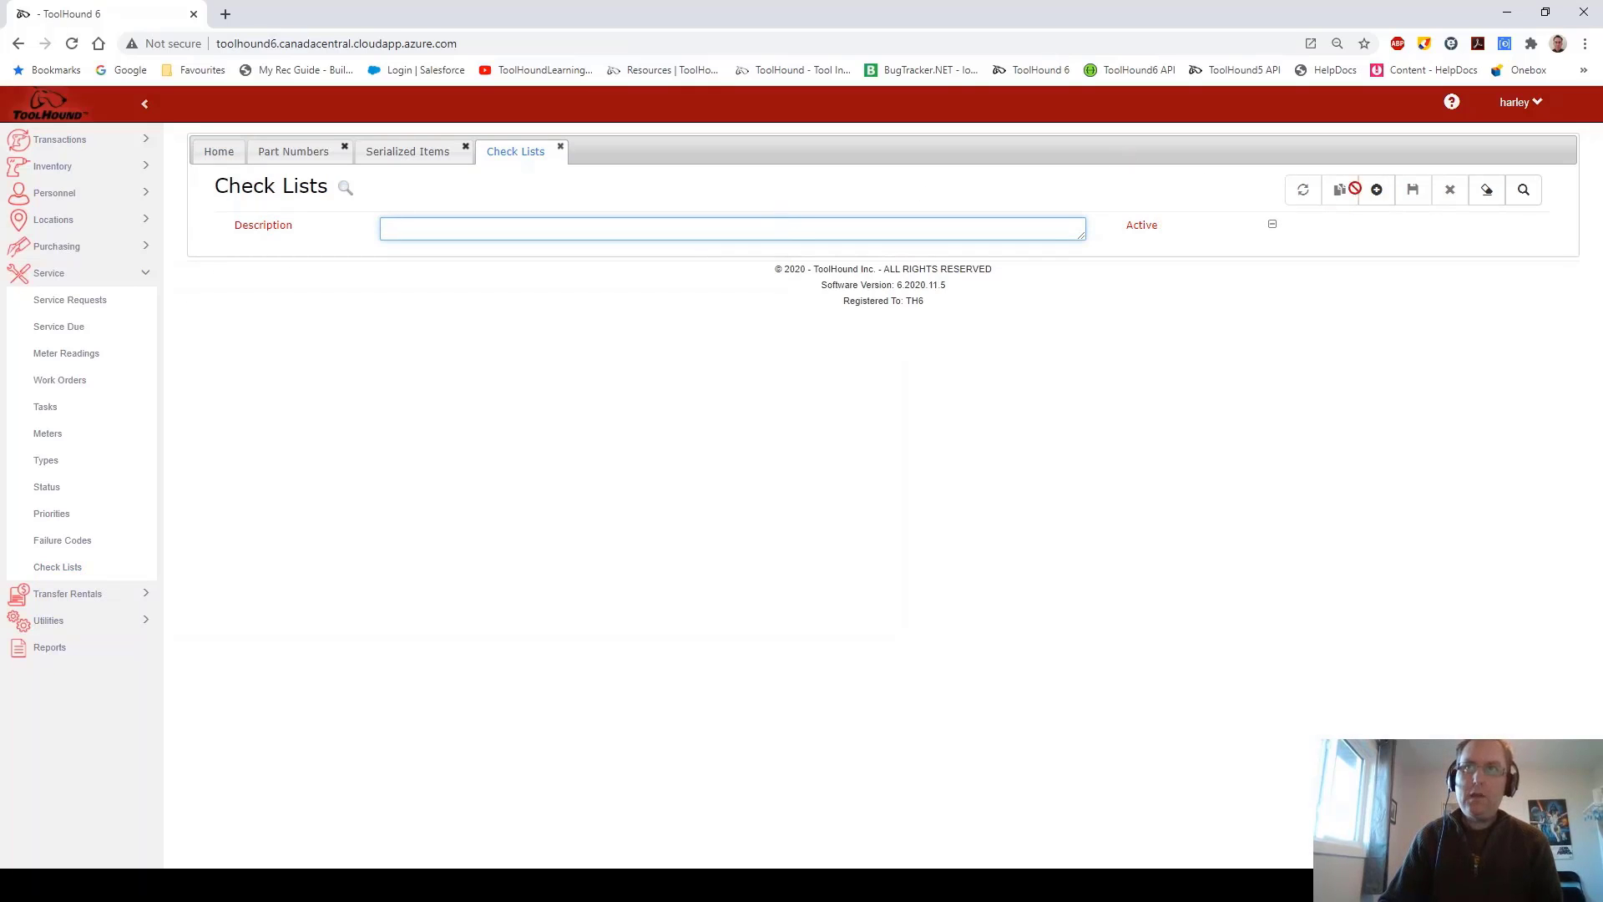
click(1378, 193)
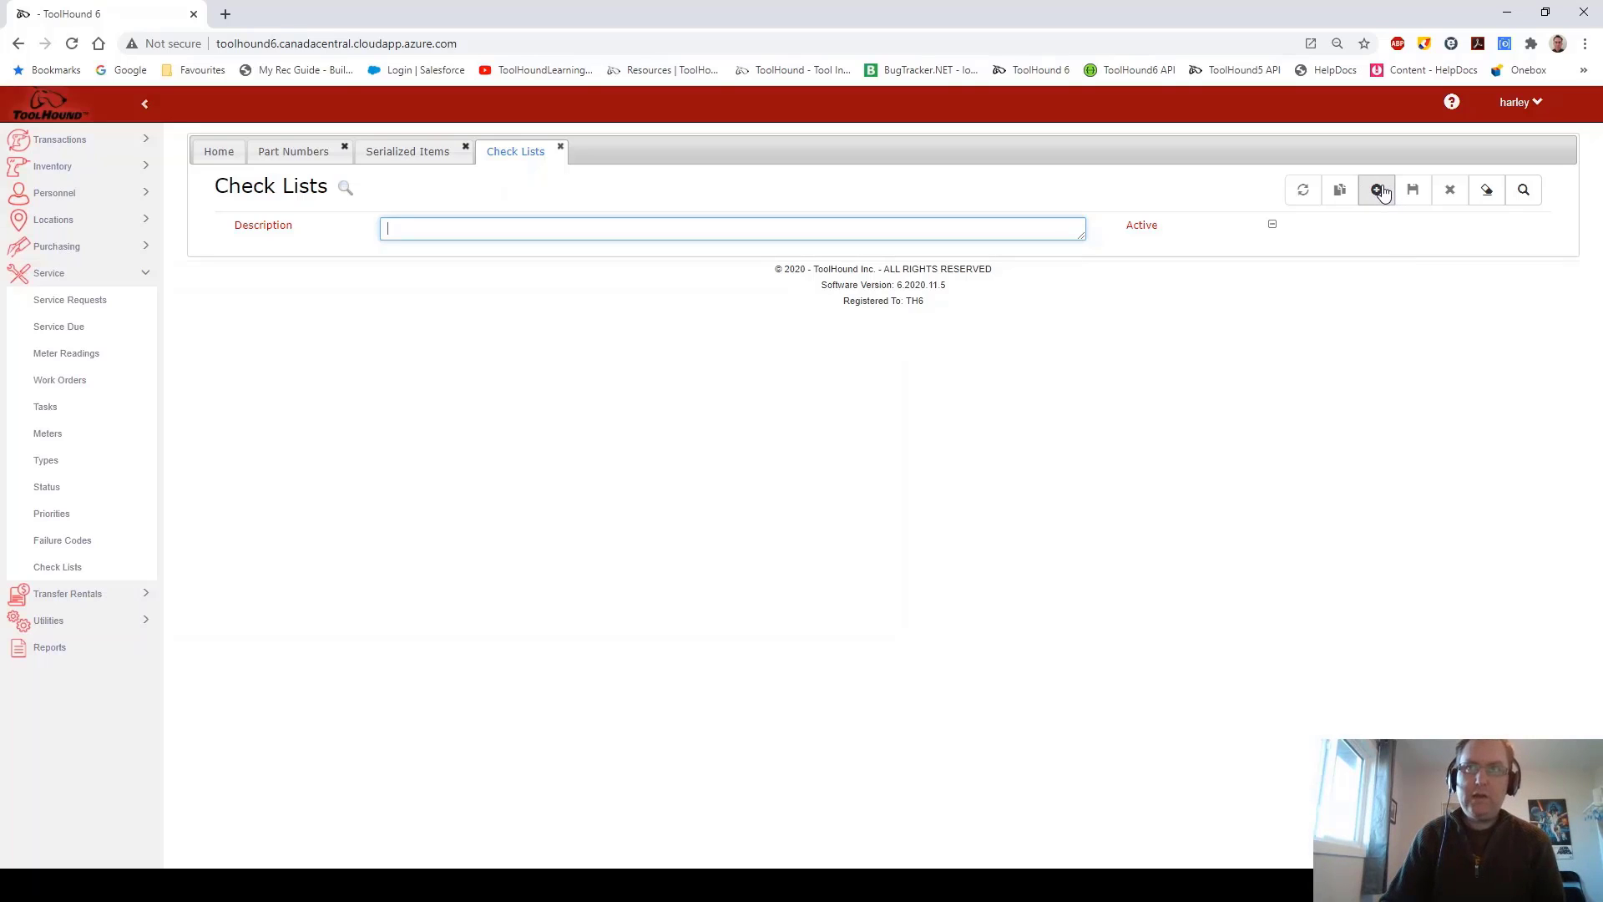
click(1378, 193)
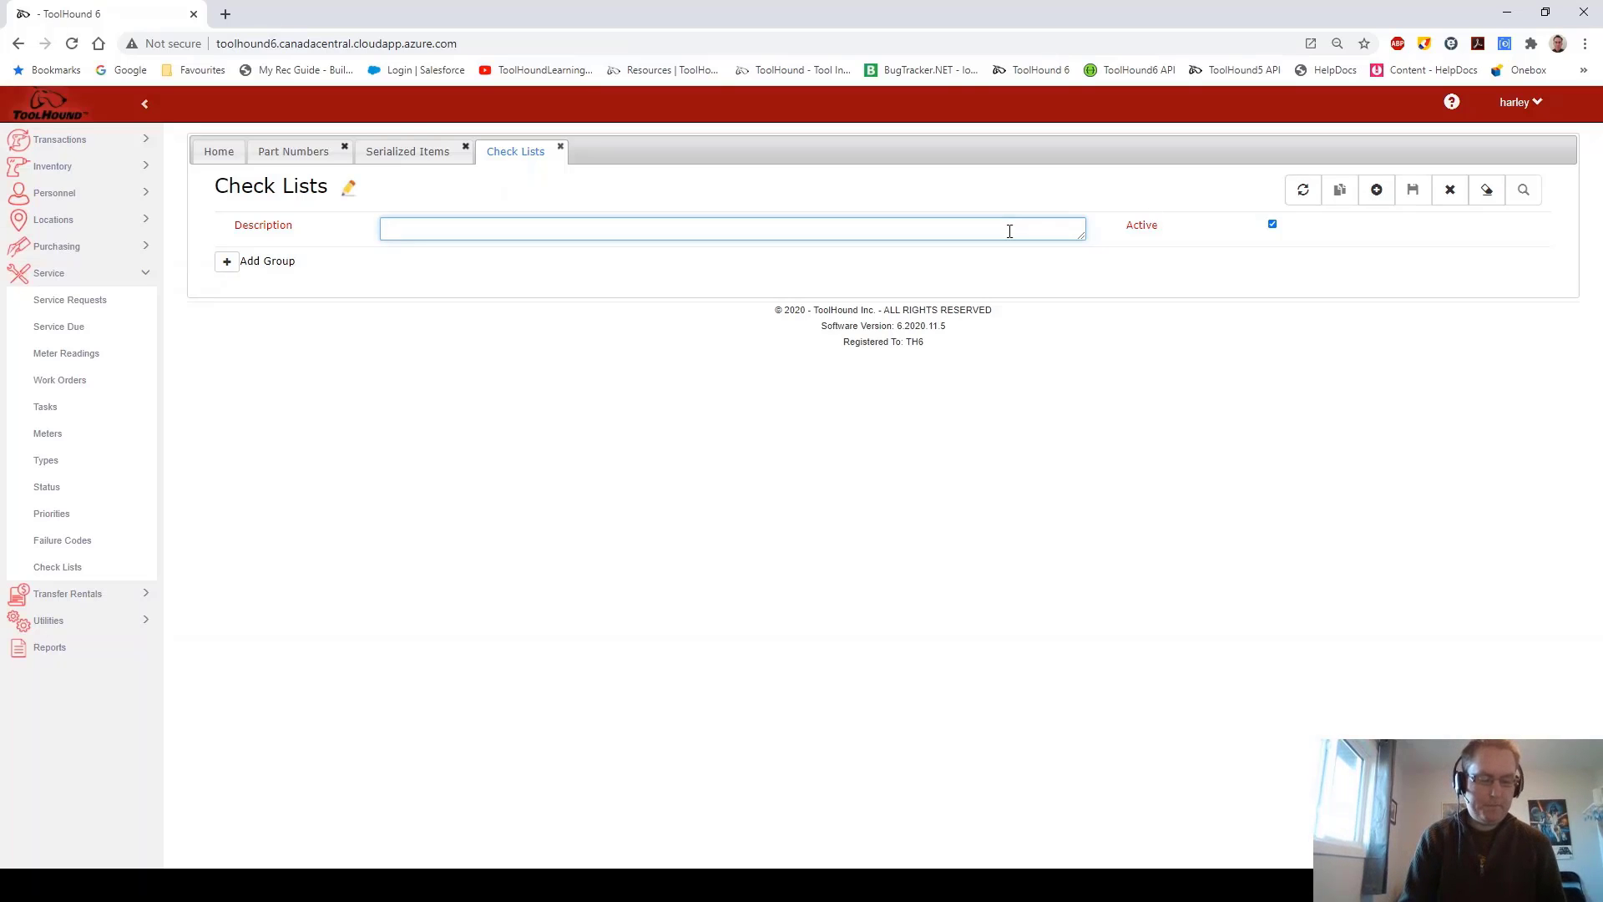
text(Che)
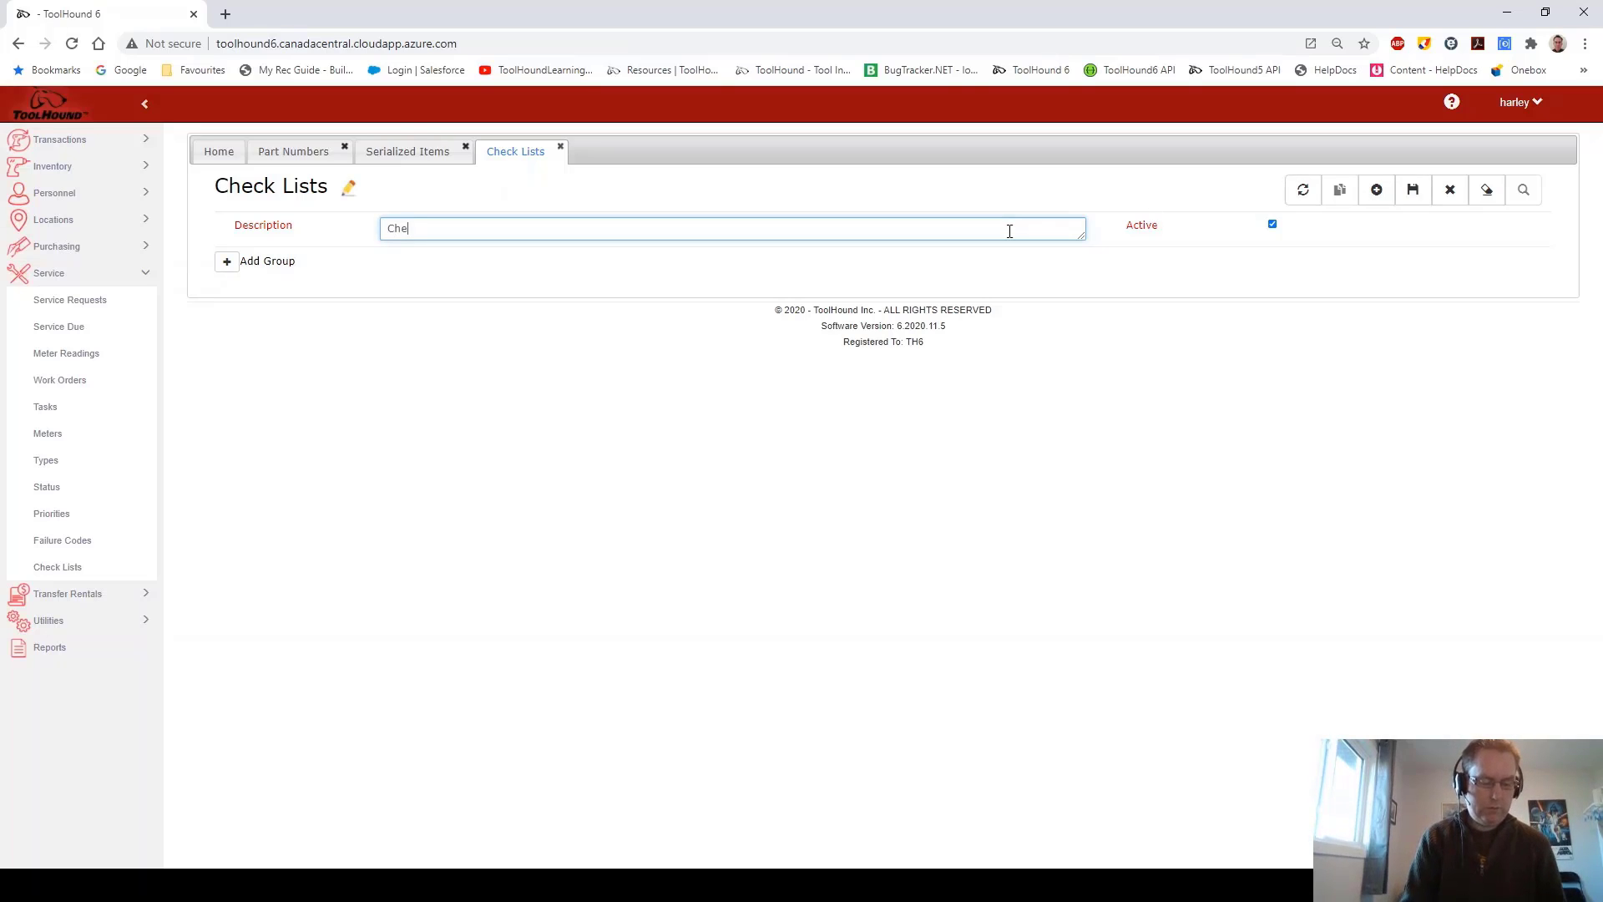
text(ck781)
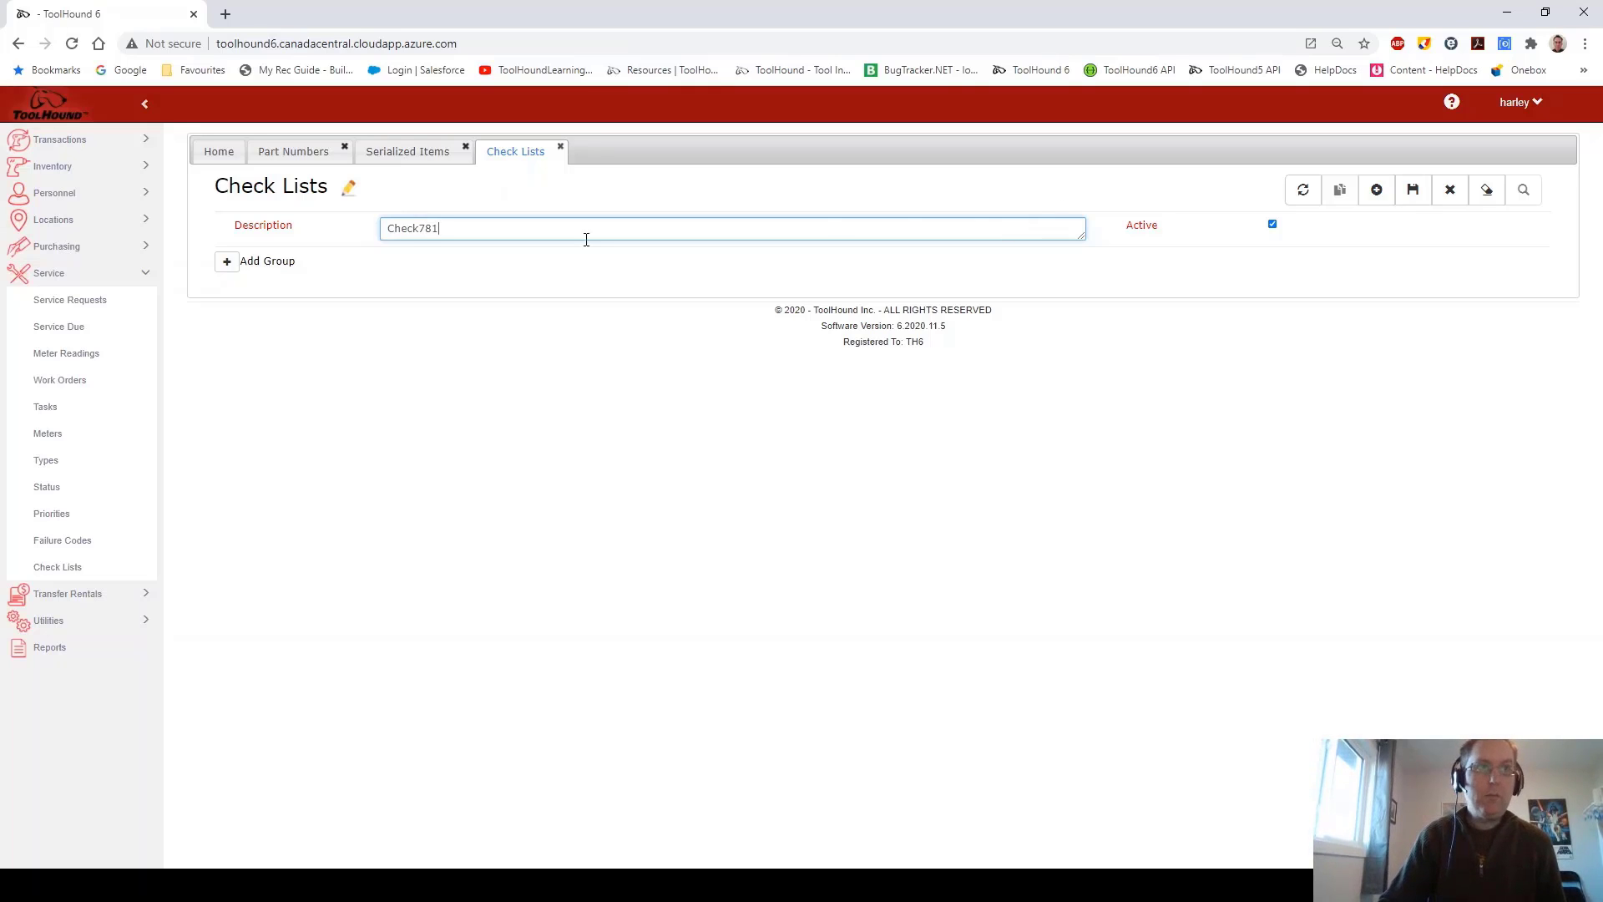
Step: Add a group named "Work Done" to the check list and name its first item "Cleaned"
click(228, 262)
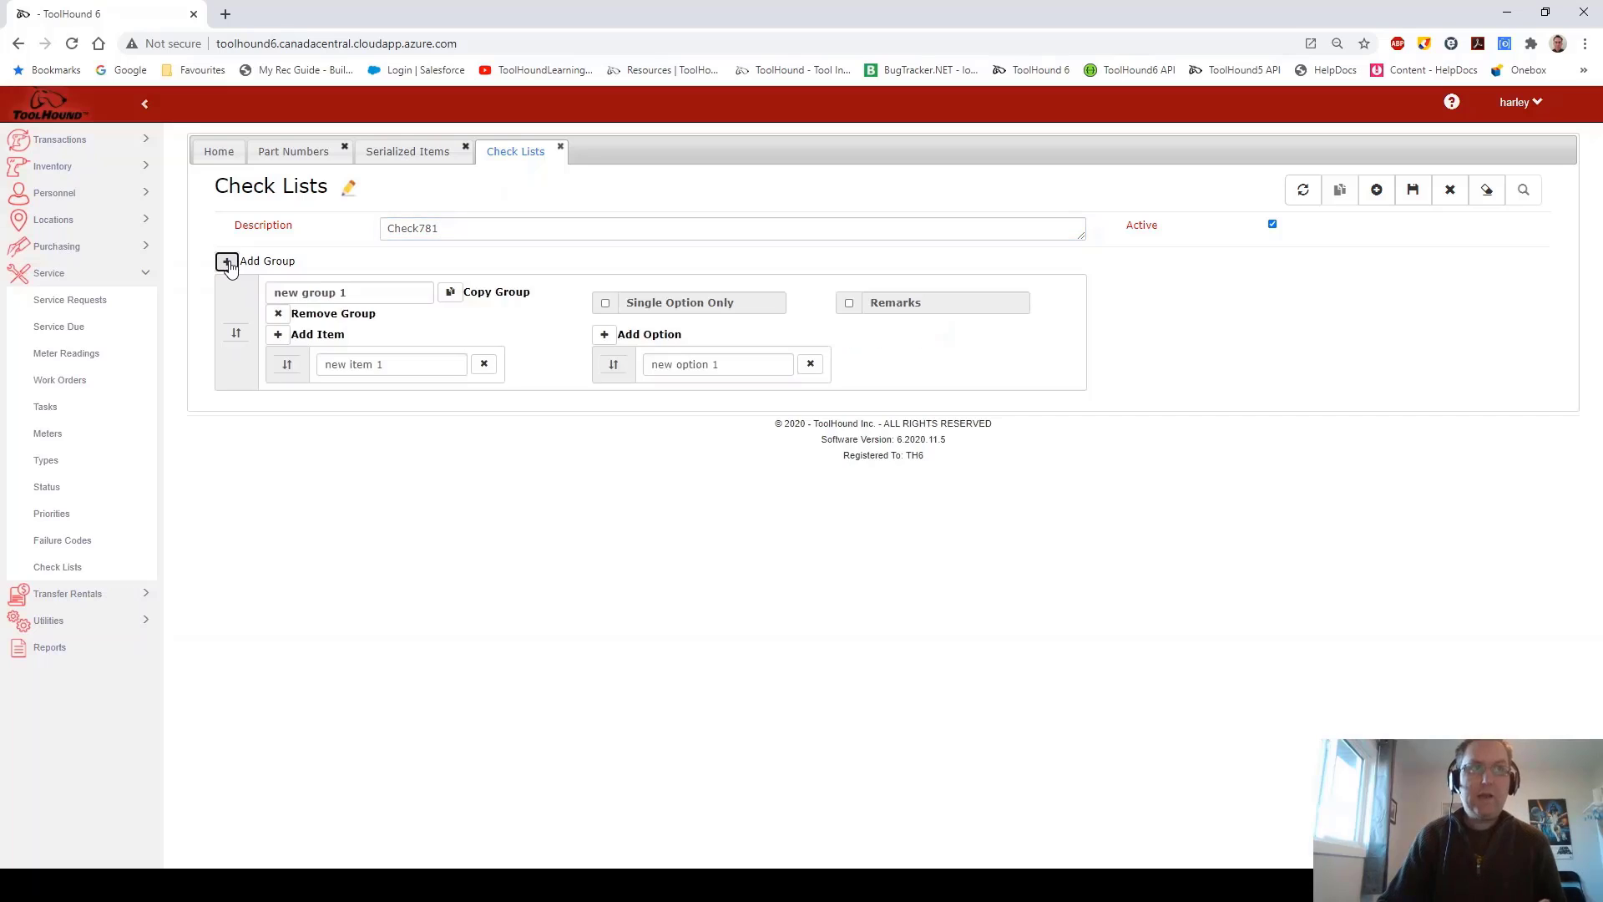
drag(374, 294, 165, 292)
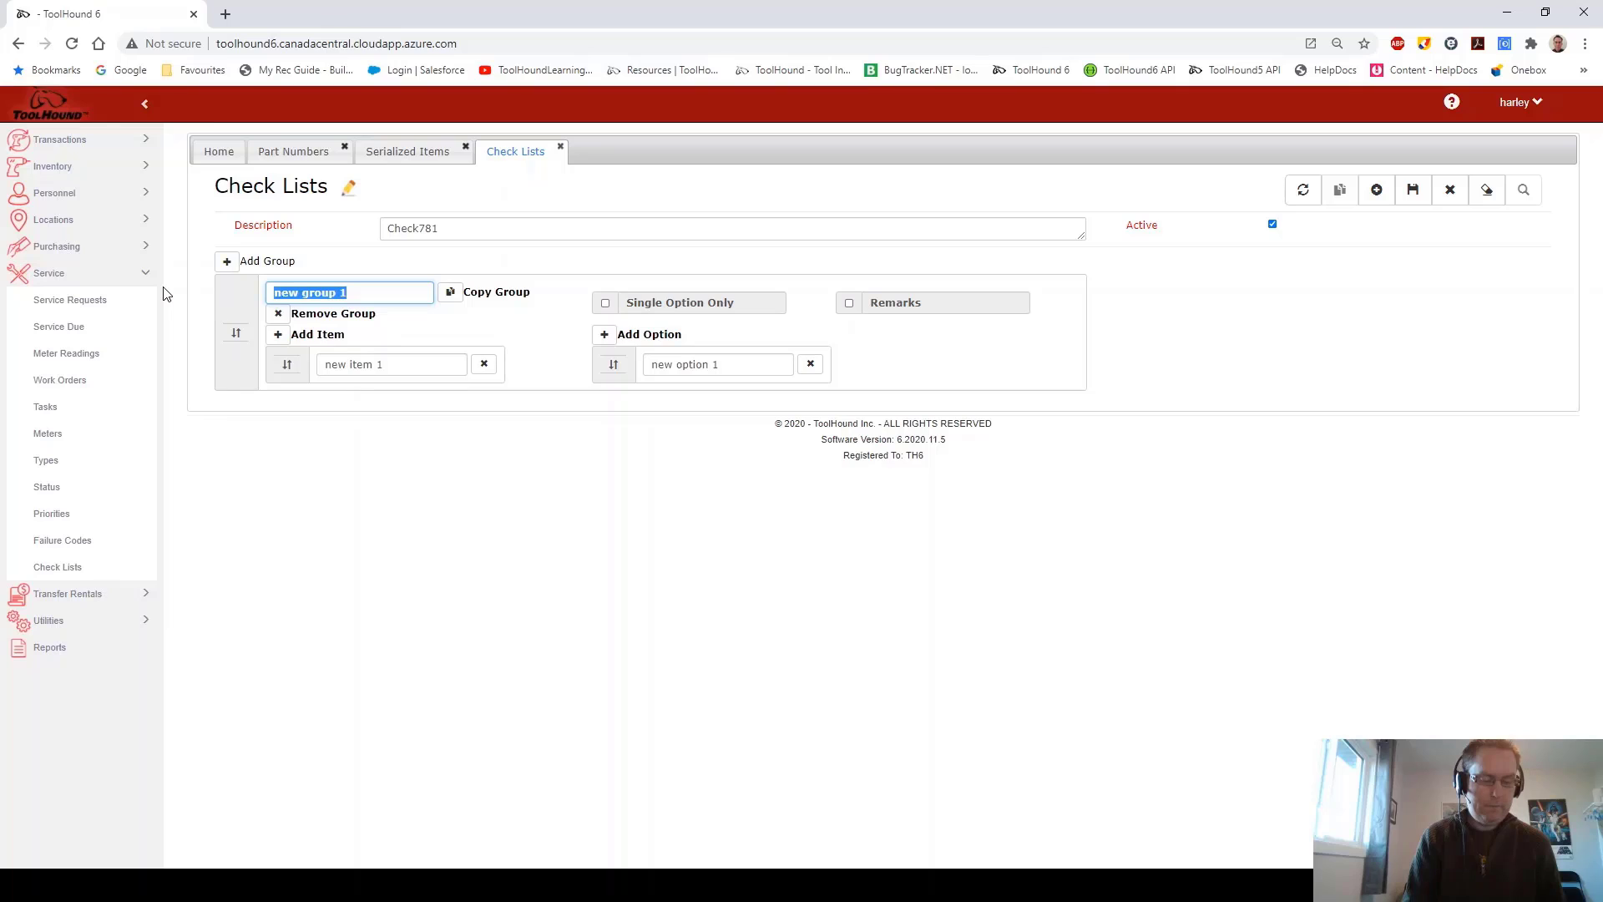
text(Work )
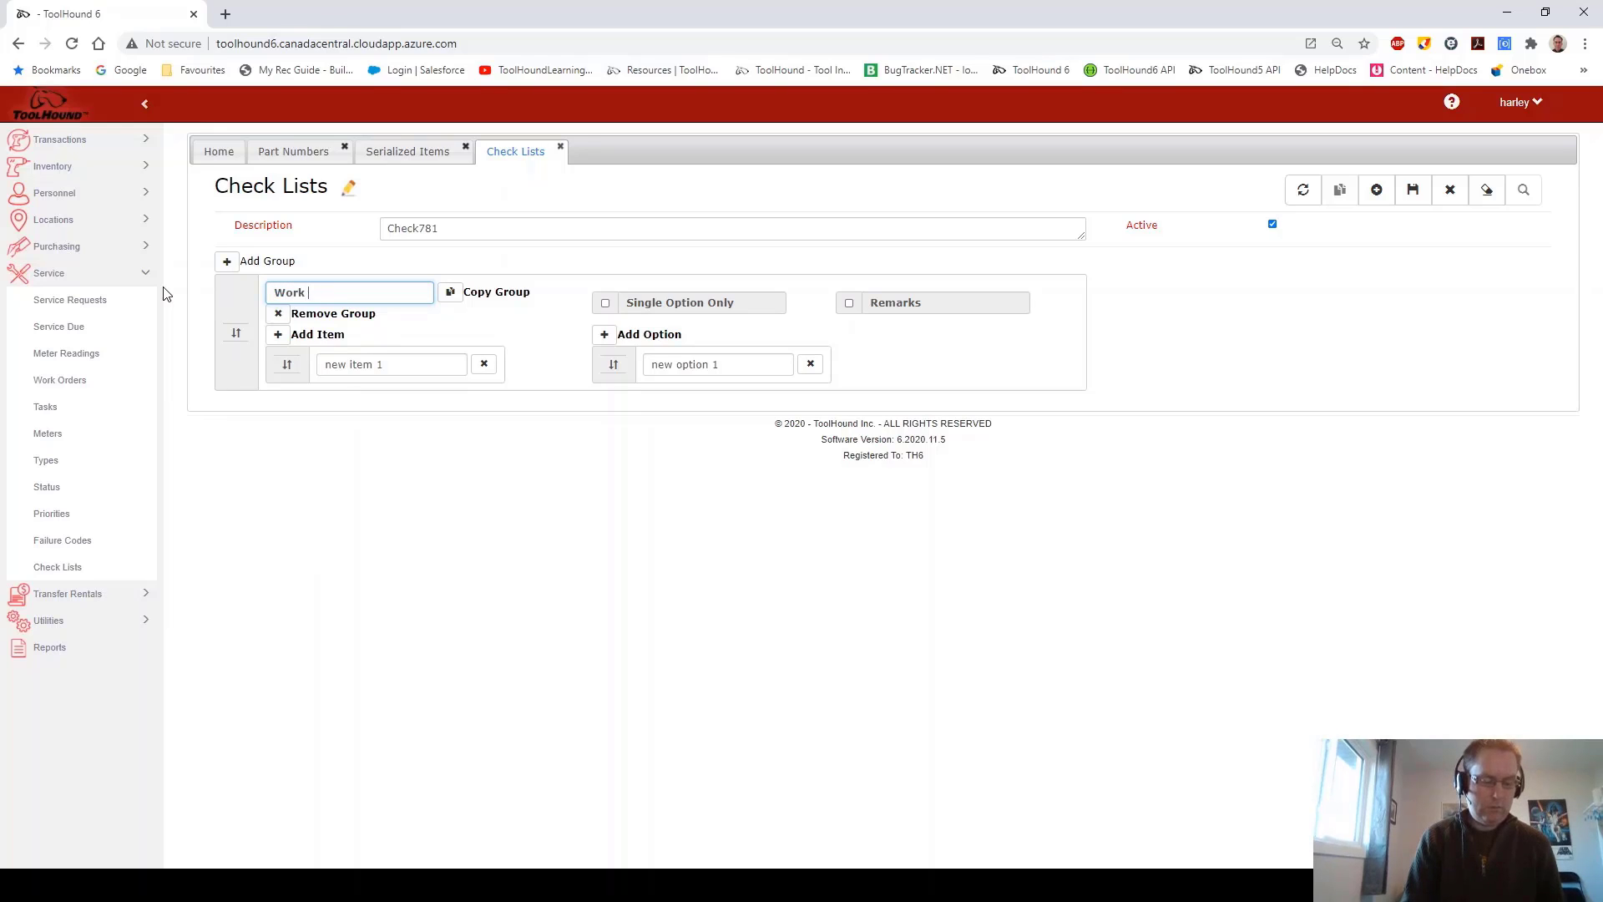
text(Done)
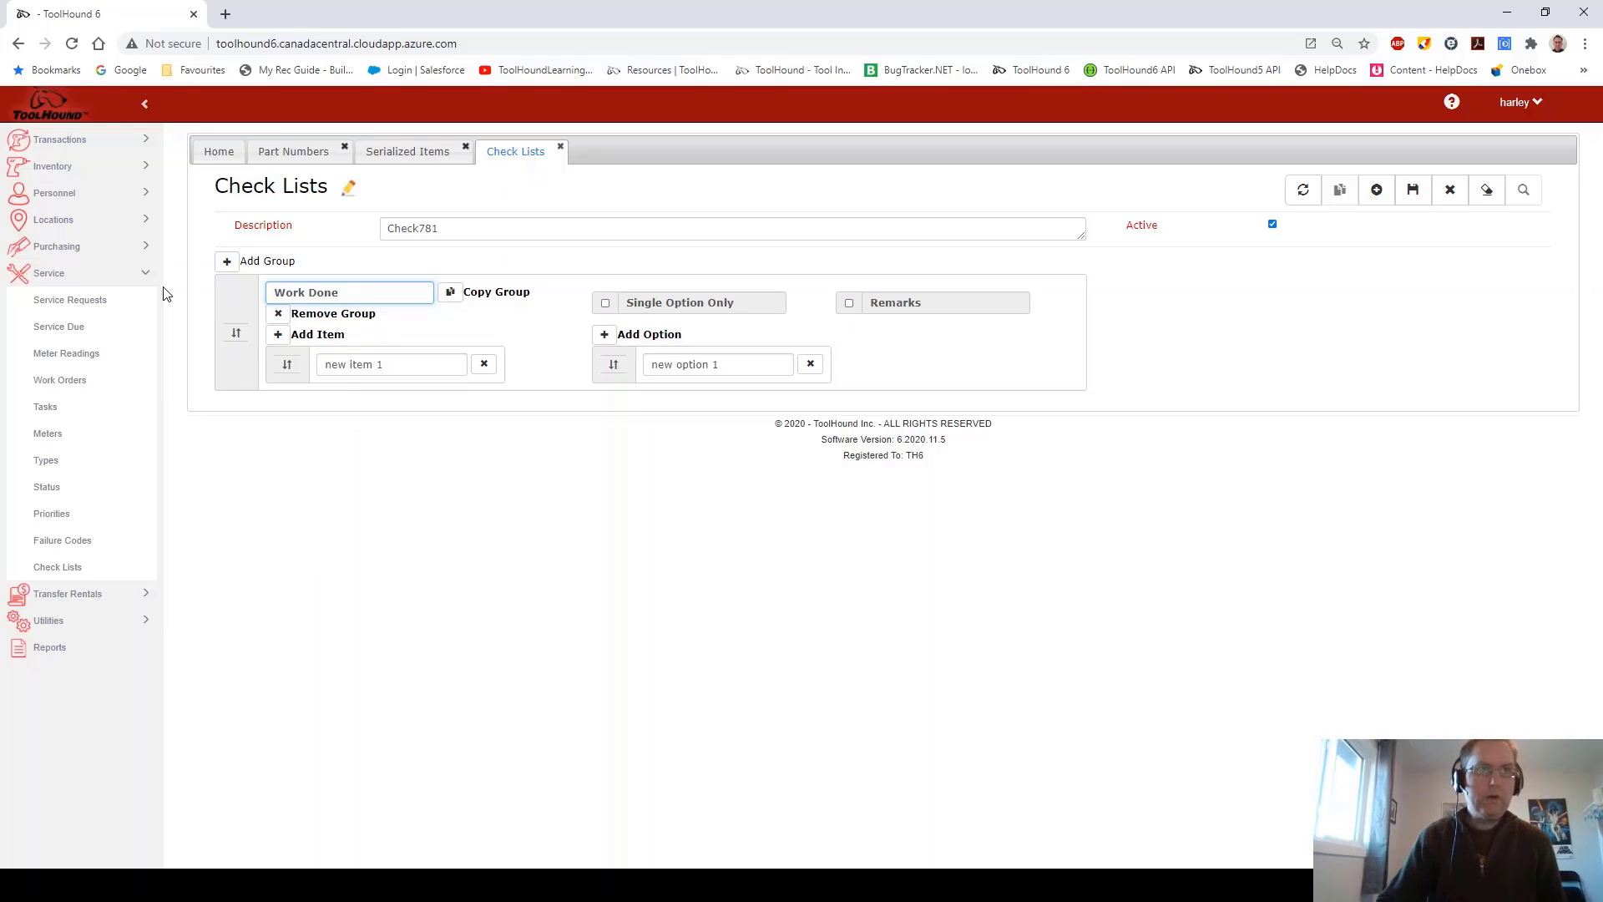
click(398, 364)
text(Cleaned)
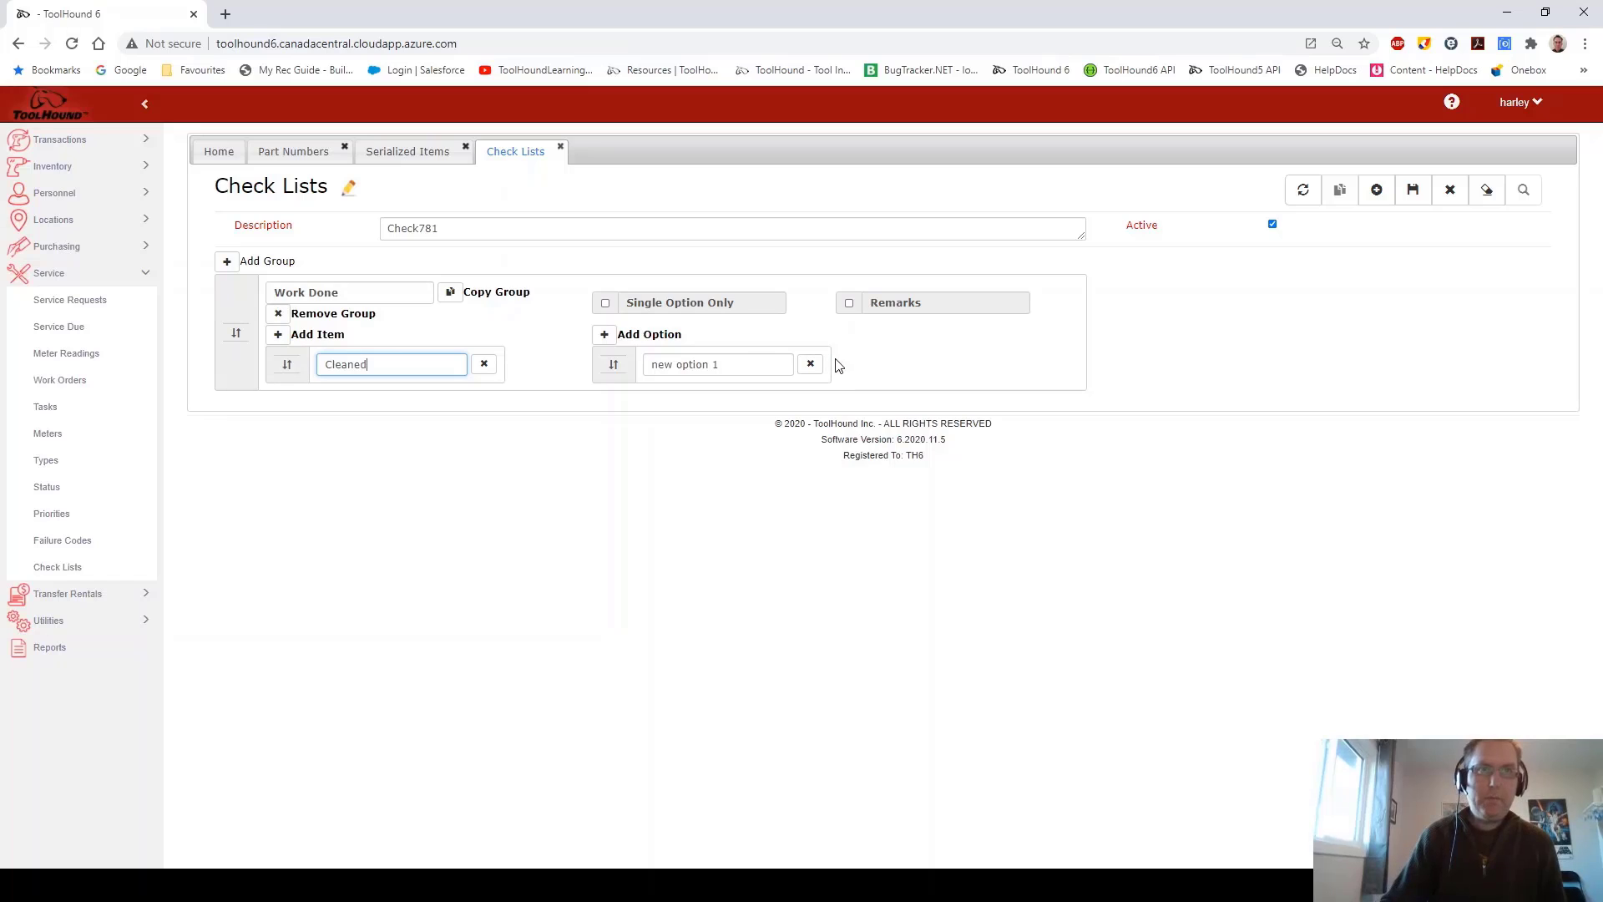
Step: Give the Work Done group the options "Yes" and "No" and enable remarks for it
drag(755, 365, 676, 364)
key(ctrl+a)
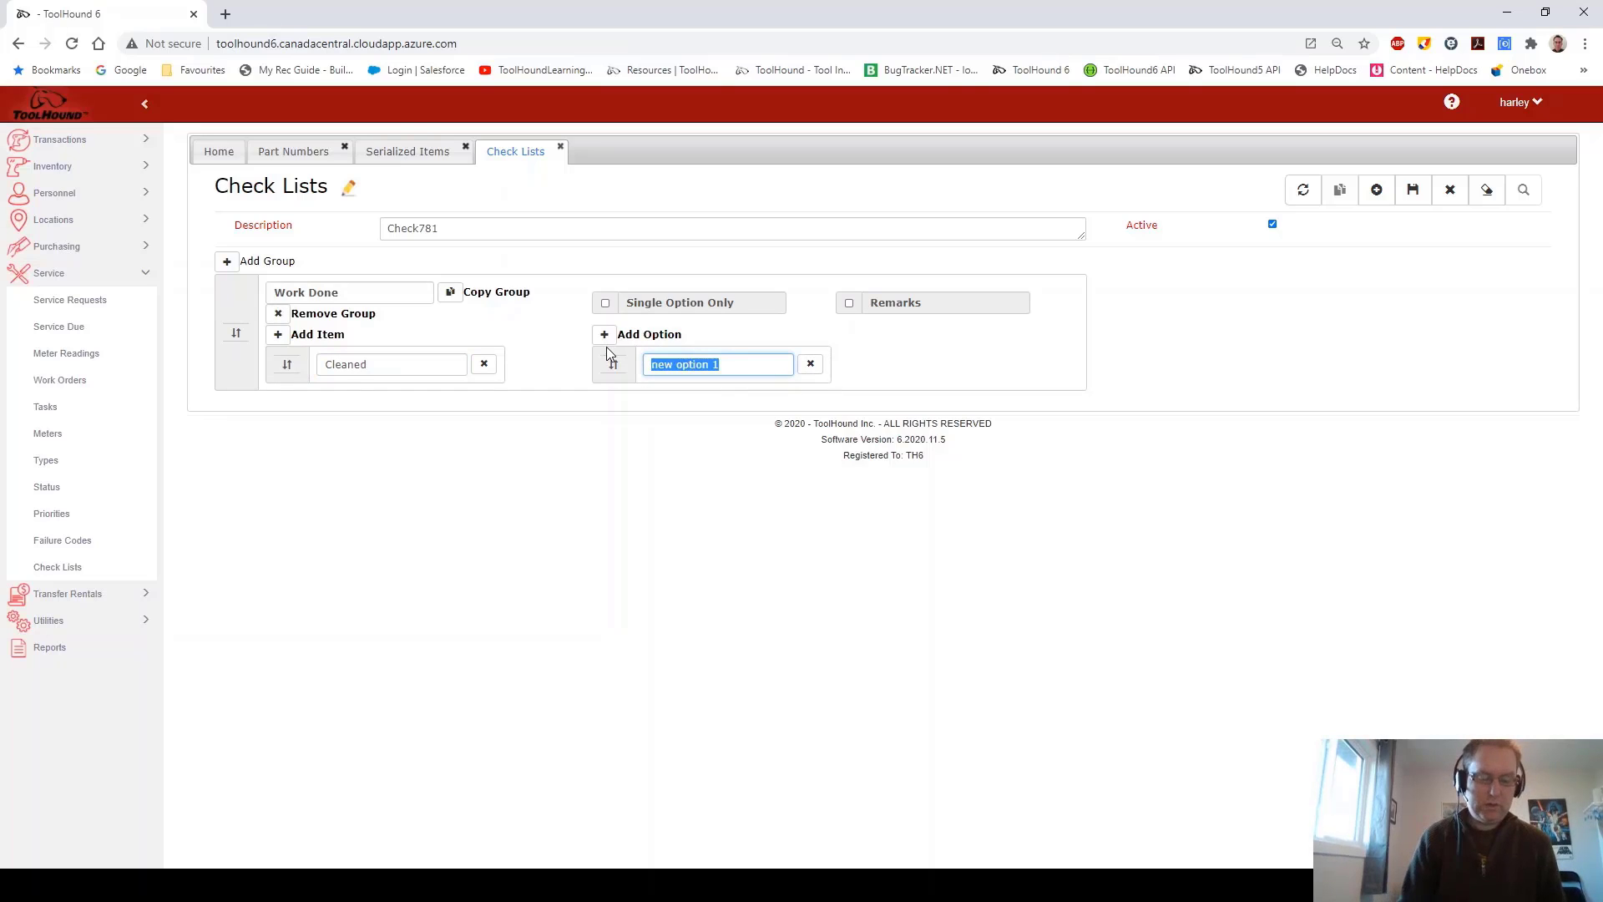
text(Yes)
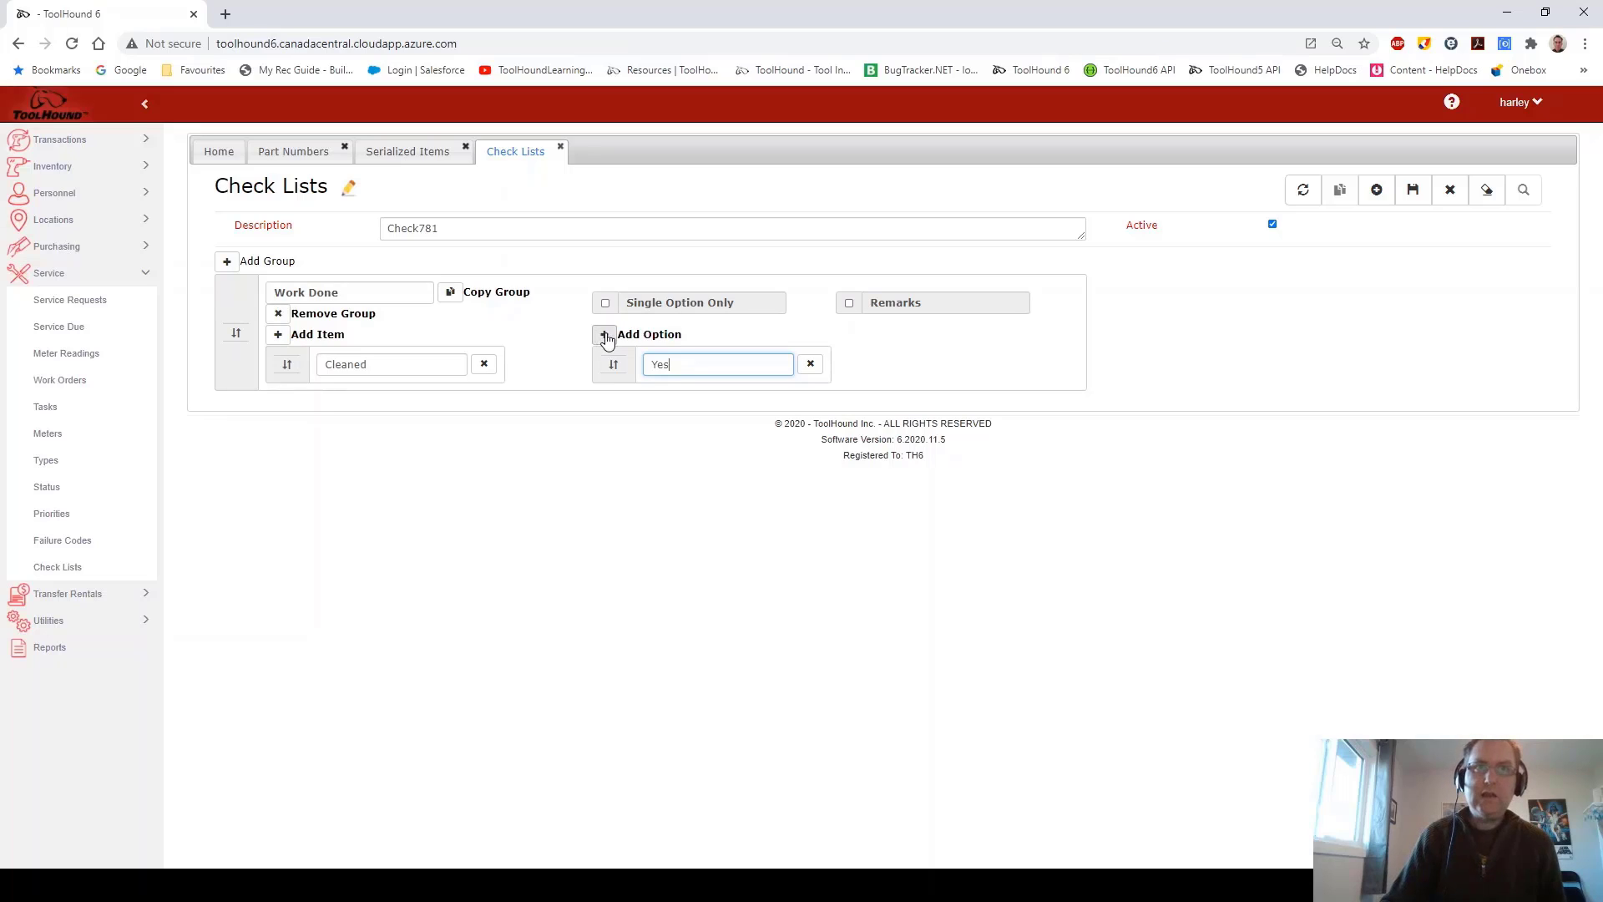
click(606, 338)
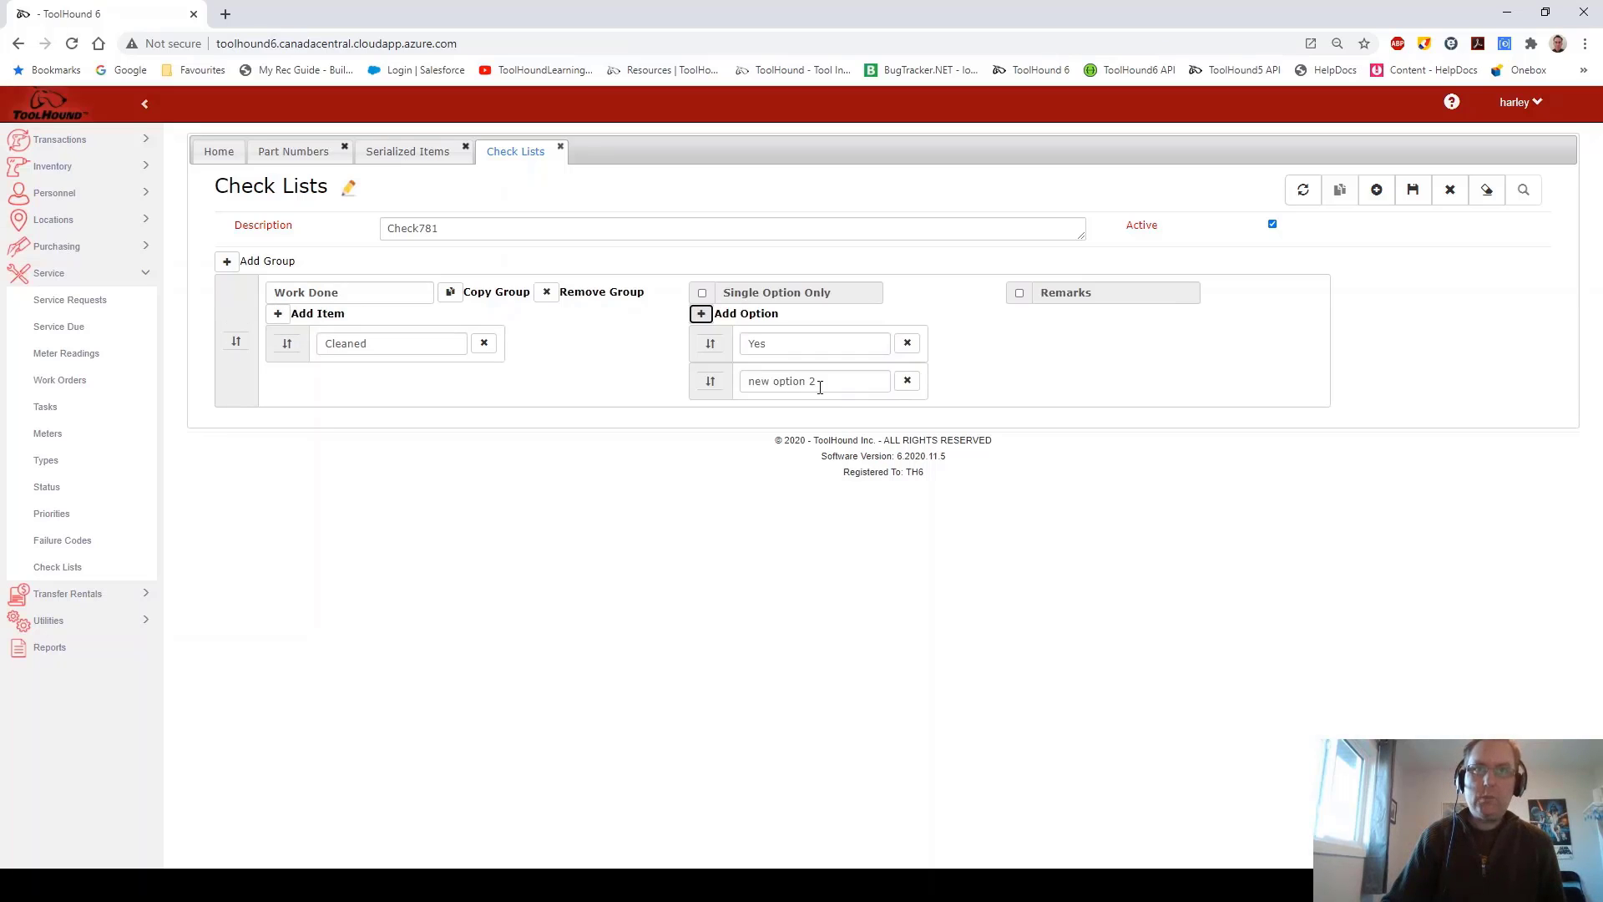
triple_click(816, 382)
text(No)
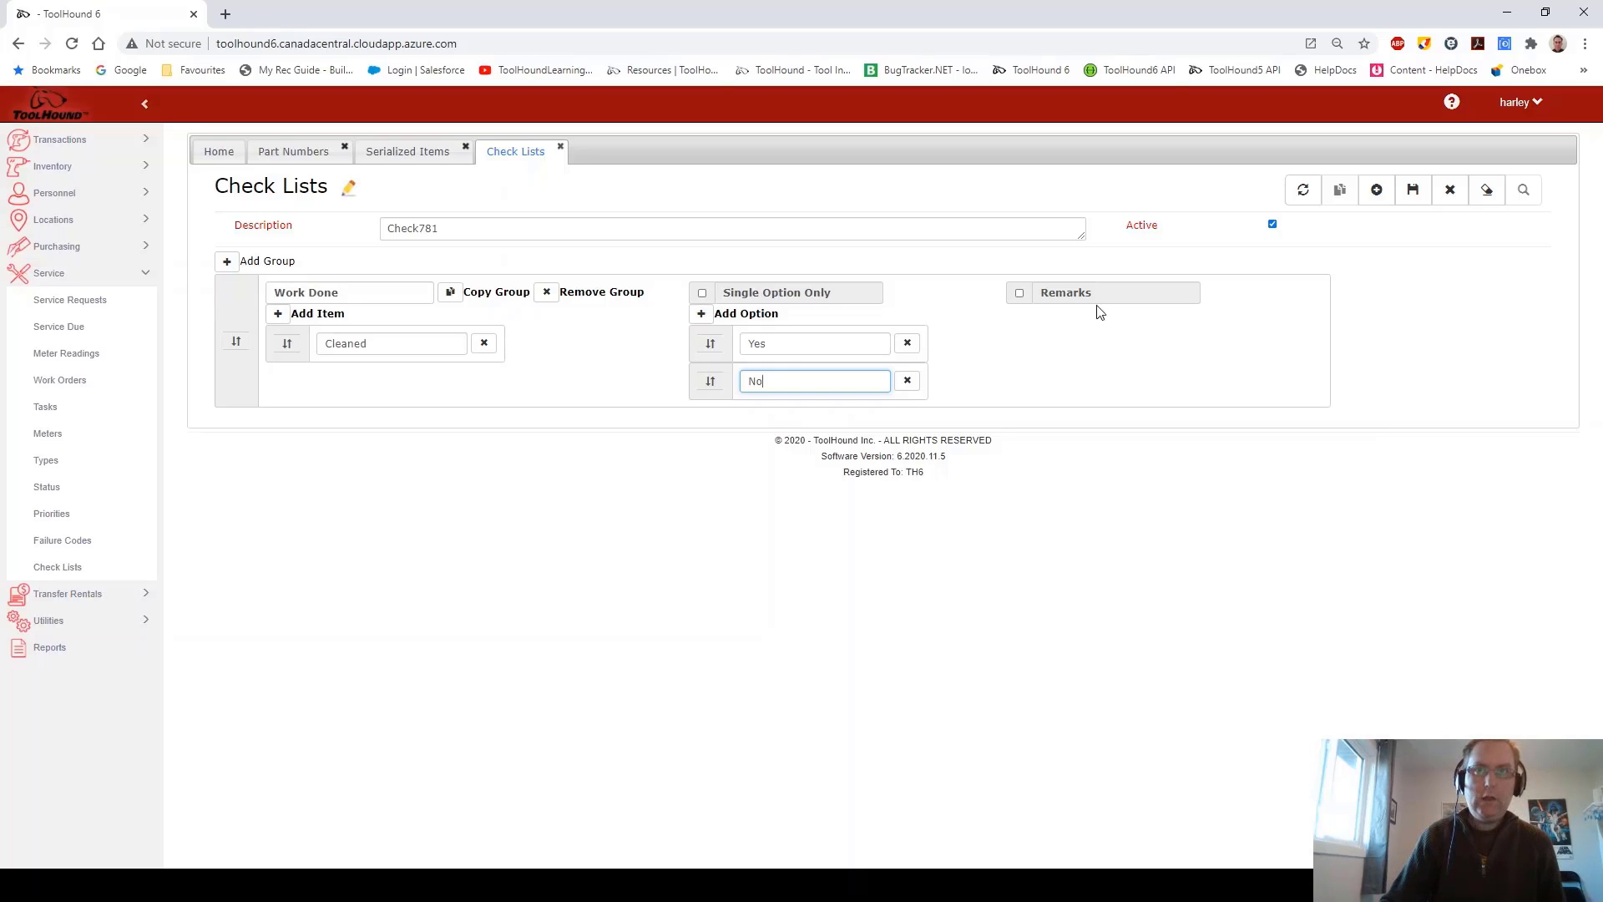
click(1019, 294)
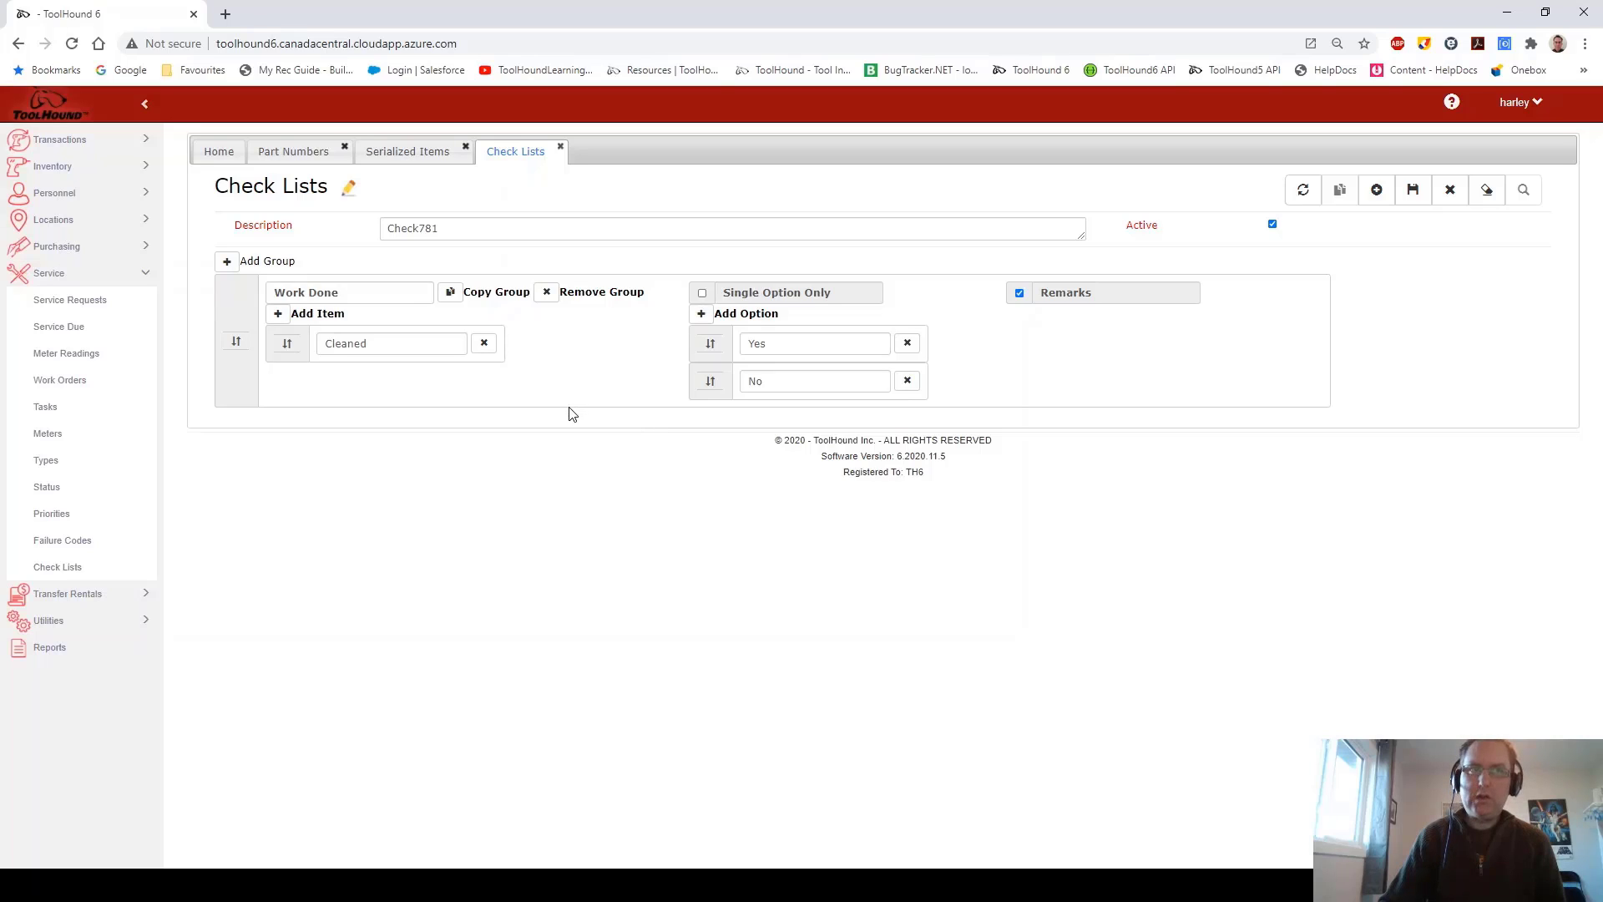
Step: Add two more items to the Work Done group, named "Washed" and "rebuilt"
click(278, 315)
triple_click(388, 381)
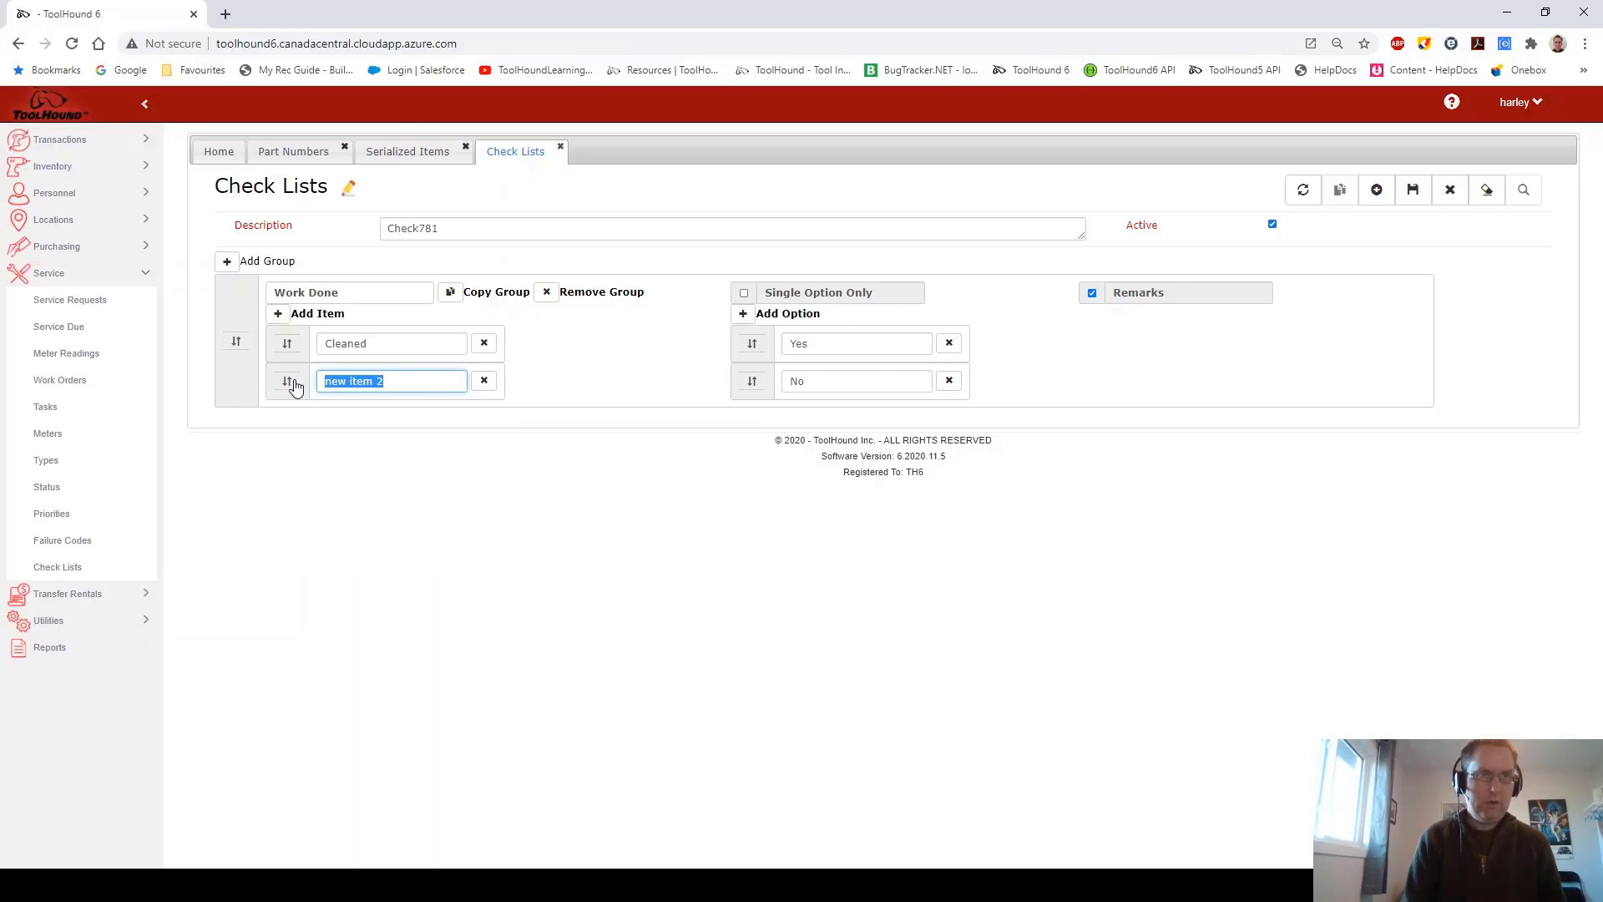
text(Washed)
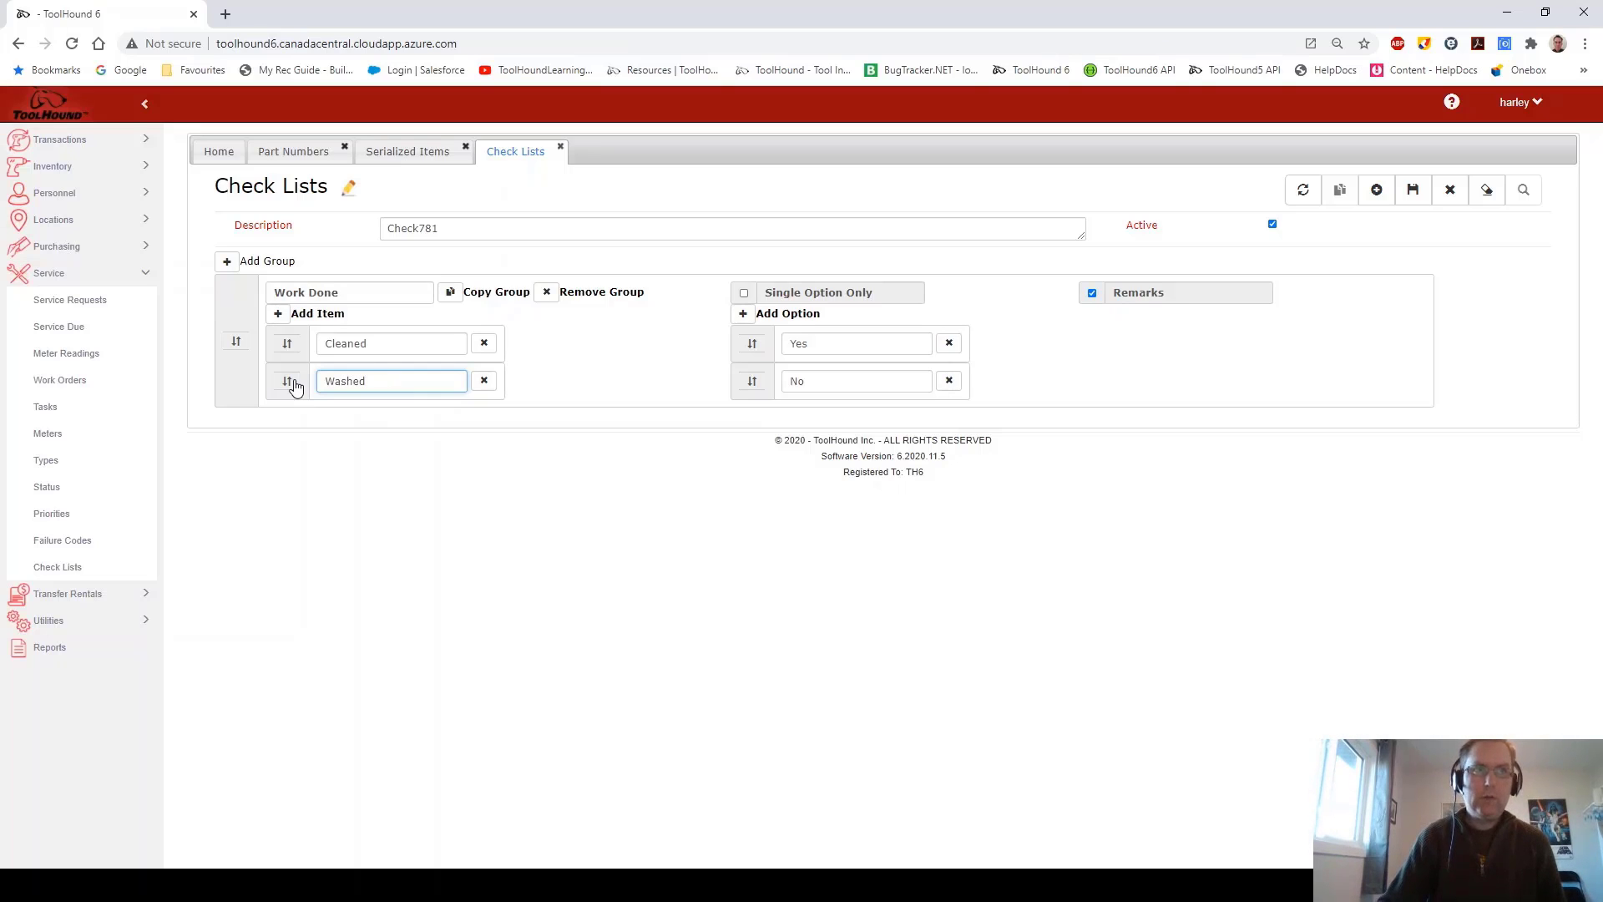
click(278, 316)
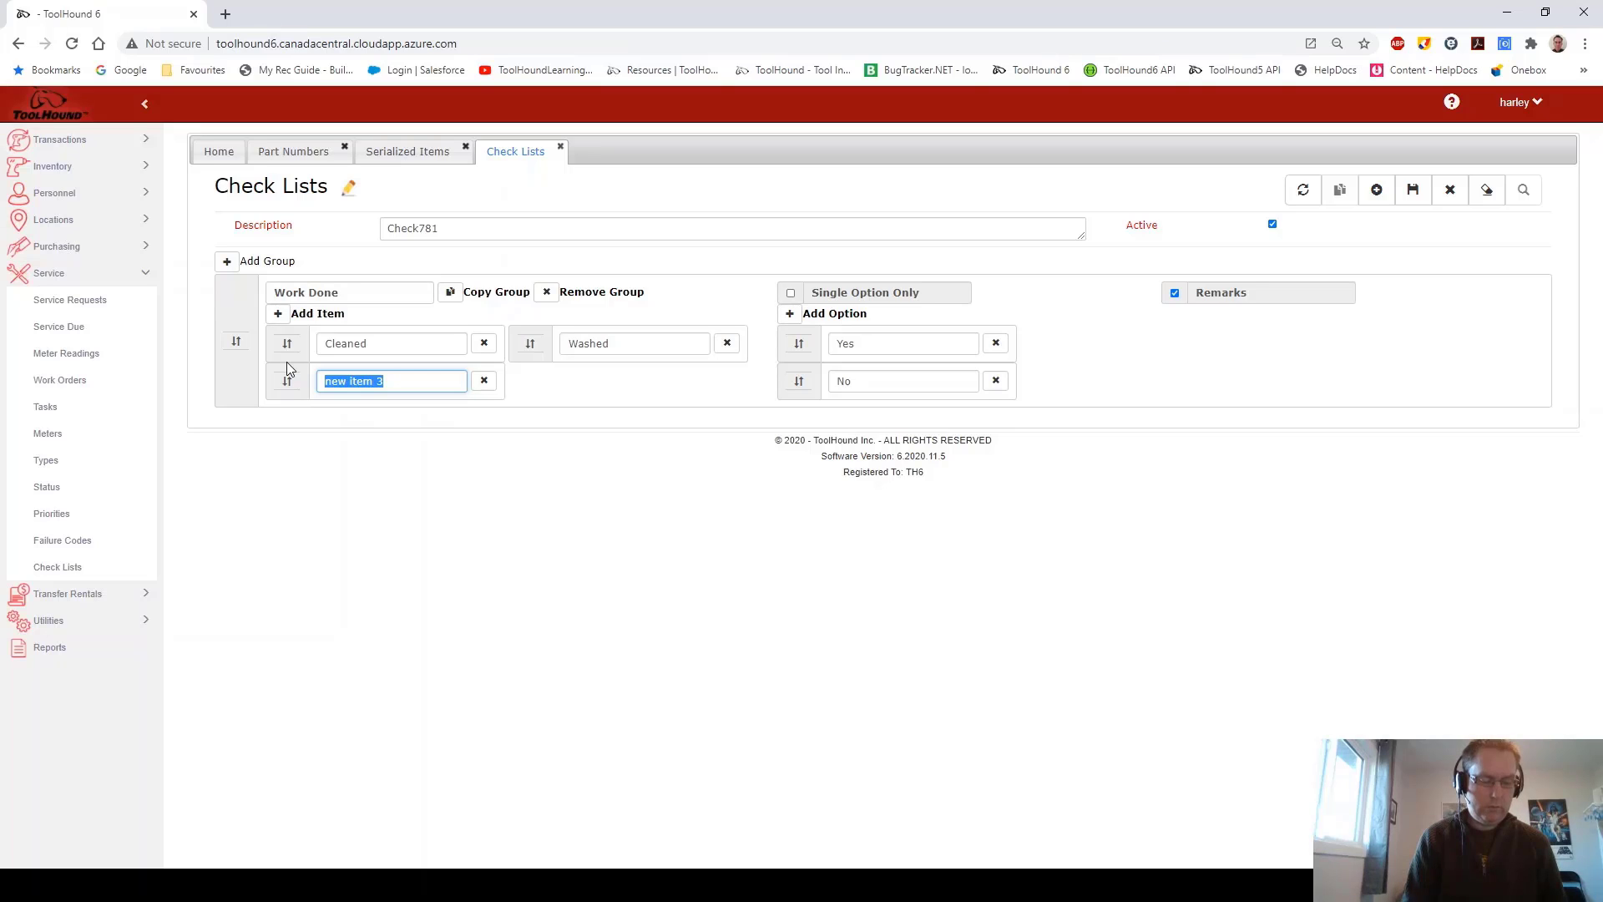
text(rebuilt)
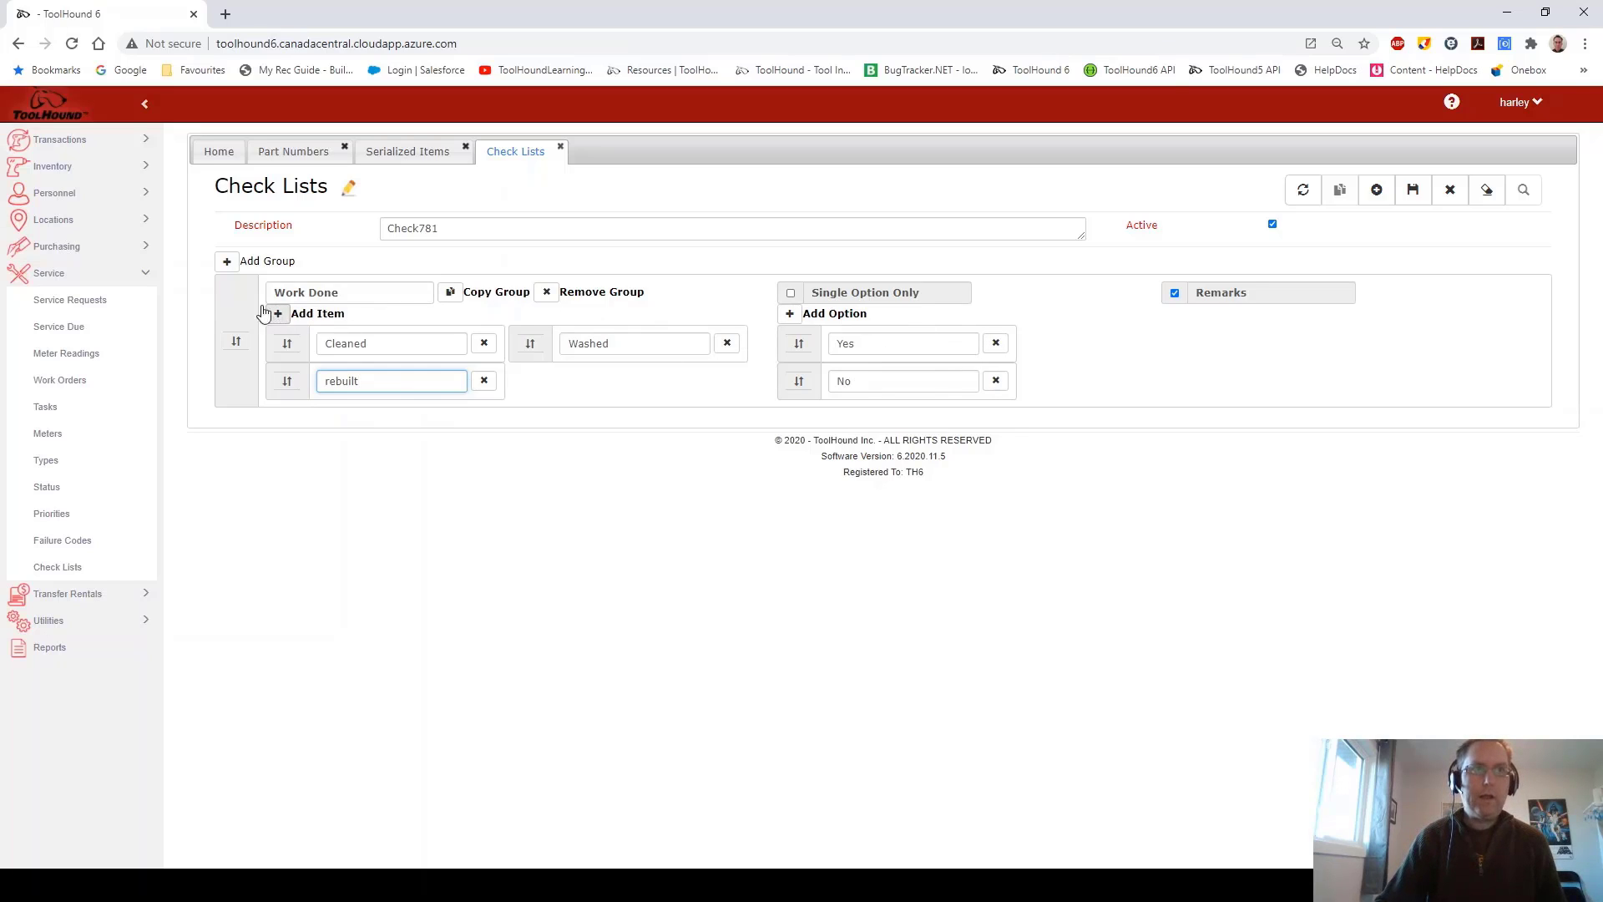
Step: Add a second group named "Fun?" to the check list and name its item "Was if Fun?"
click(227, 261)
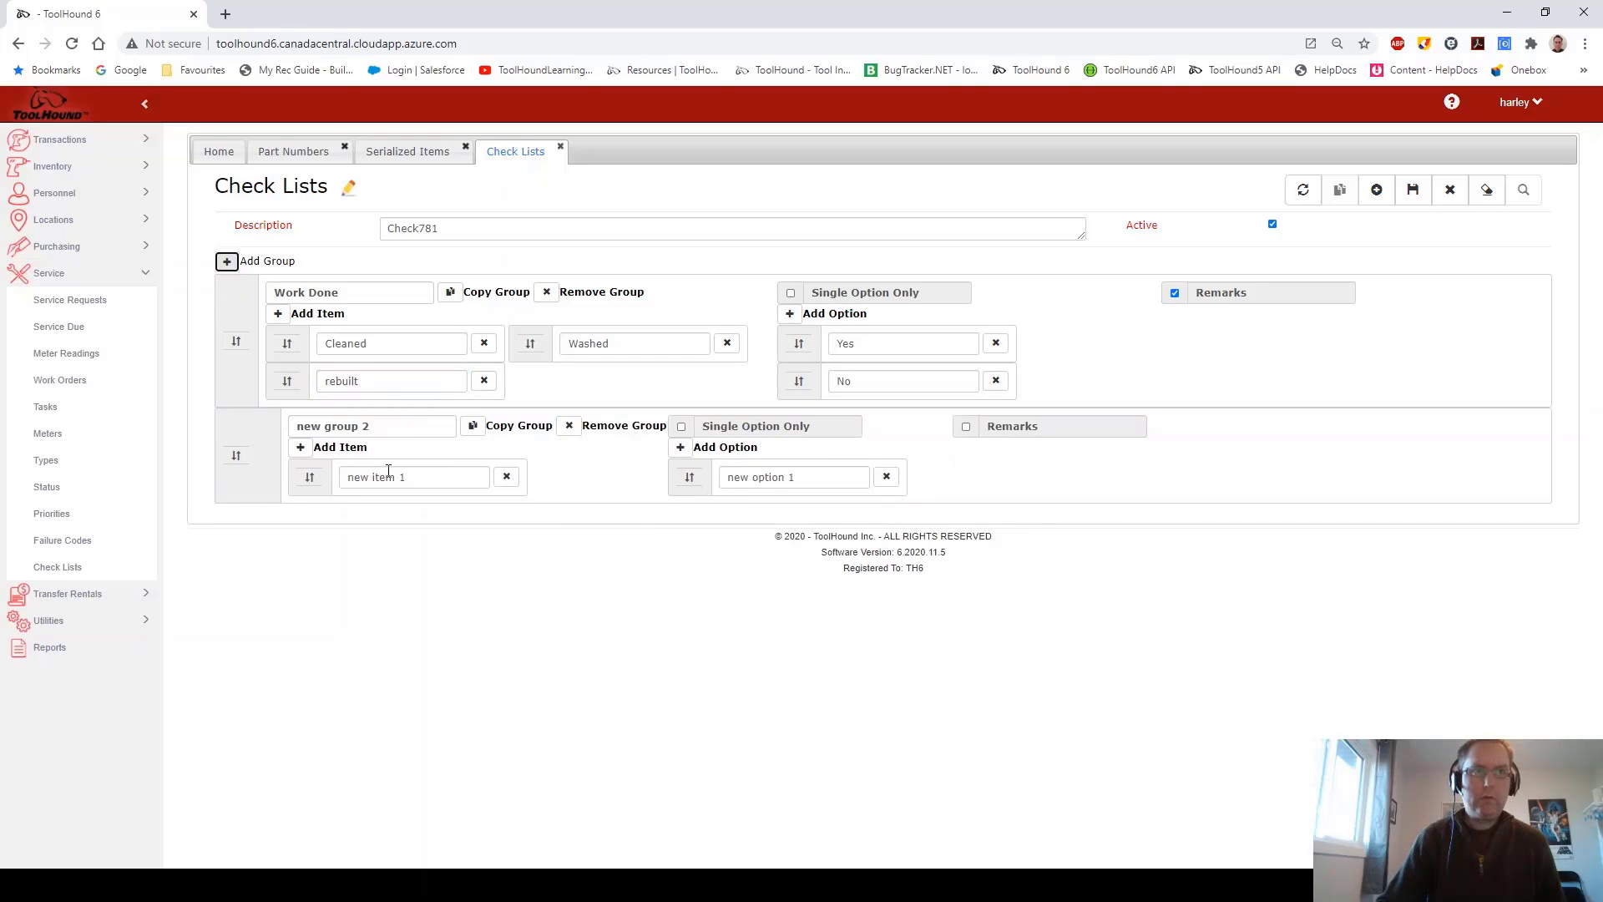
click(386, 426)
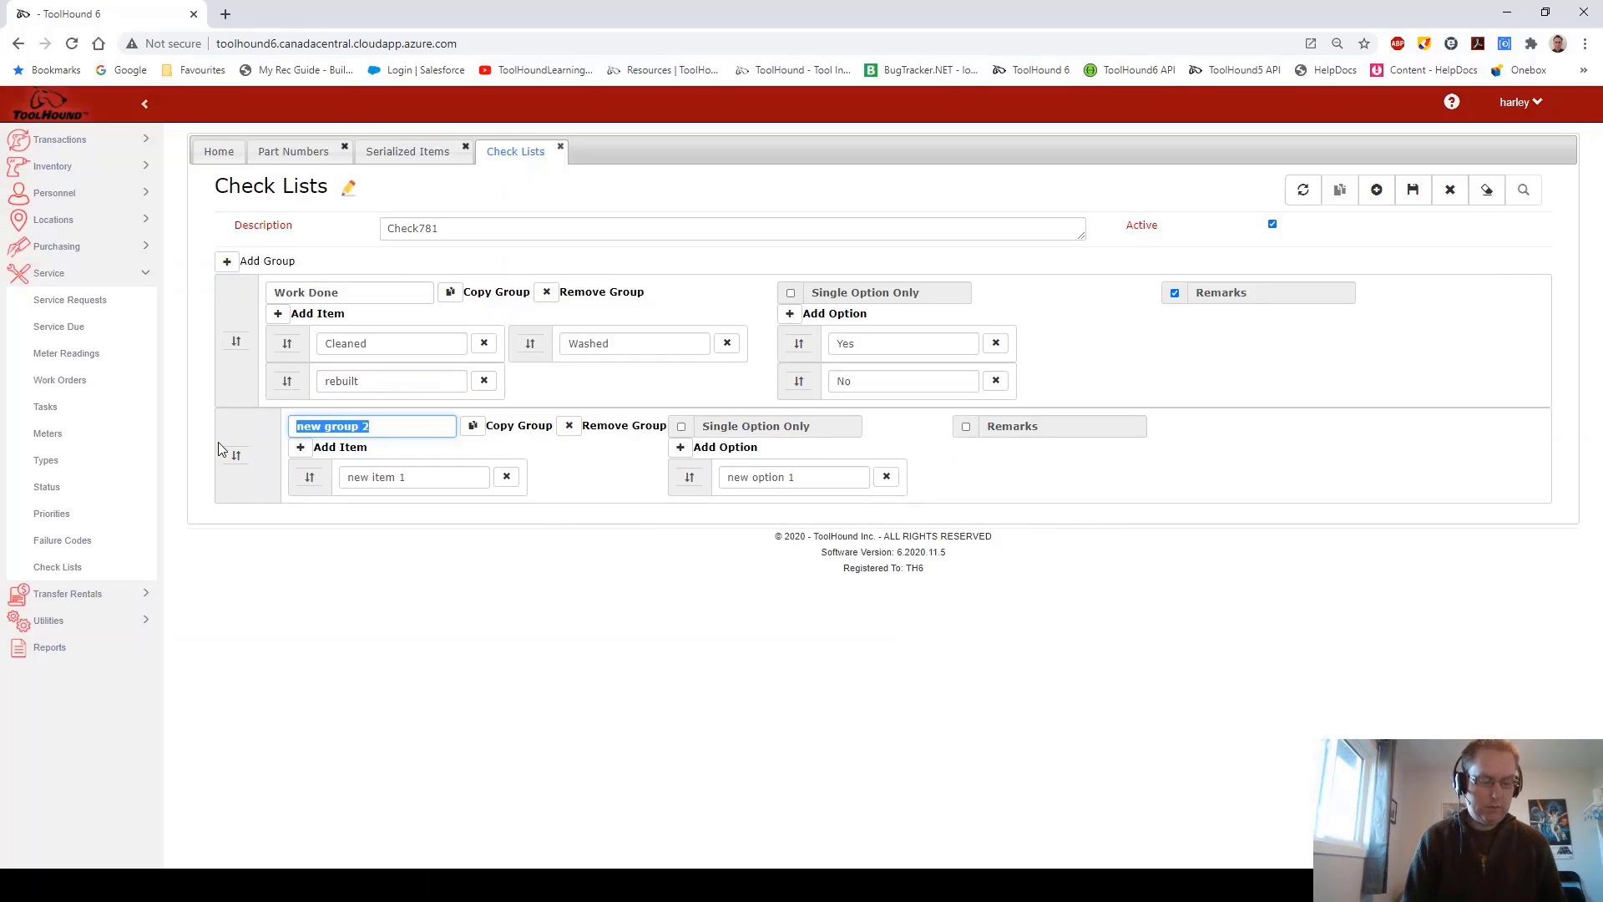
text(Fun?)
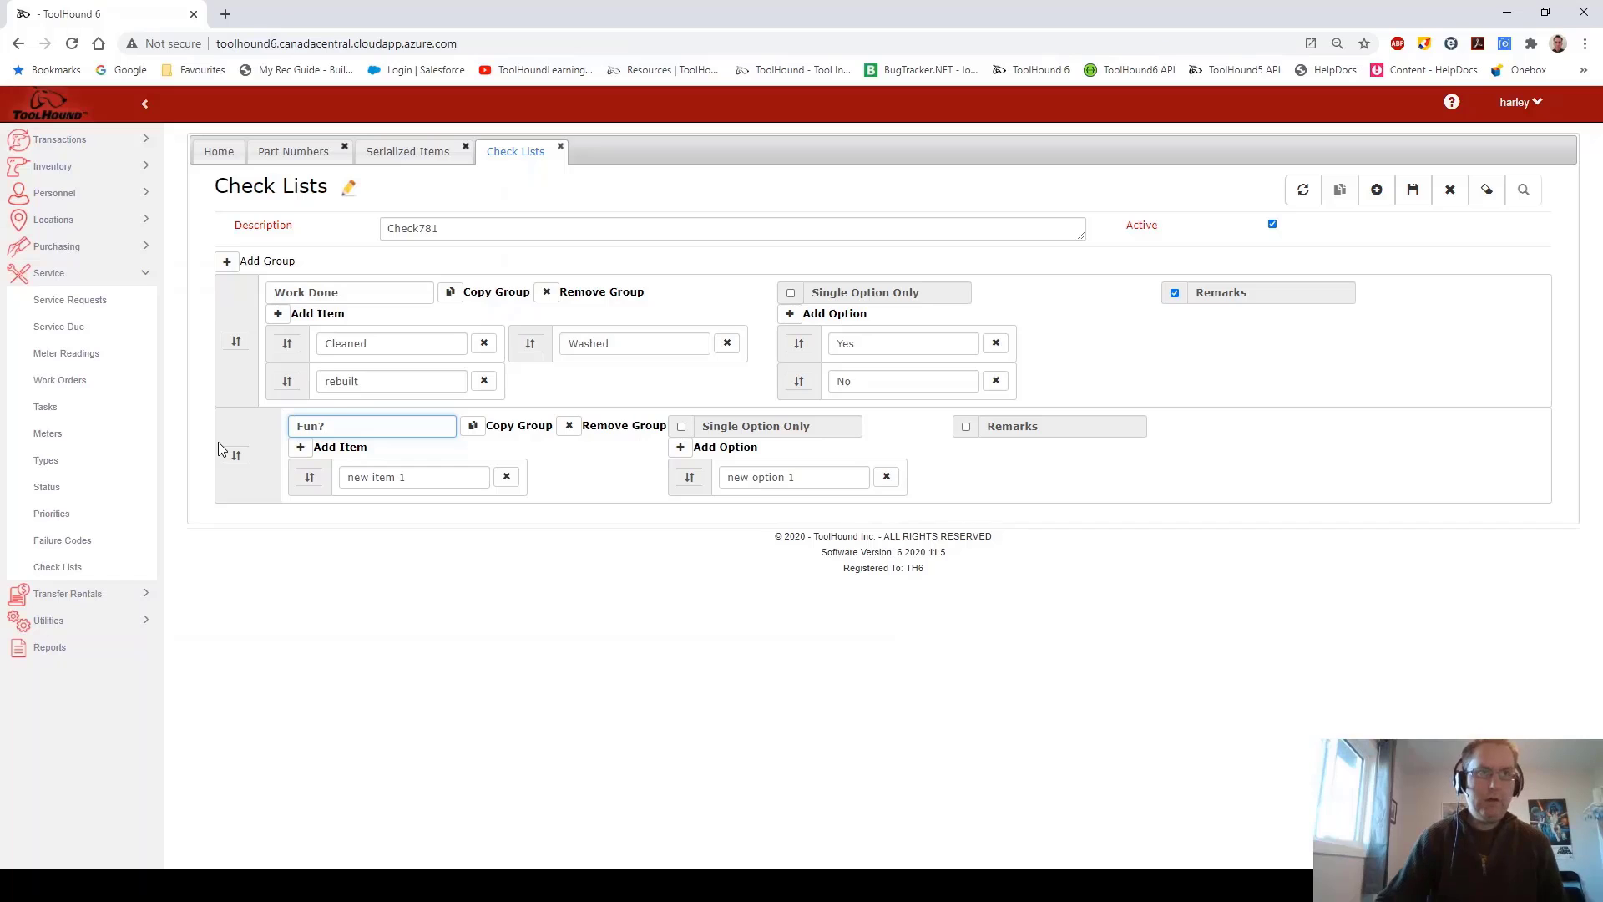
click(400, 477)
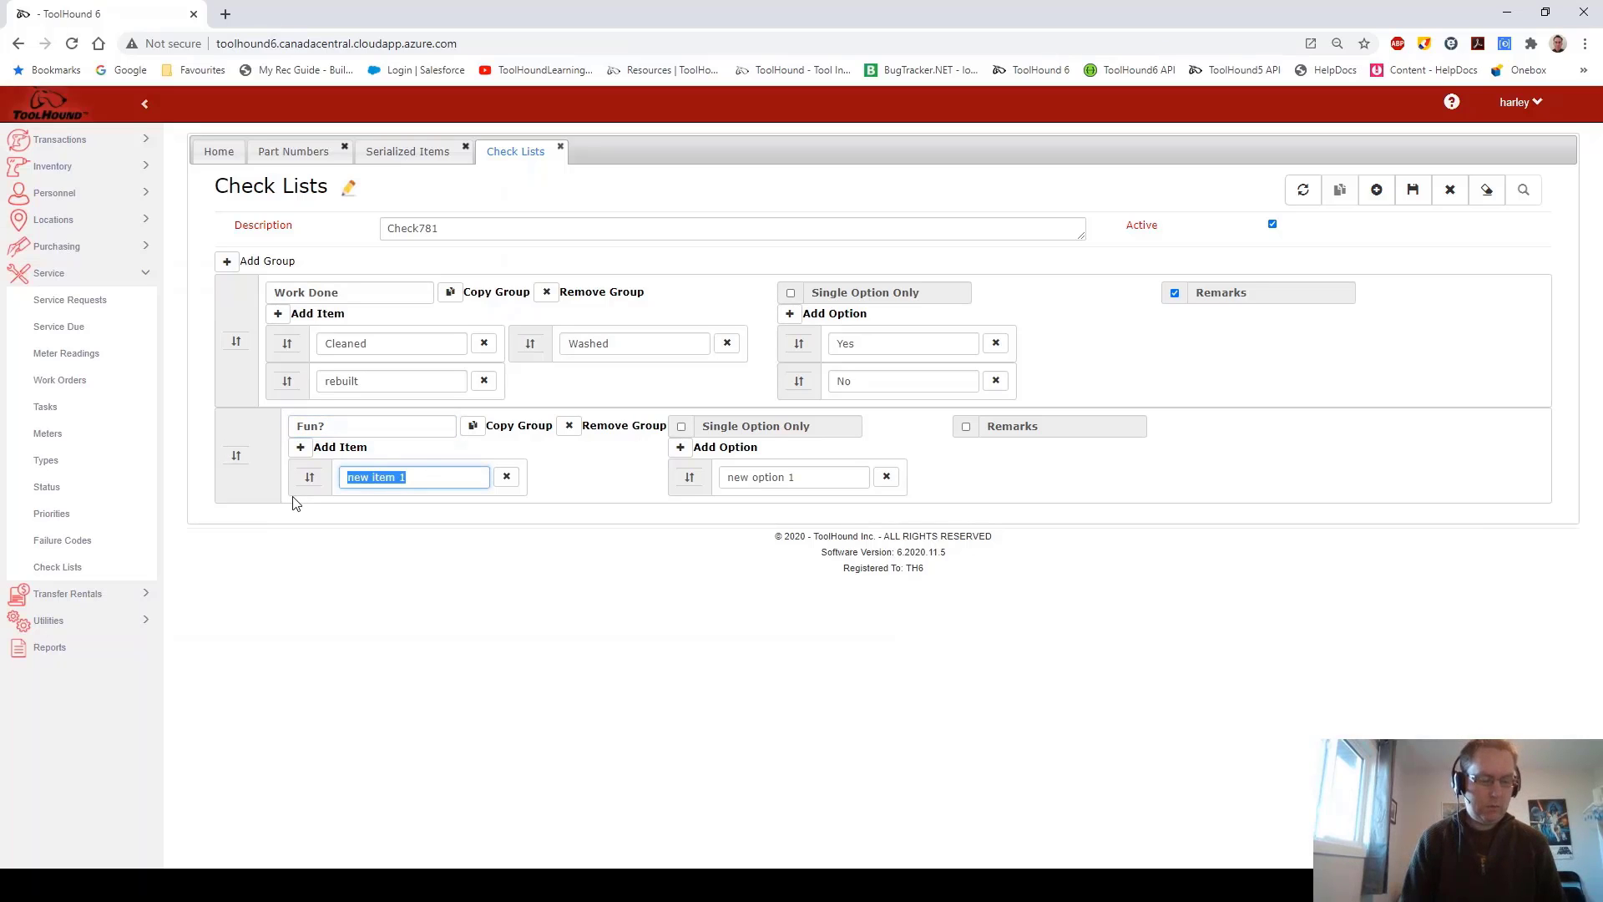
text(Was if Fun?)
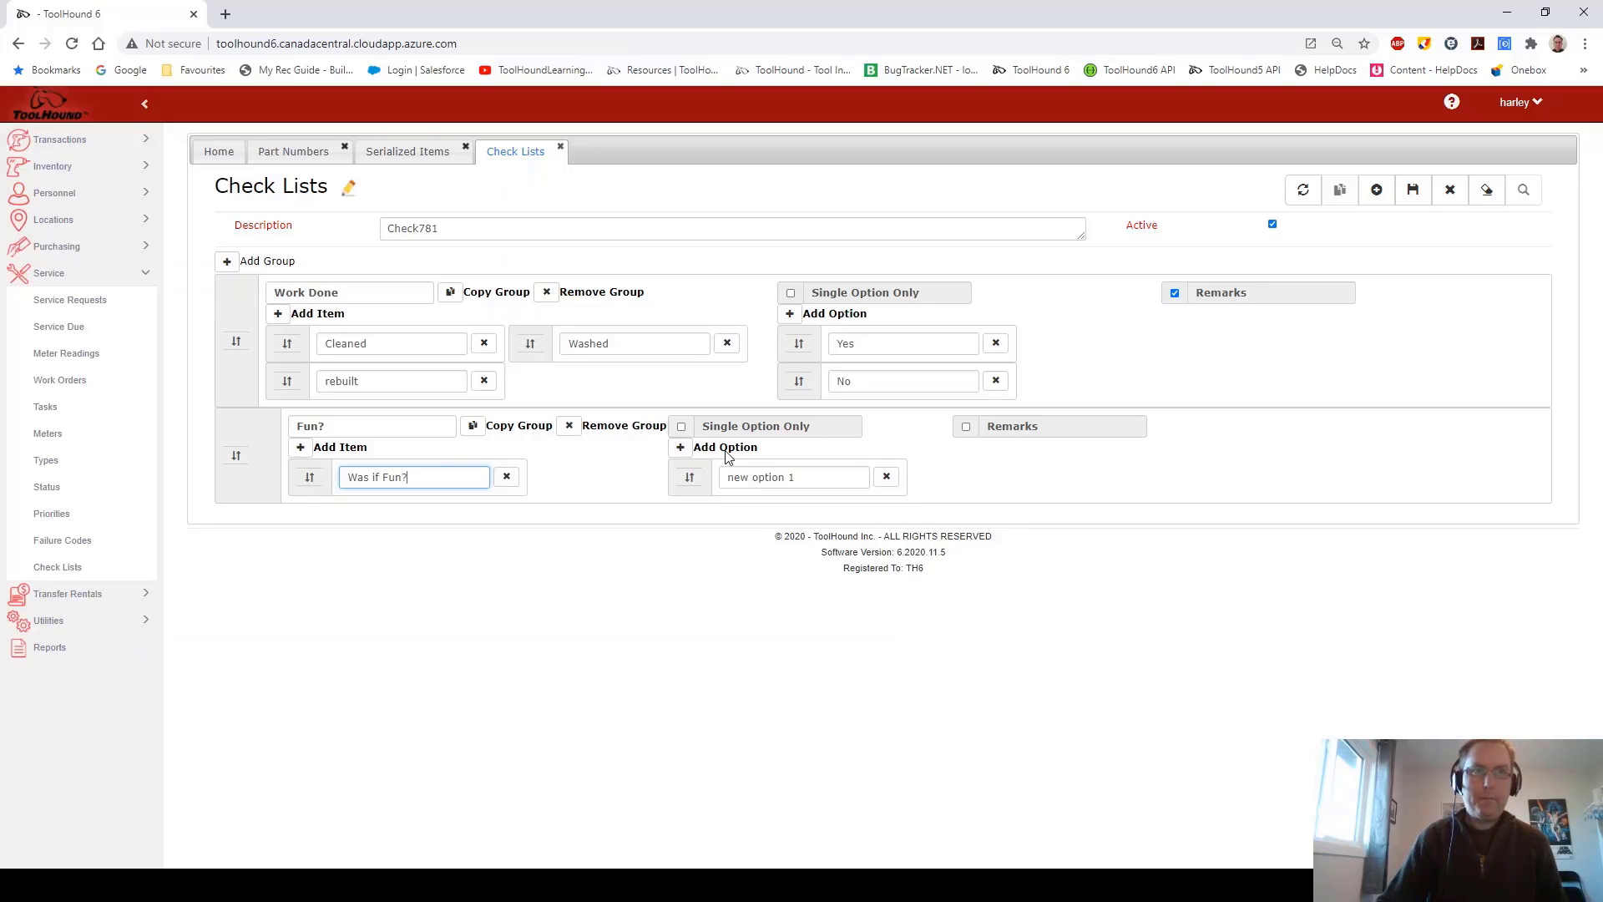
Step: Give the Fun? group the options "Yes" and "No", and save the check list
click(807, 475)
text(Yes)
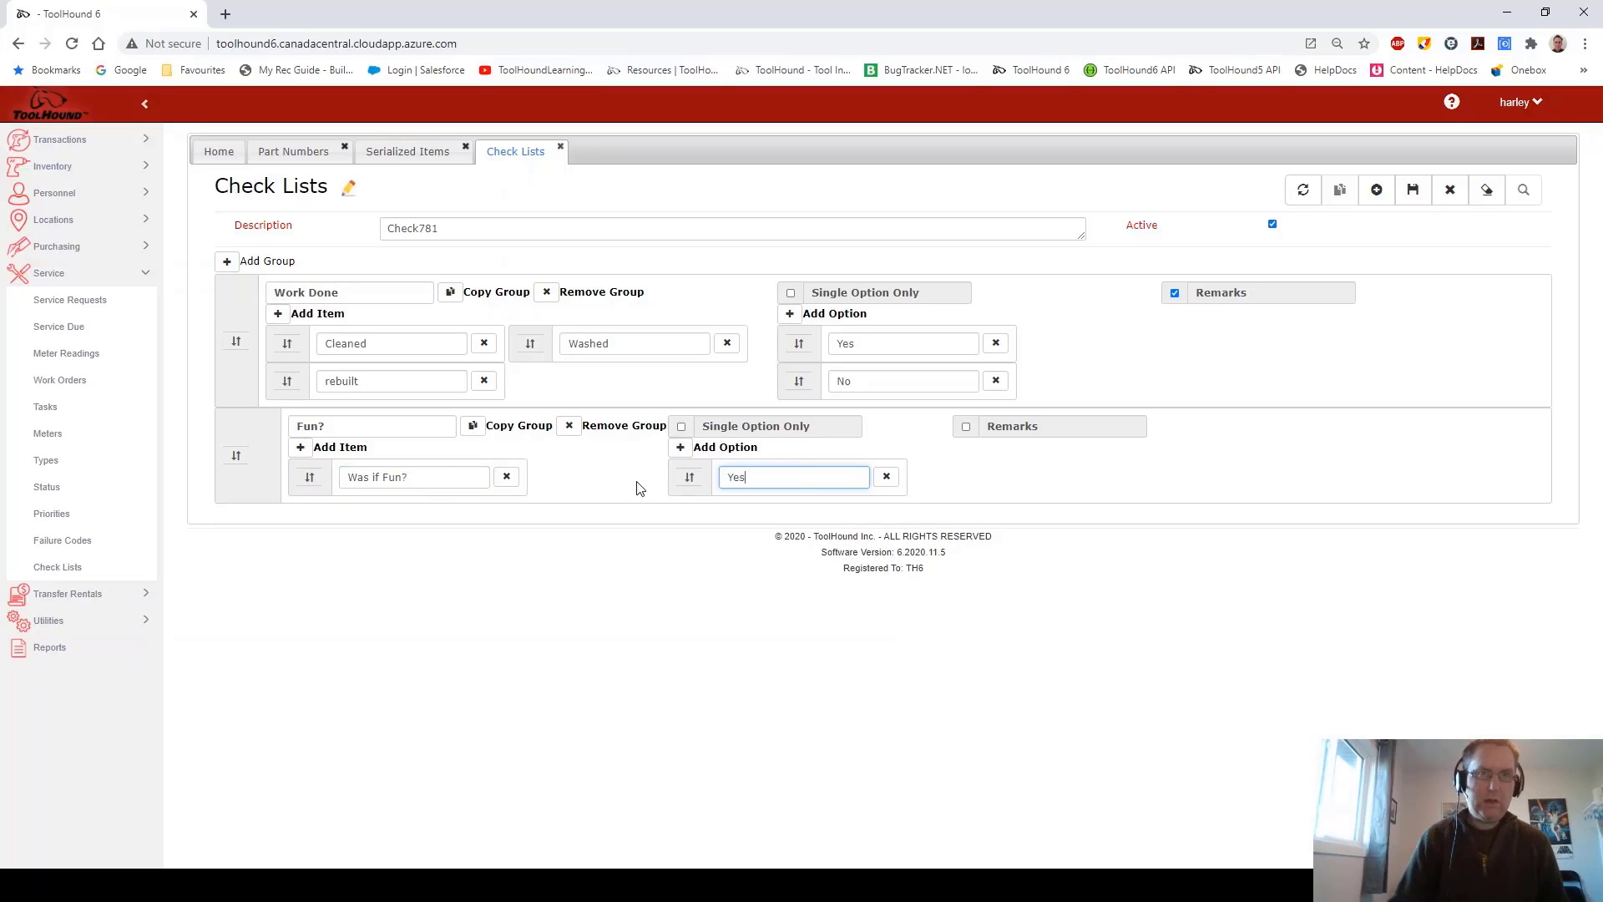
click(698, 451)
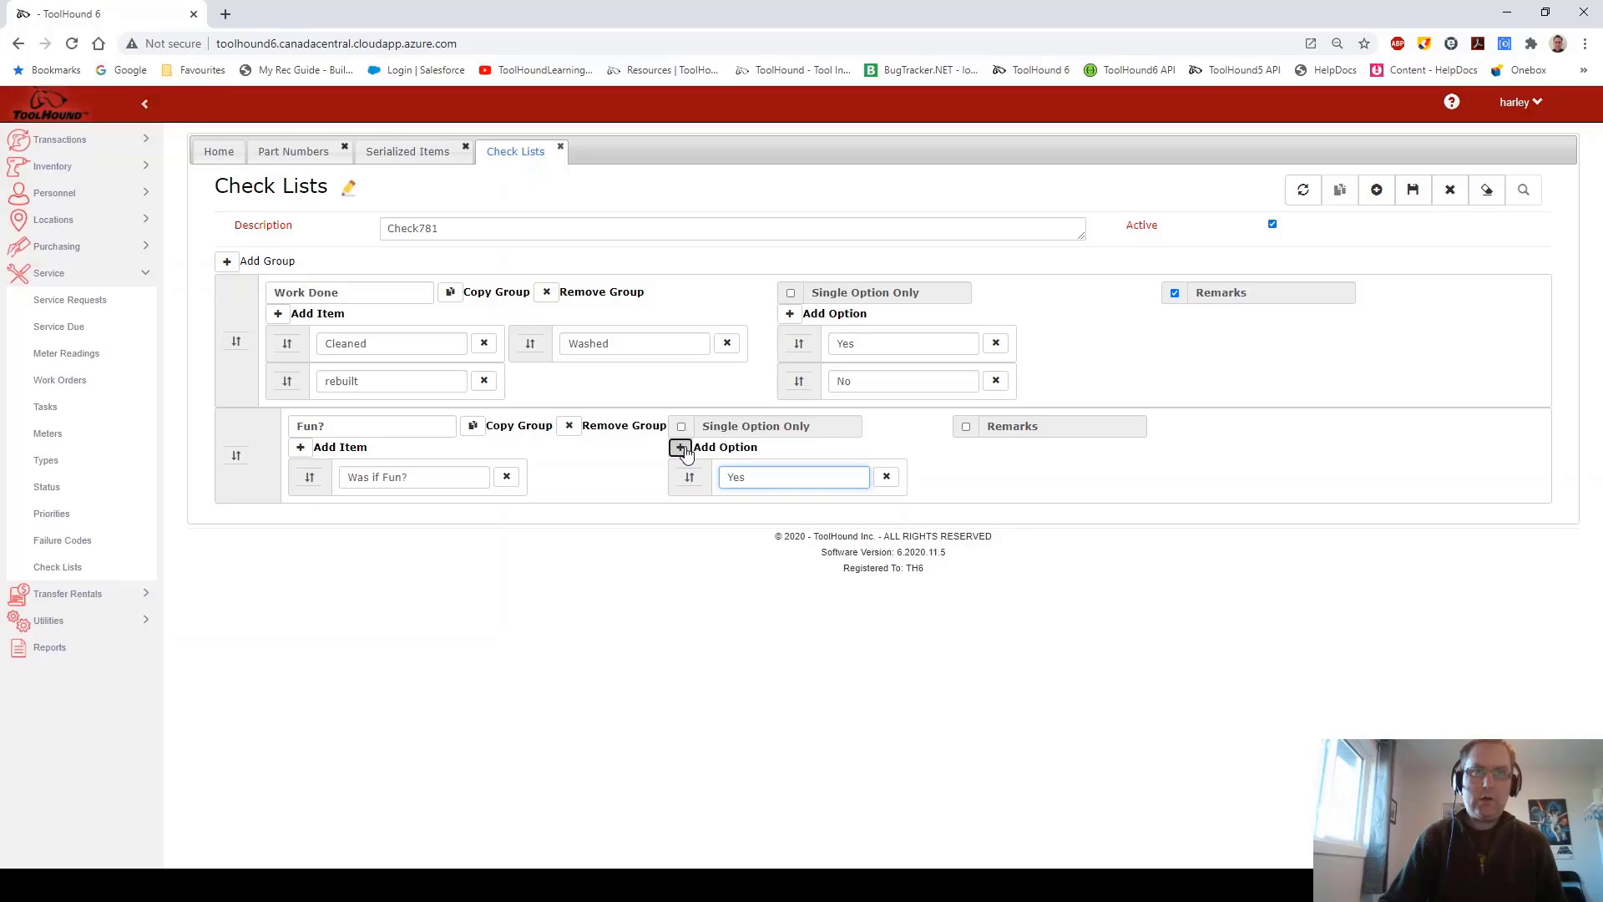
click(924, 515)
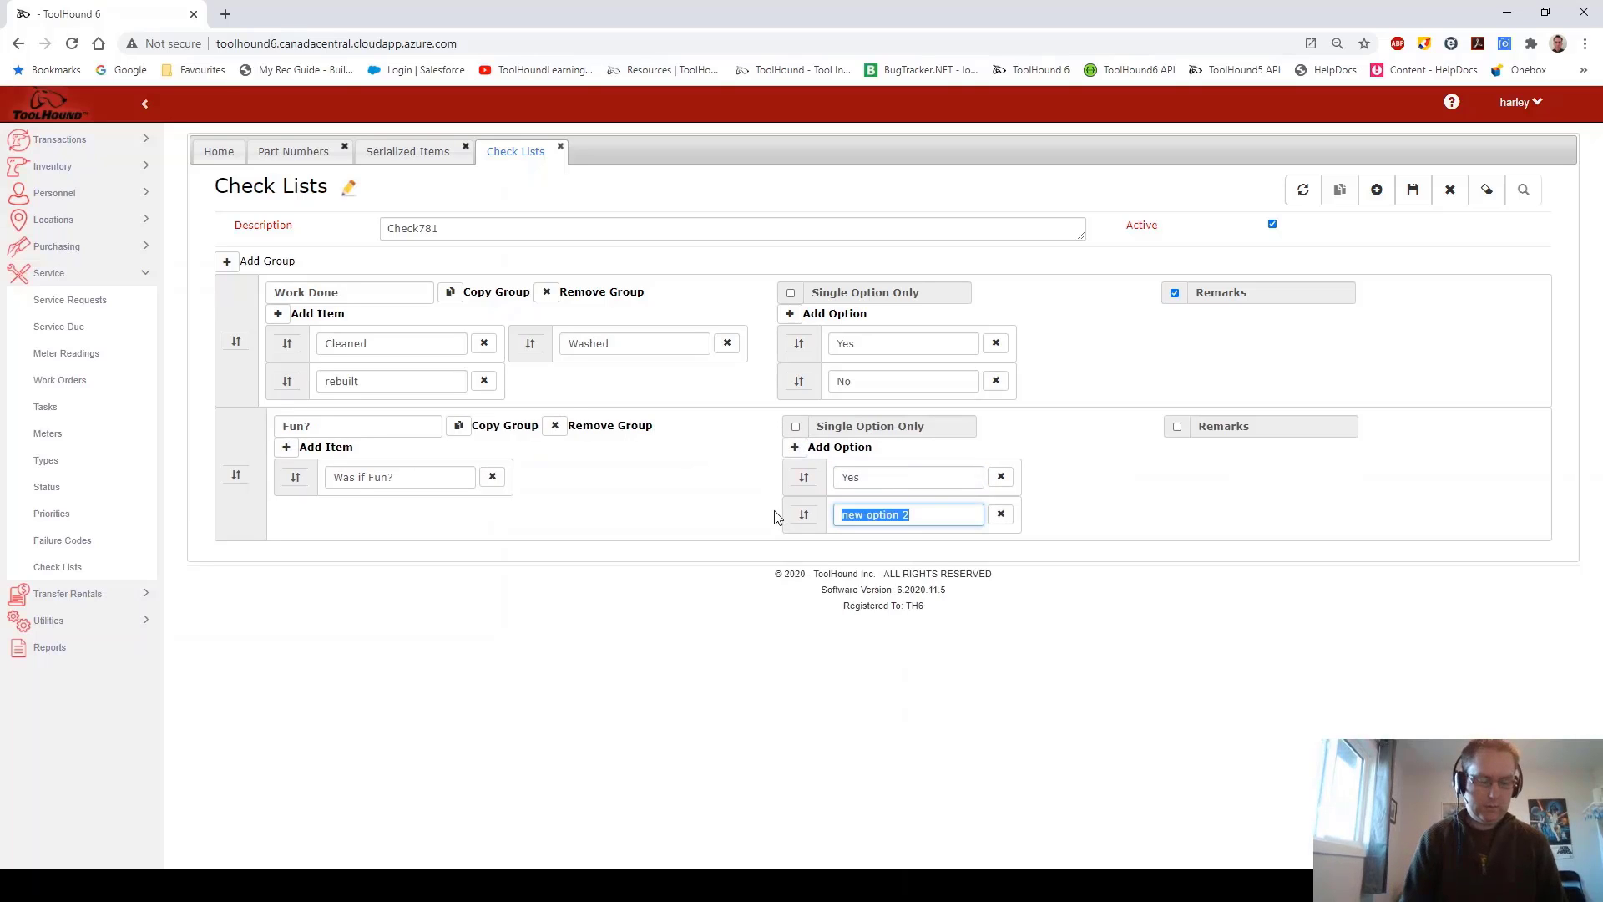
text(No)
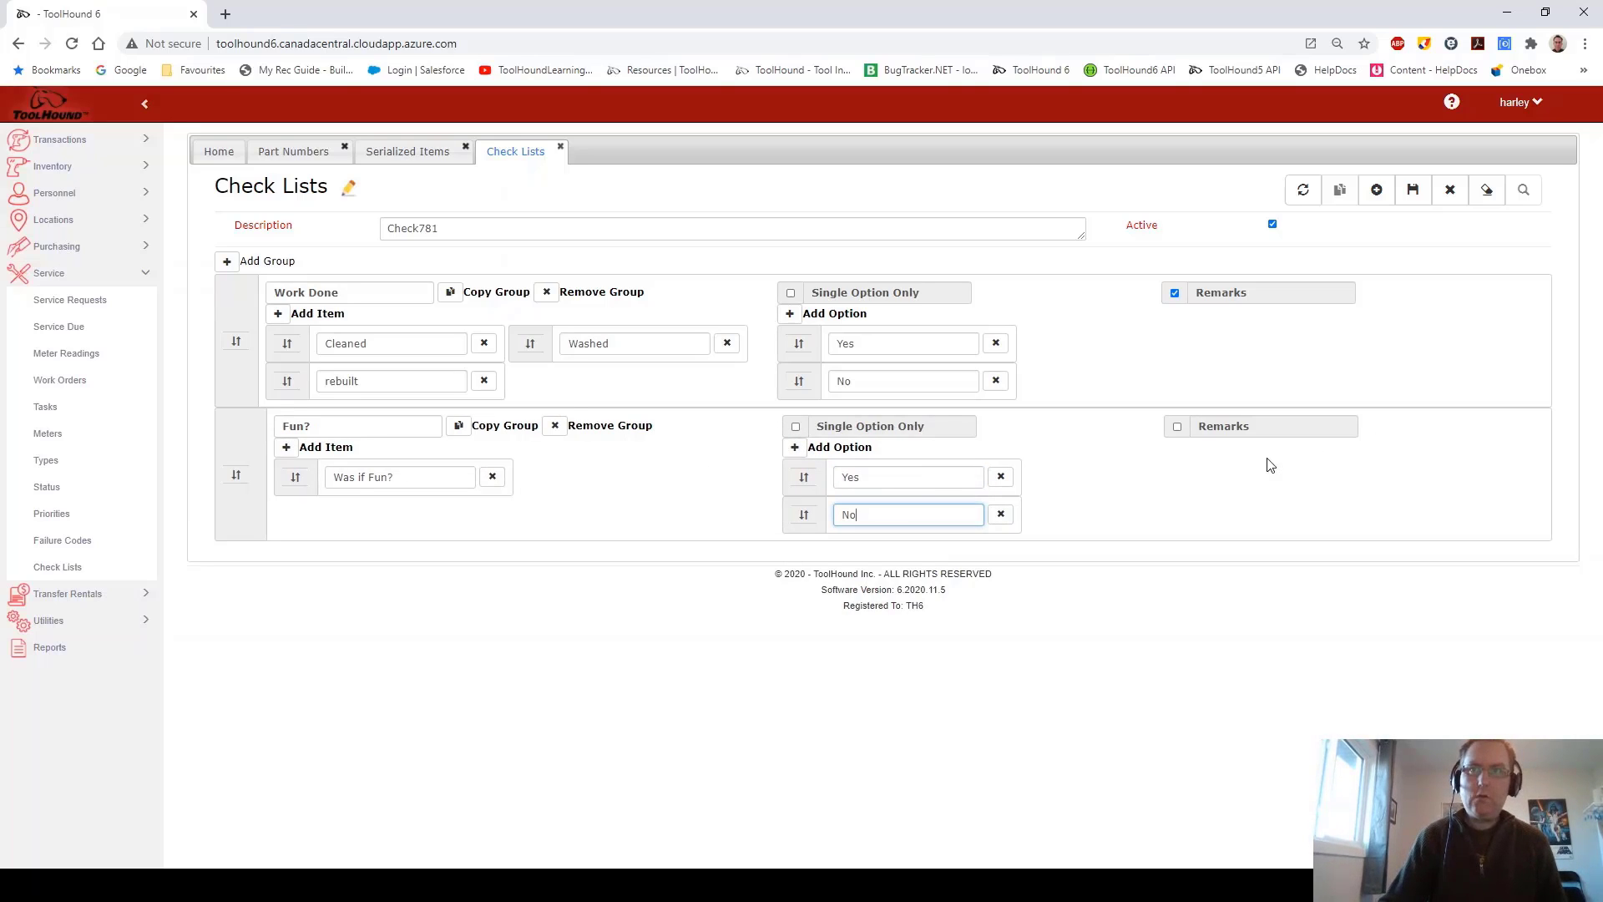
click(1414, 191)
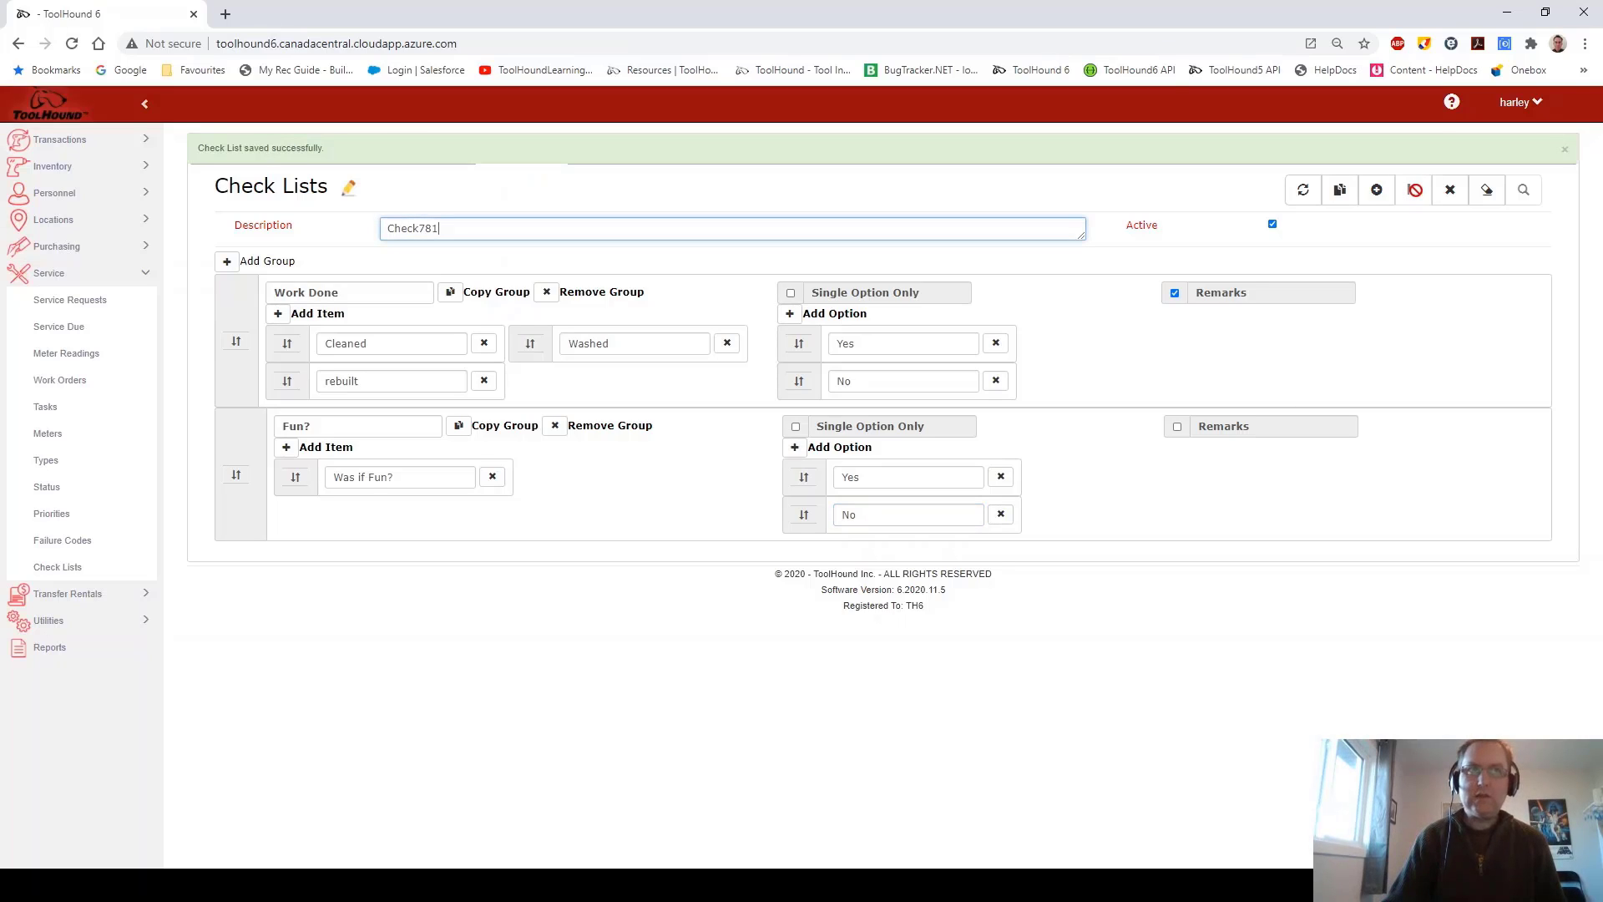
click(1565, 150)
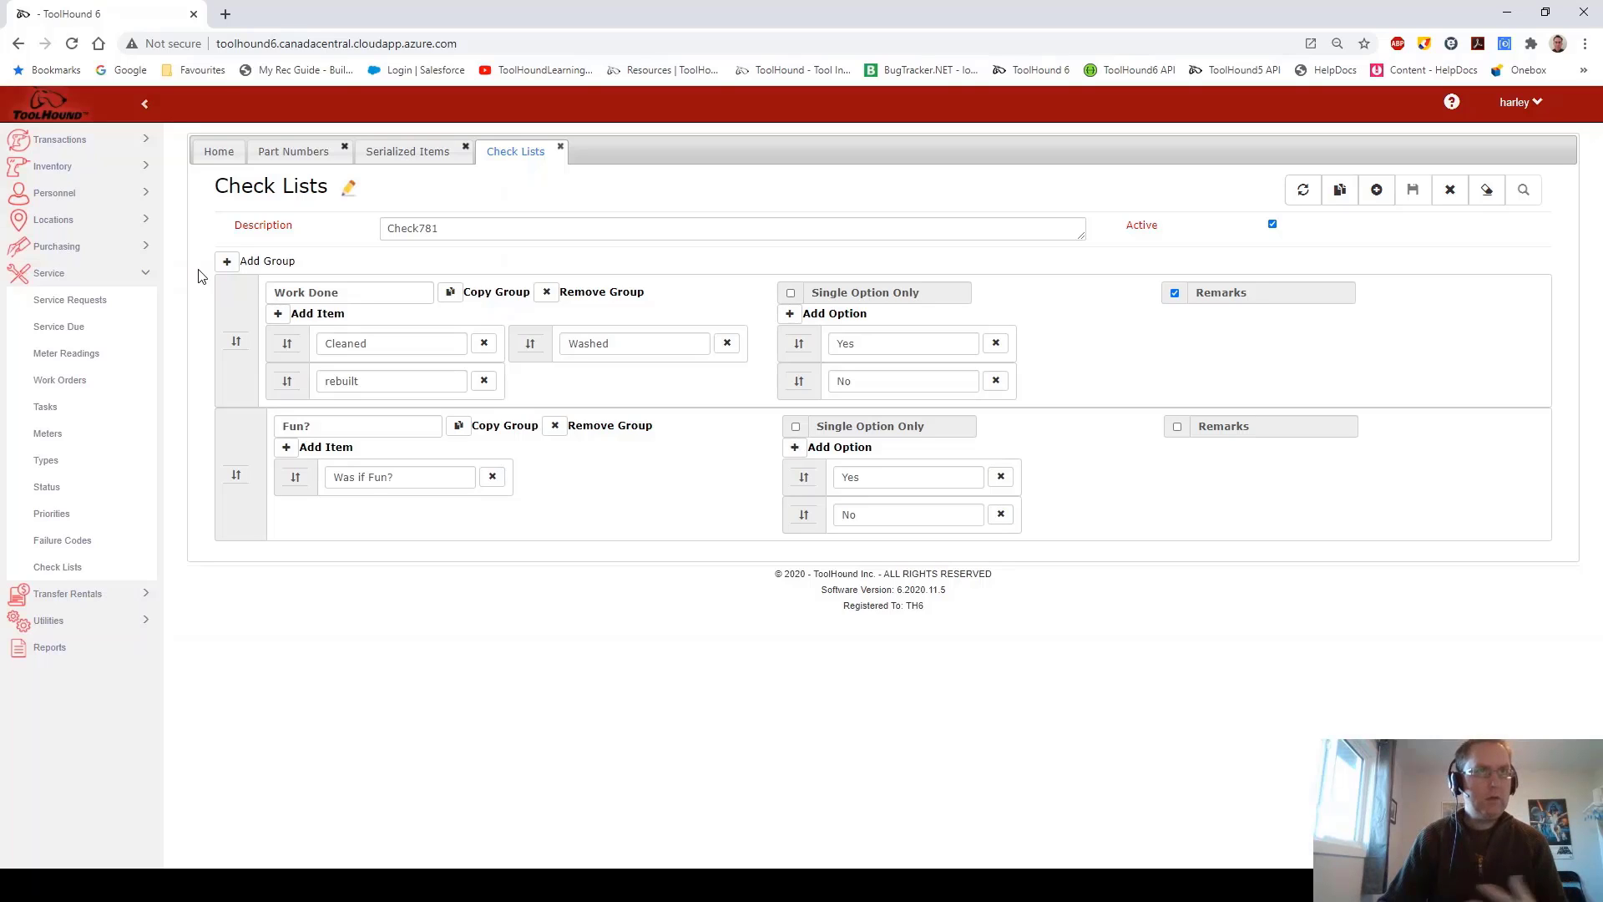
Step: Create a new service task named "Taski87" with NORTH AMERICA as its visibility location
click(46, 411)
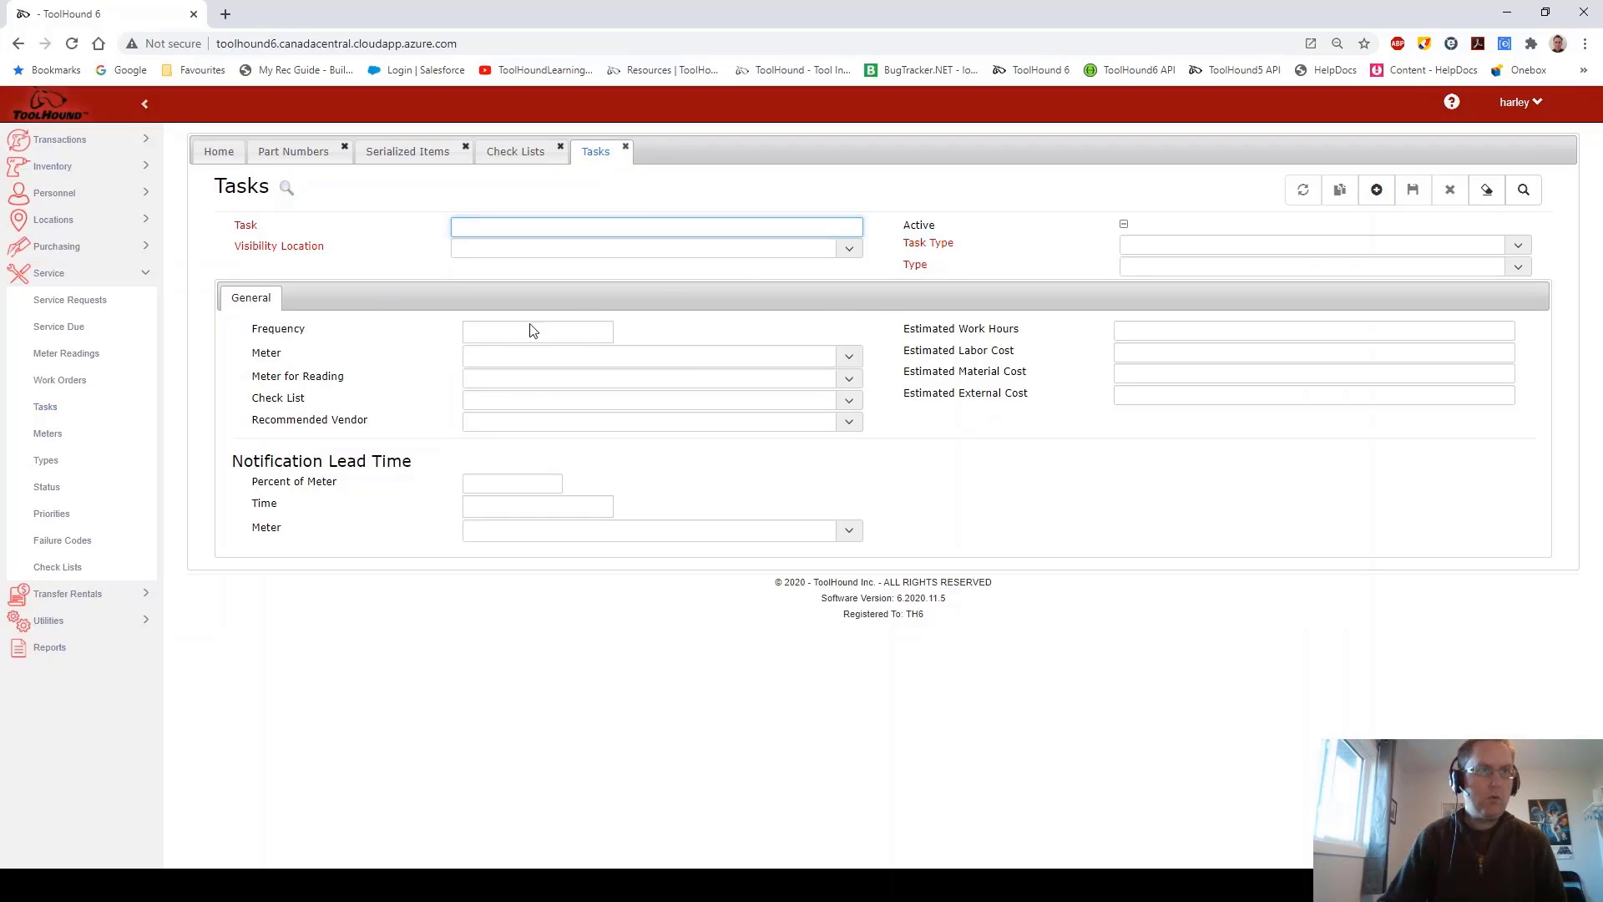
click(1377, 190)
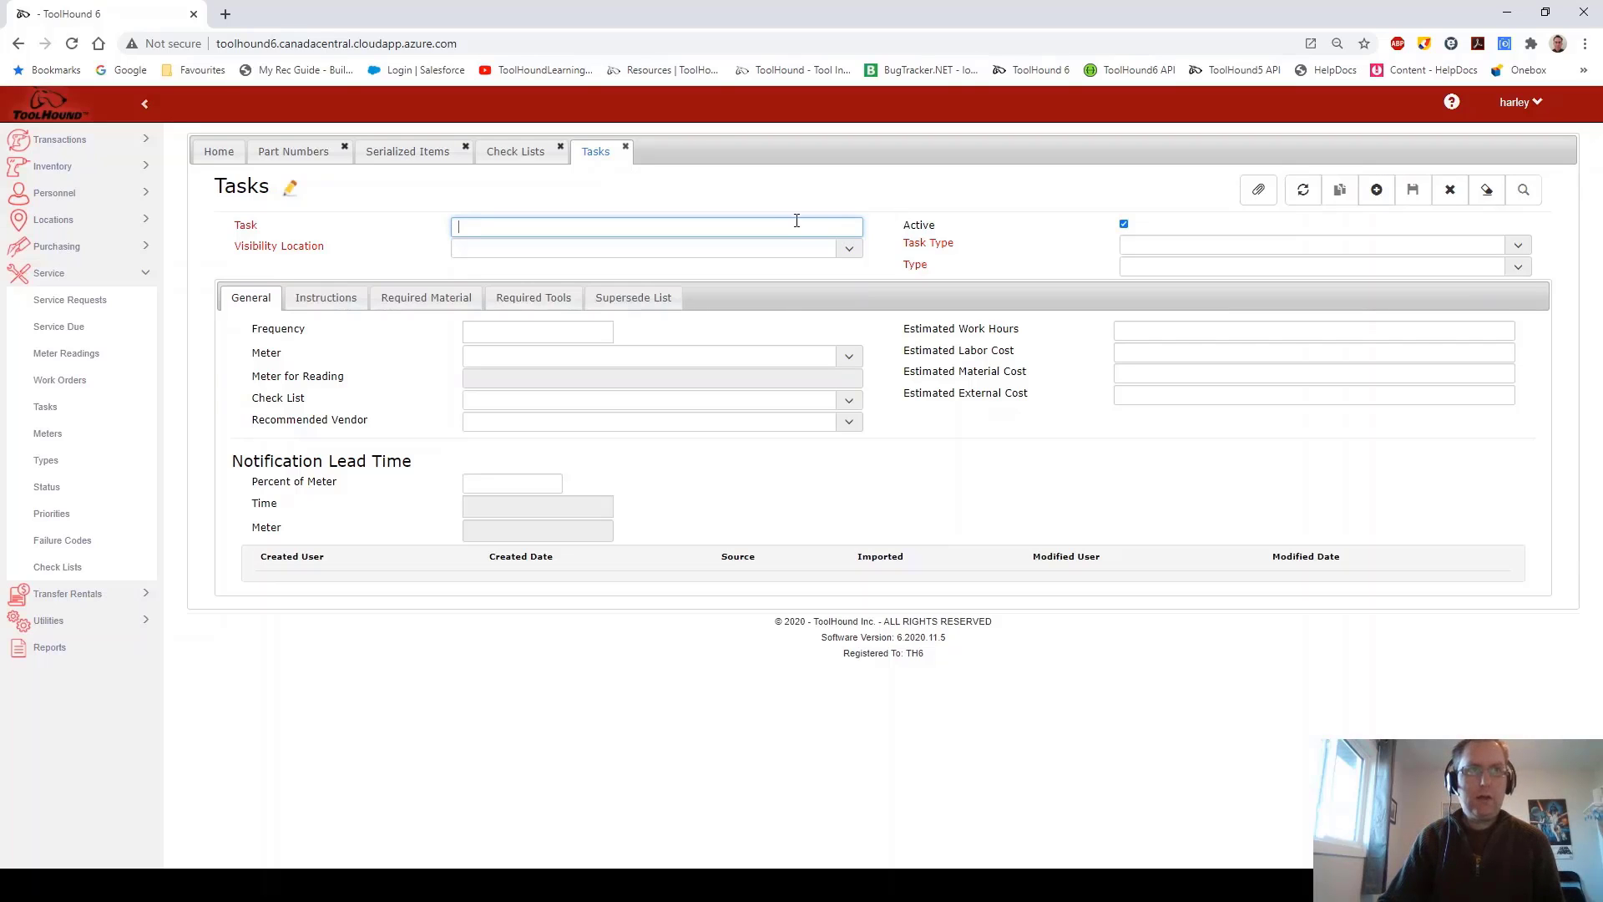
text(Task)
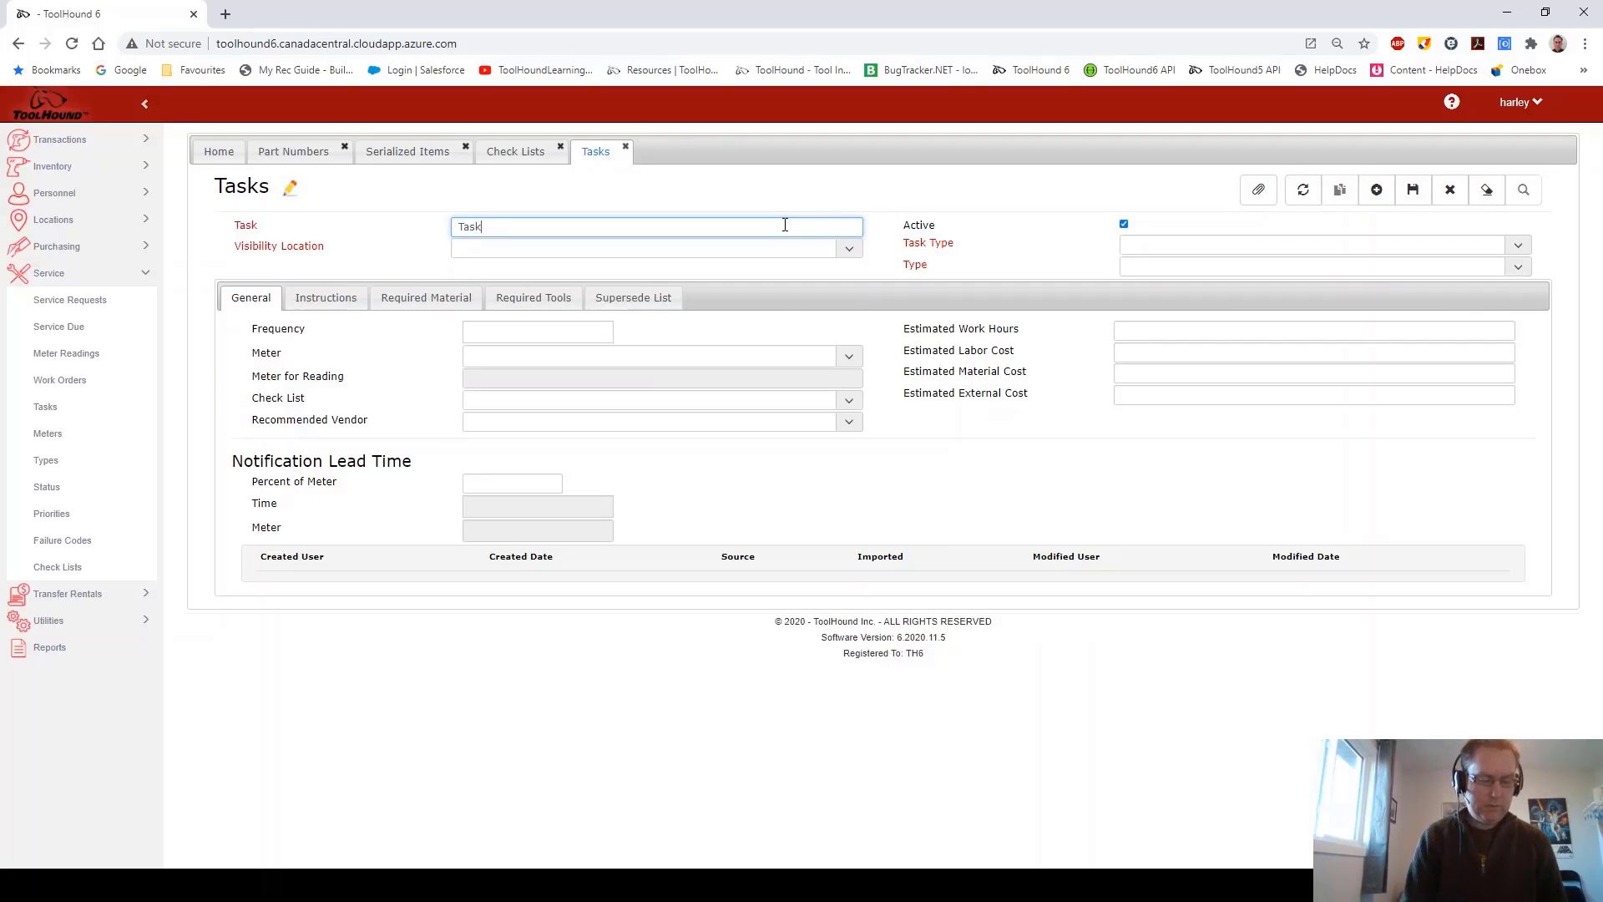
text(i87)
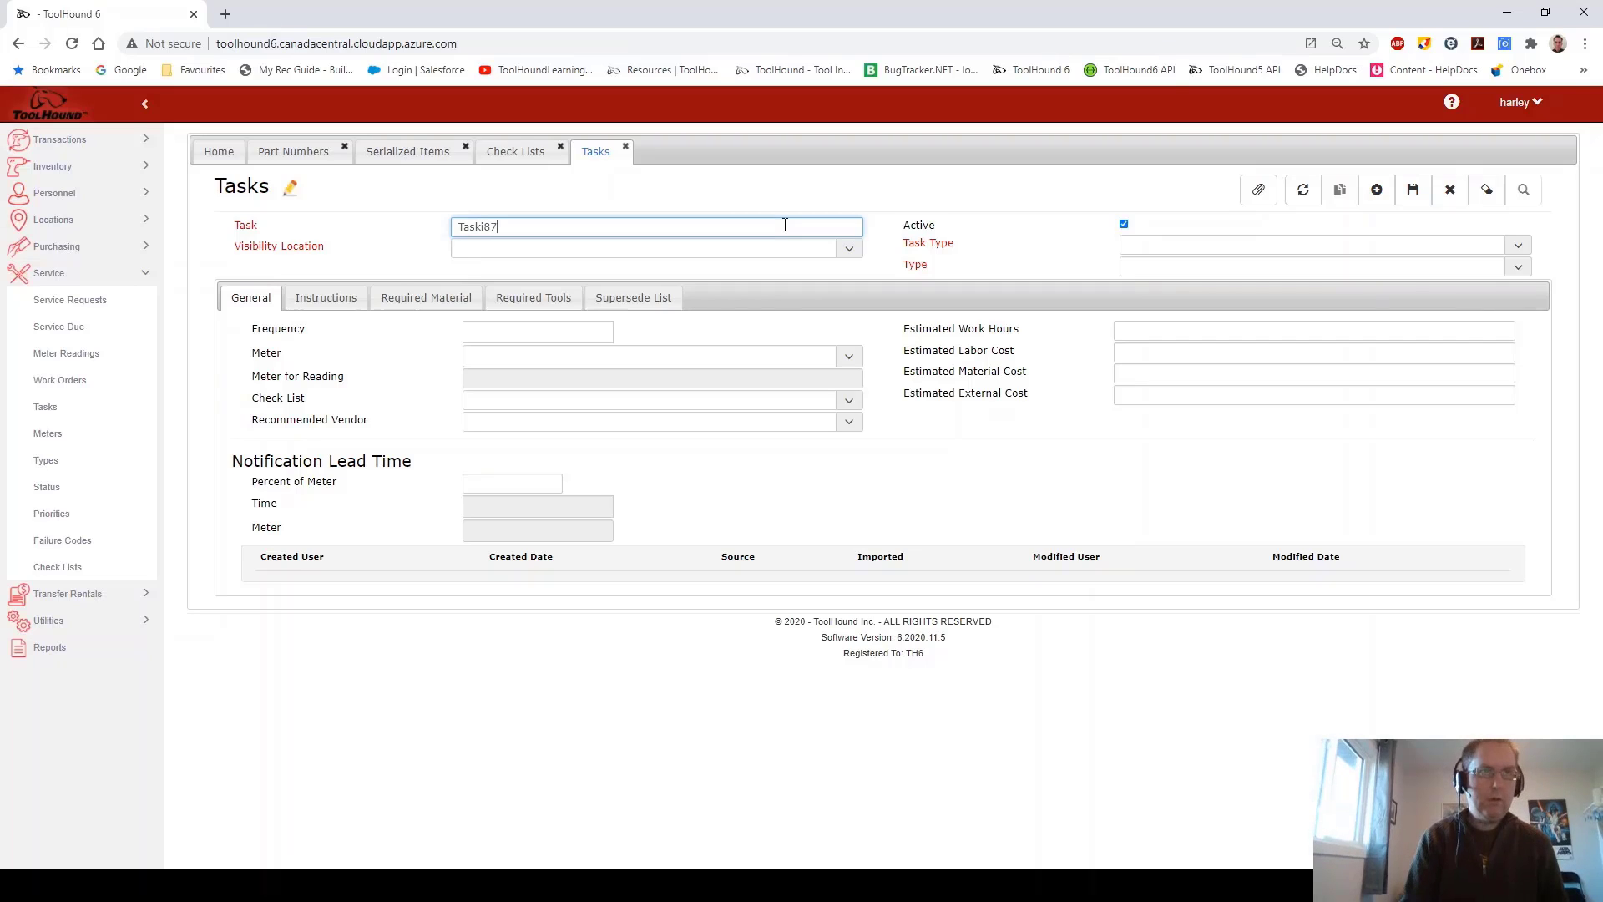
click(849, 250)
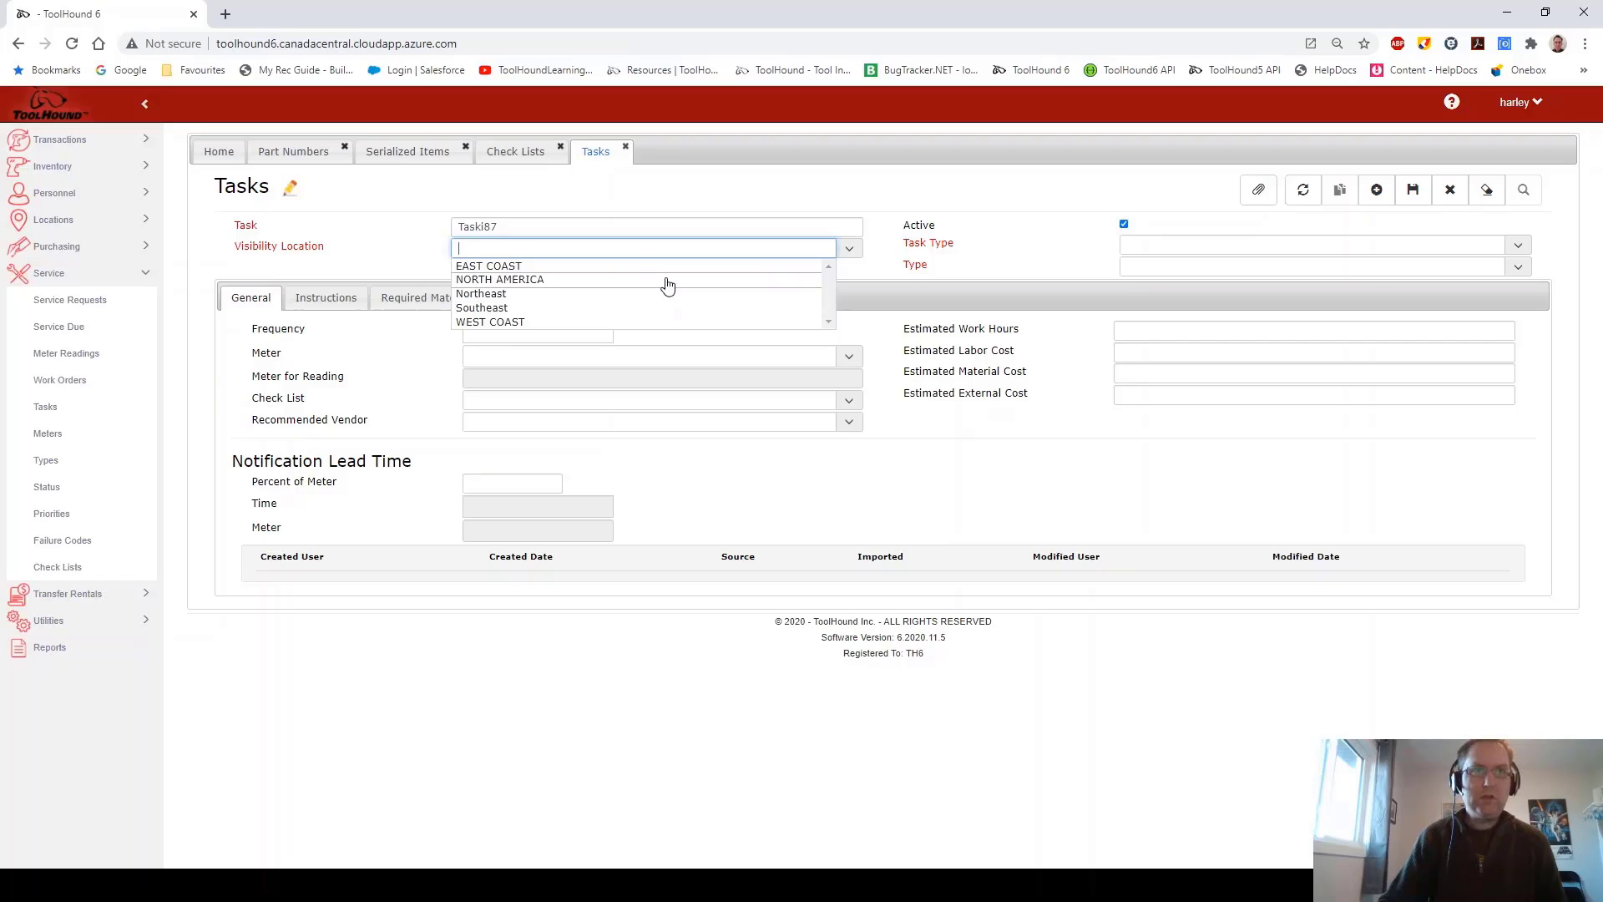
click(667, 281)
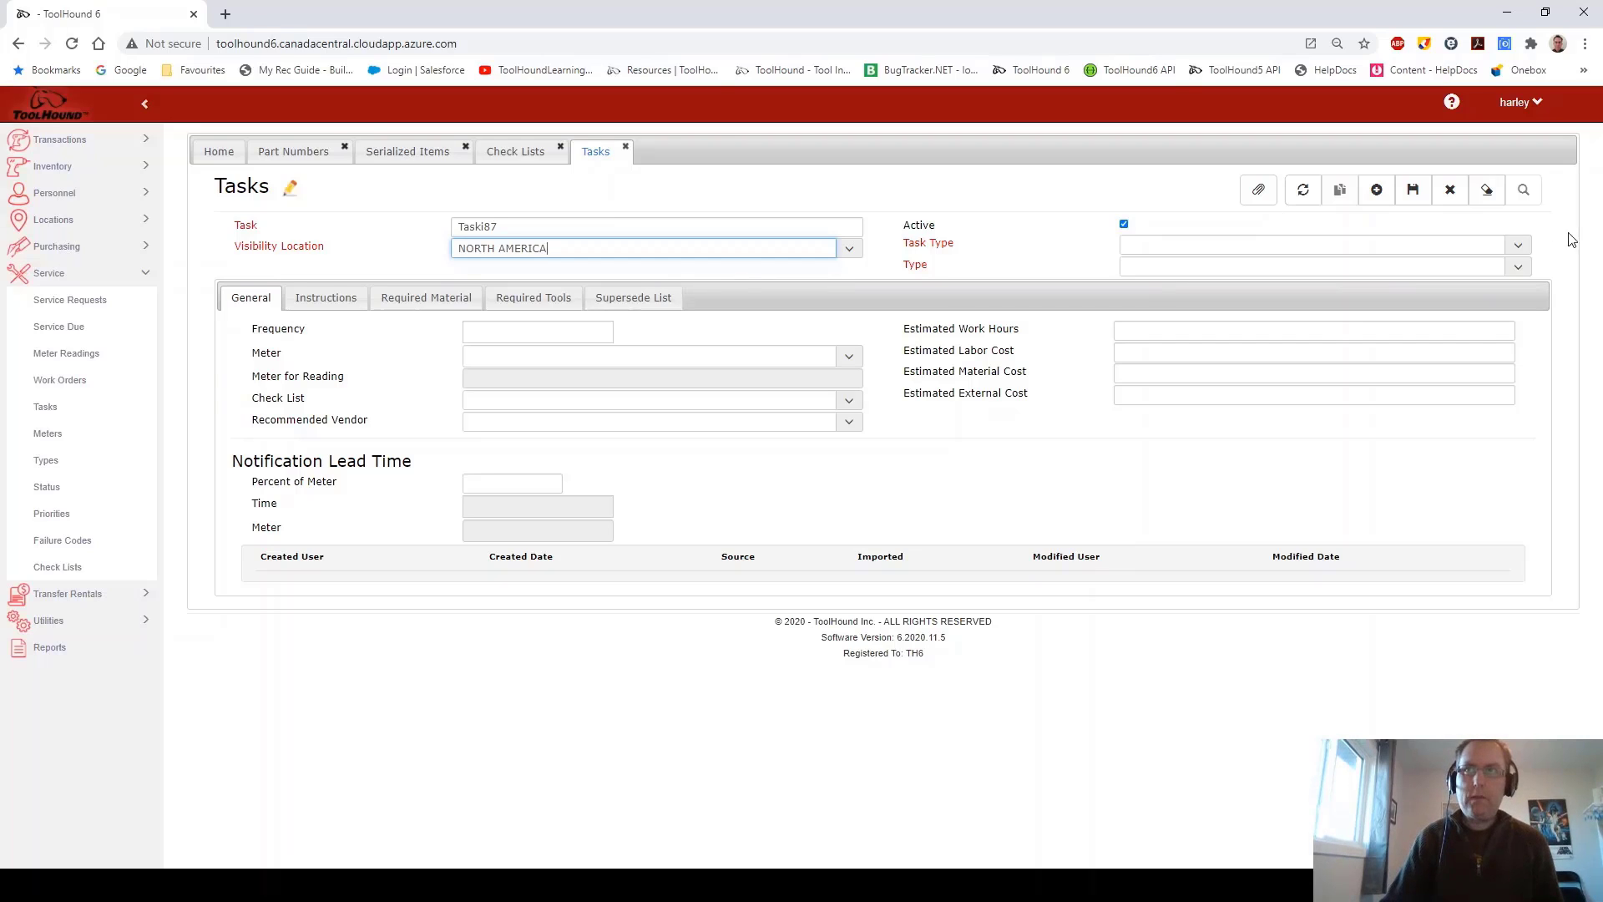
Step: Set the new task's task type to Reading Only and its type to INSPECTION
click(1518, 247)
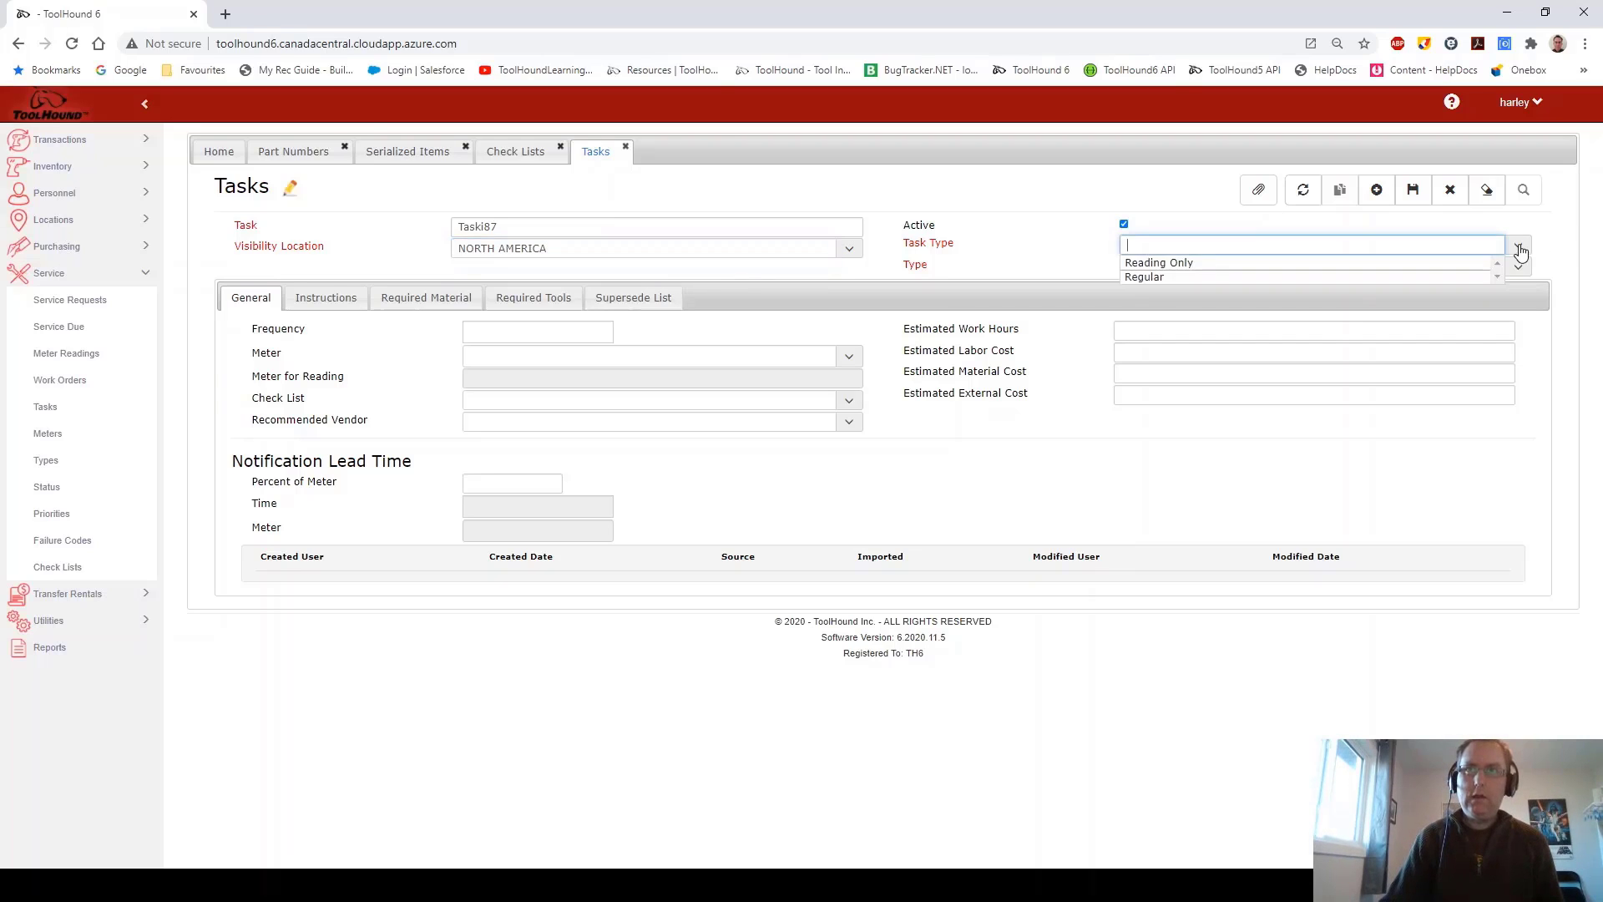
click(1415, 262)
click(1518, 267)
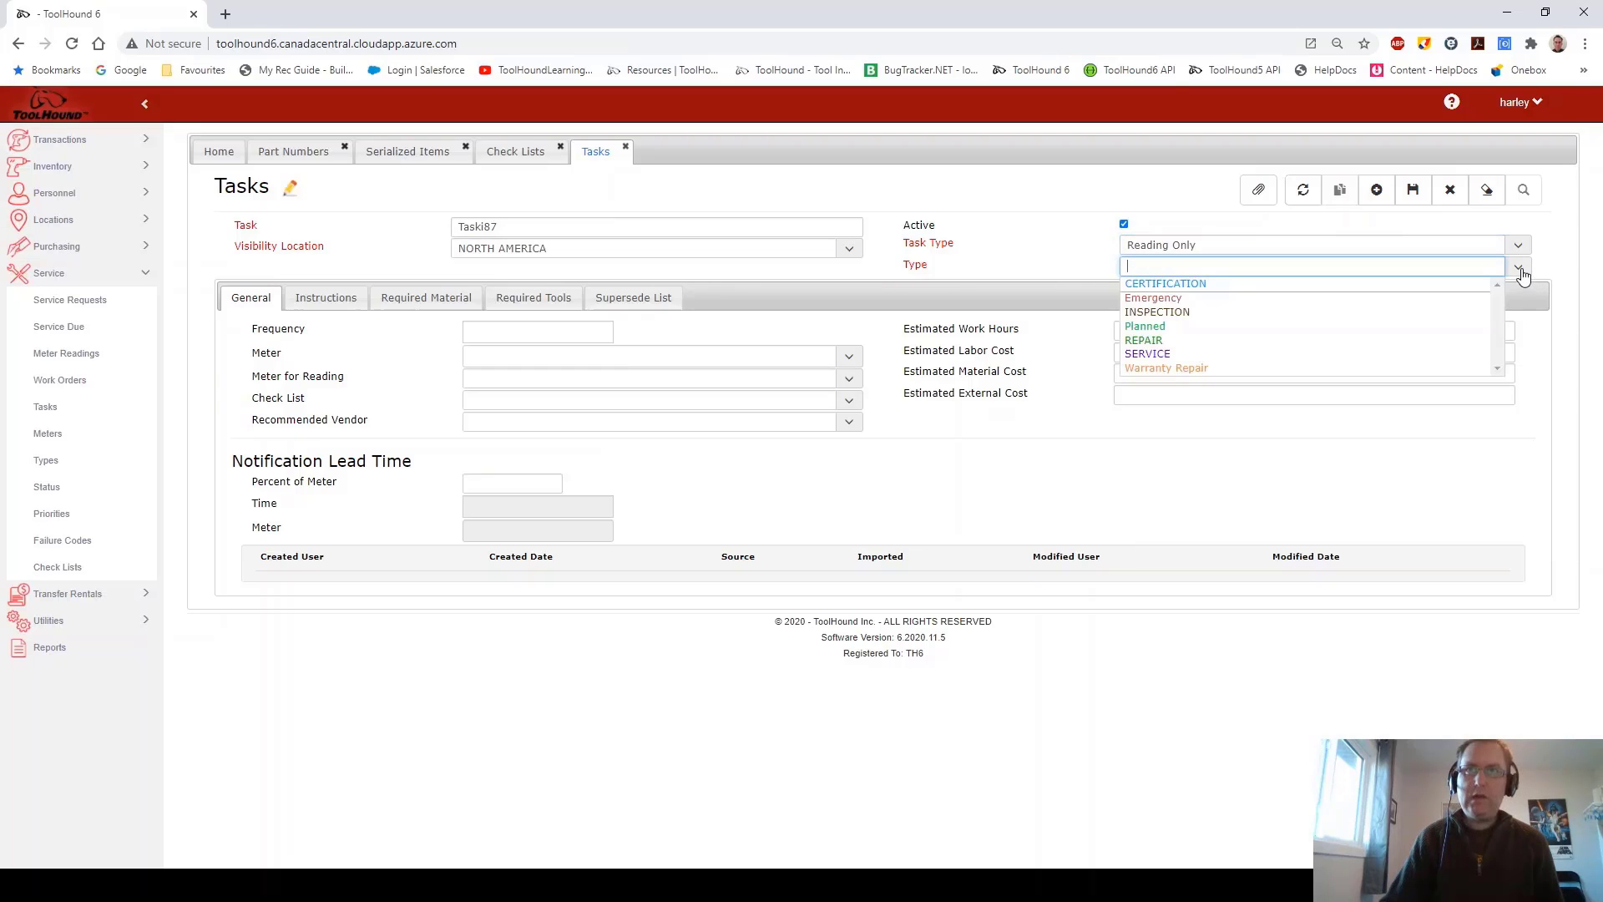
click(1227, 312)
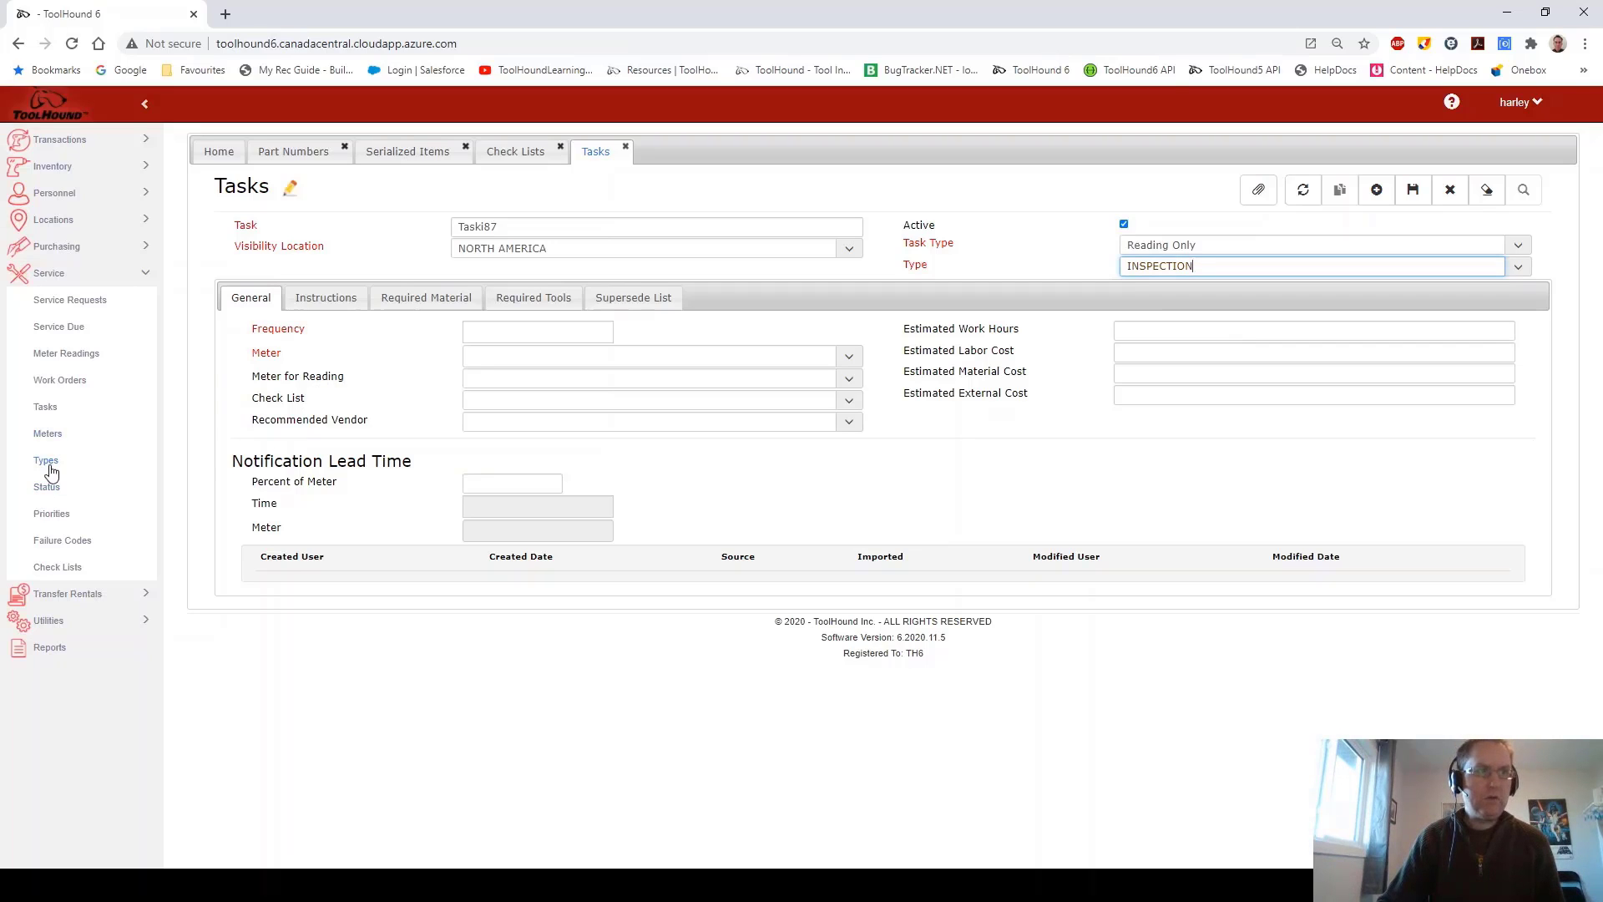
Step: Set the task's frequency to 1, its meter and meter for reading to Mileage, and its check list to Check781
click(531, 330)
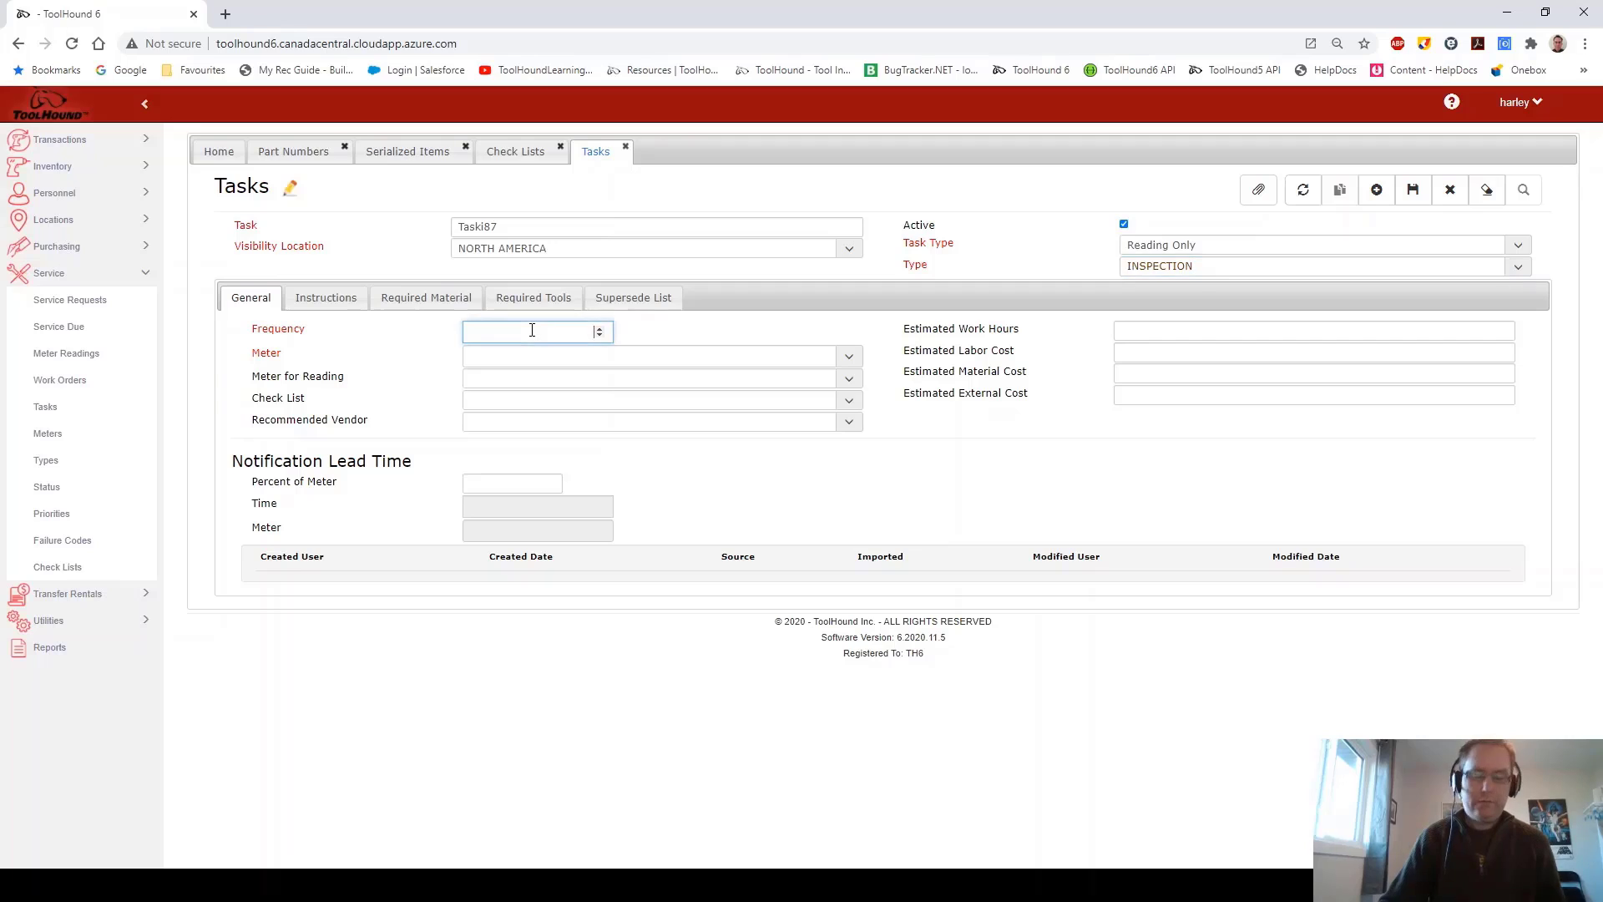
text(1)
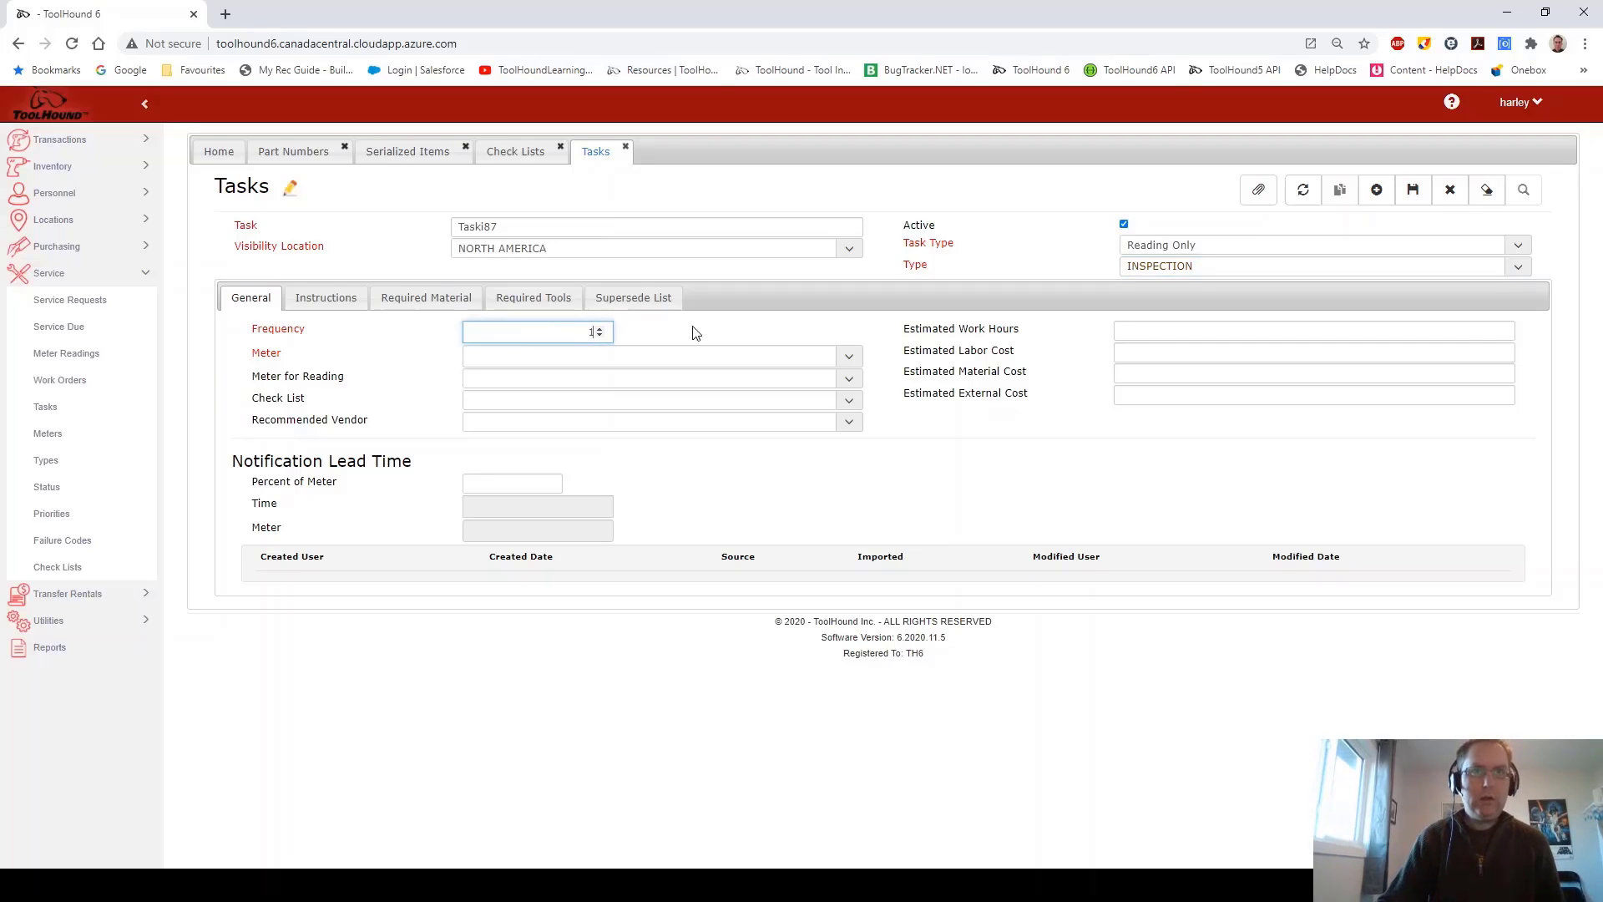
click(849, 356)
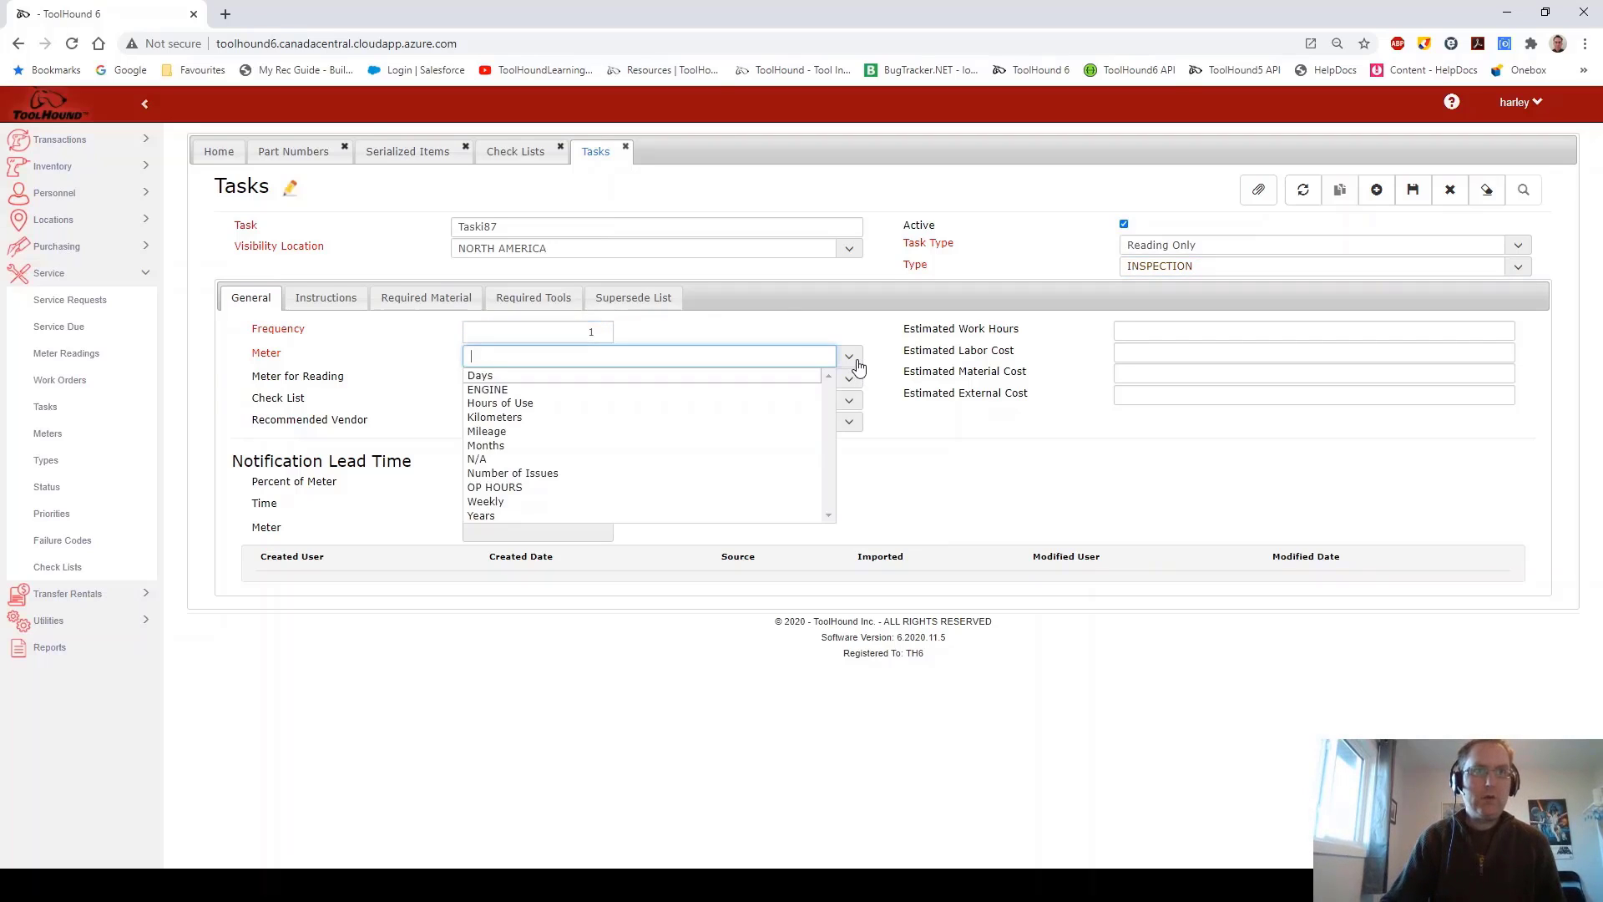
click(619, 432)
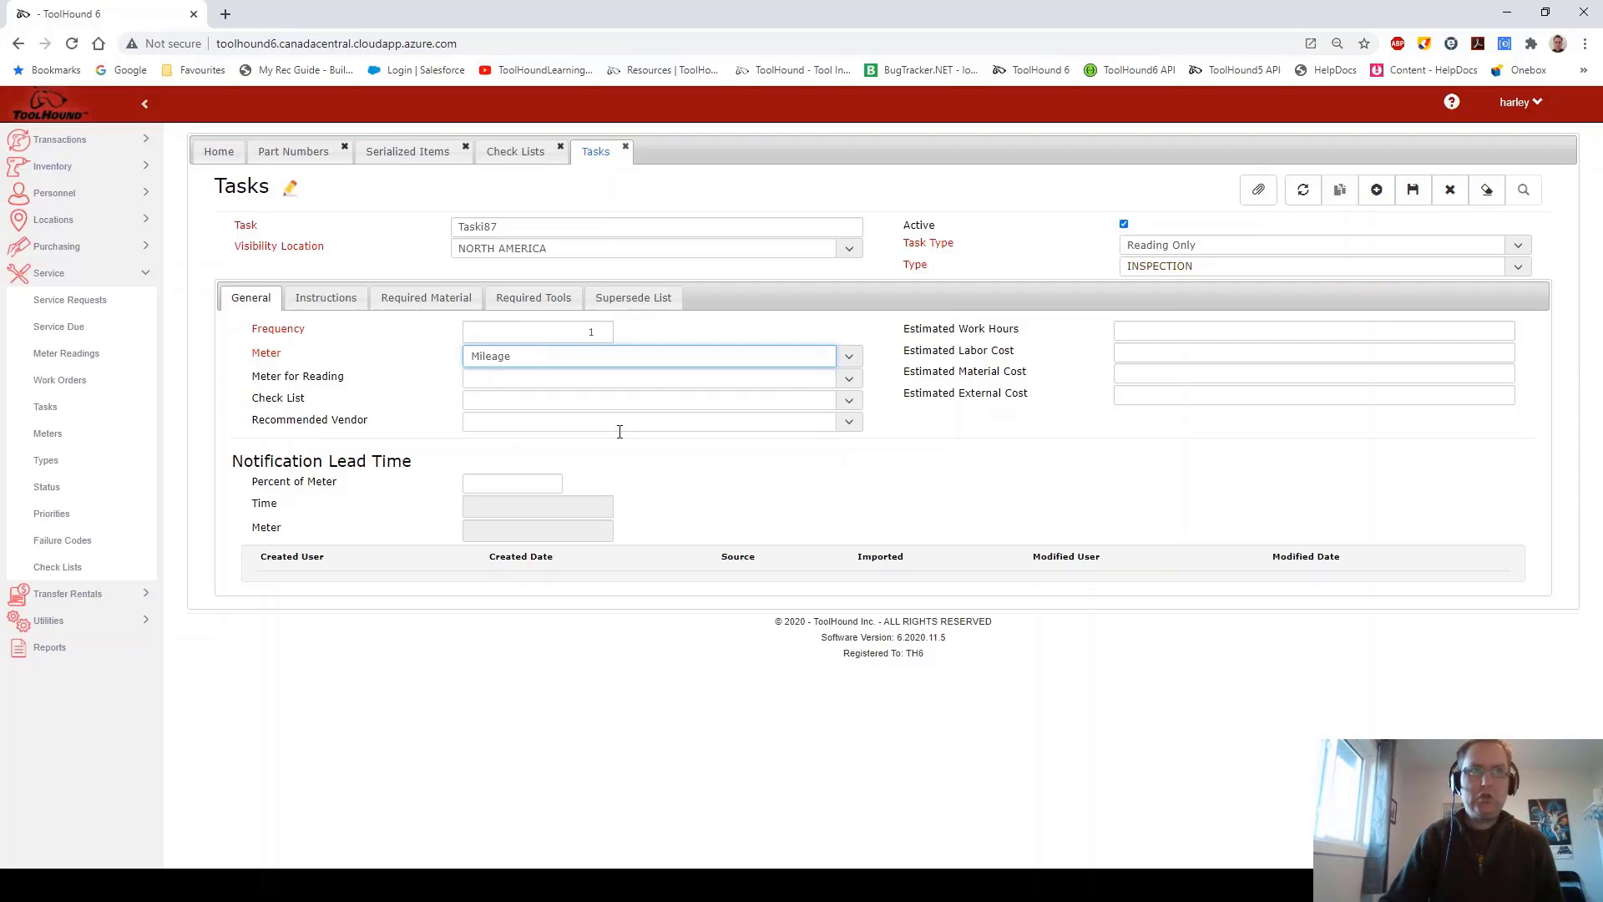
click(849, 379)
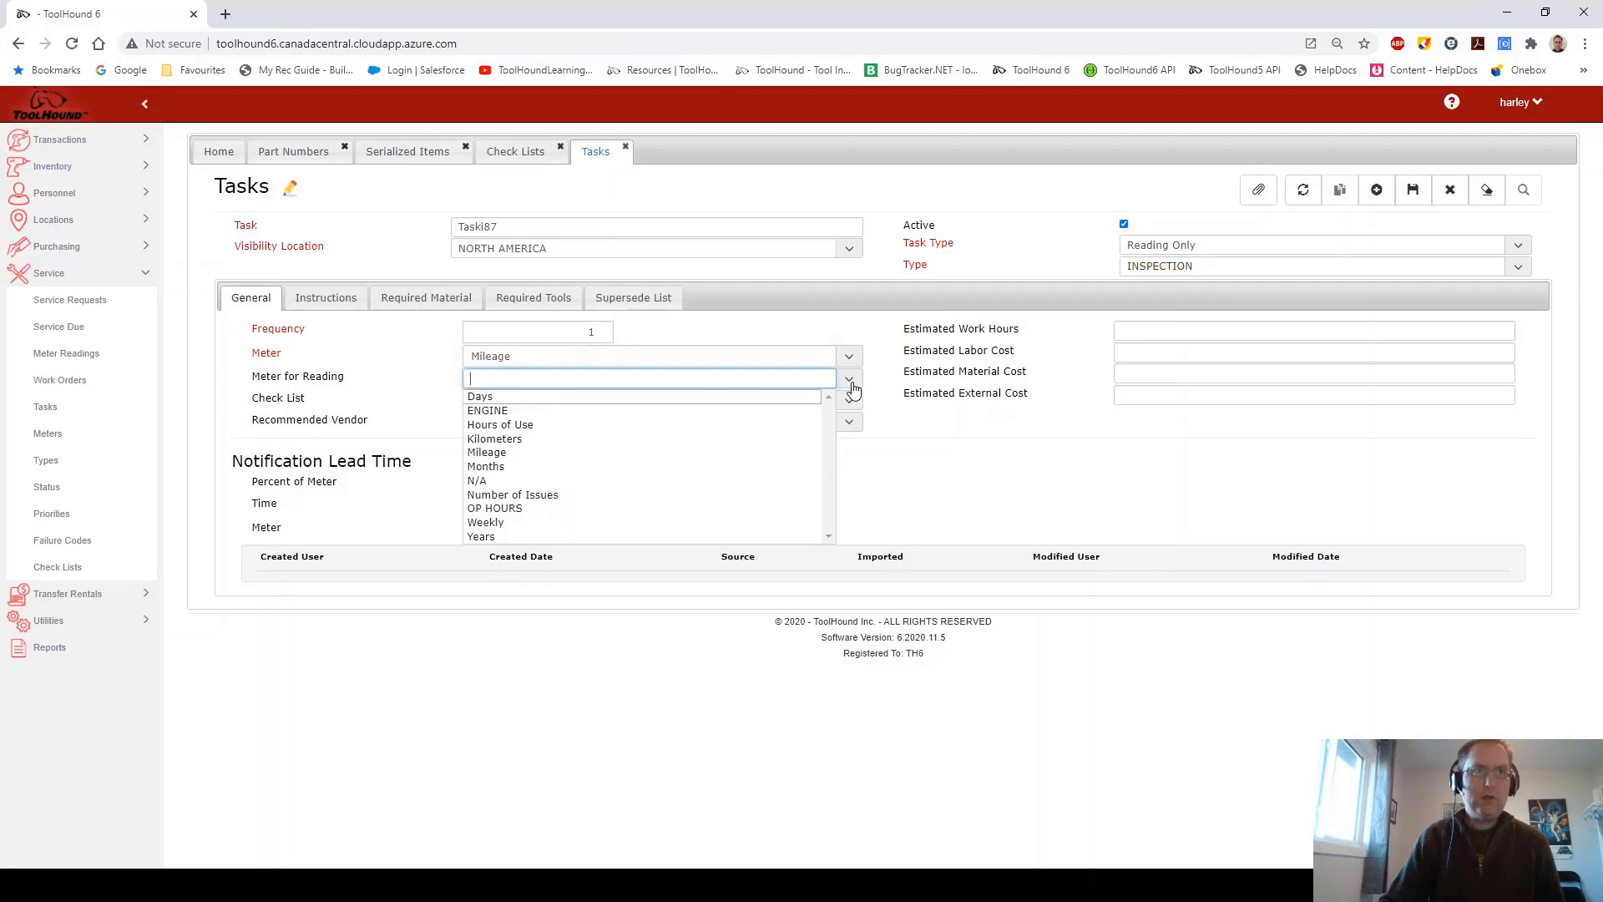
click(655, 452)
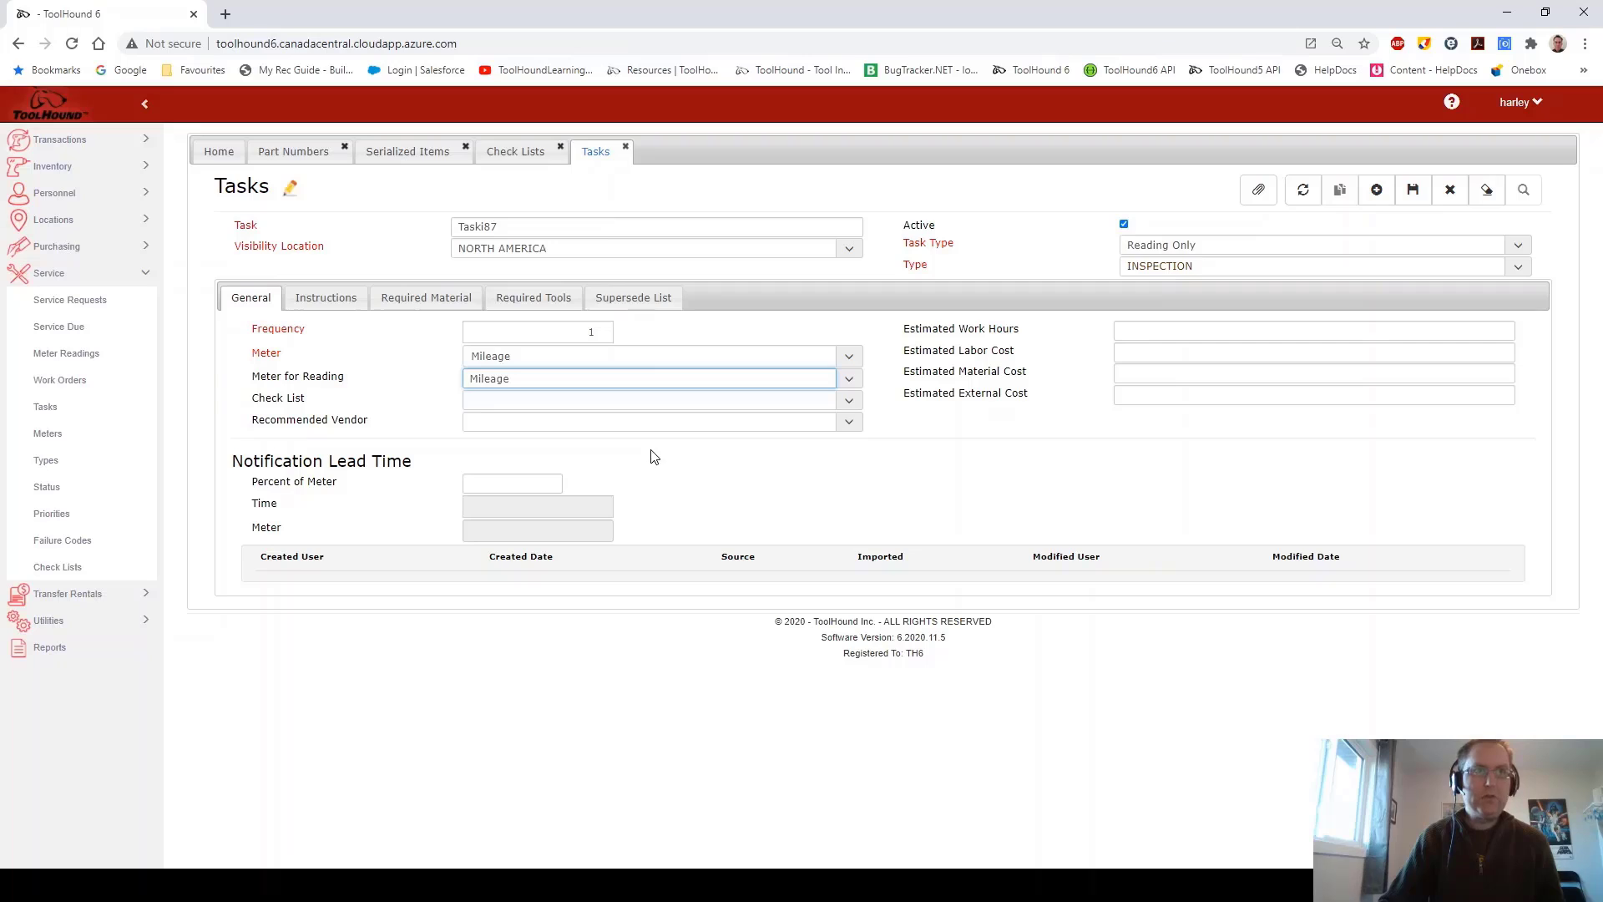
click(849, 404)
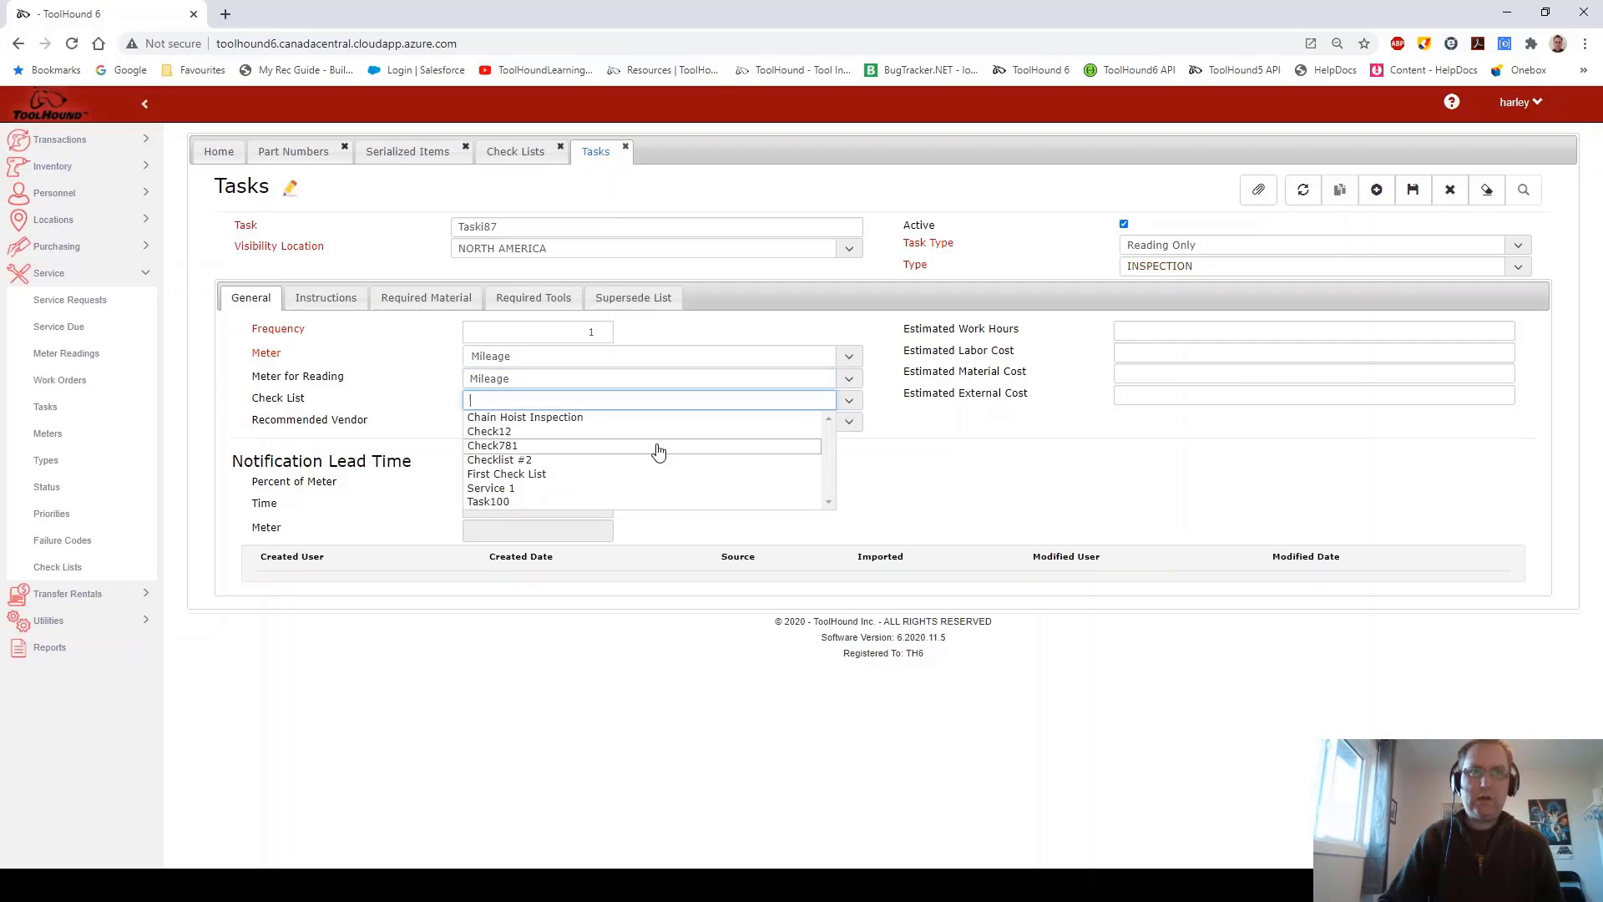
click(659, 447)
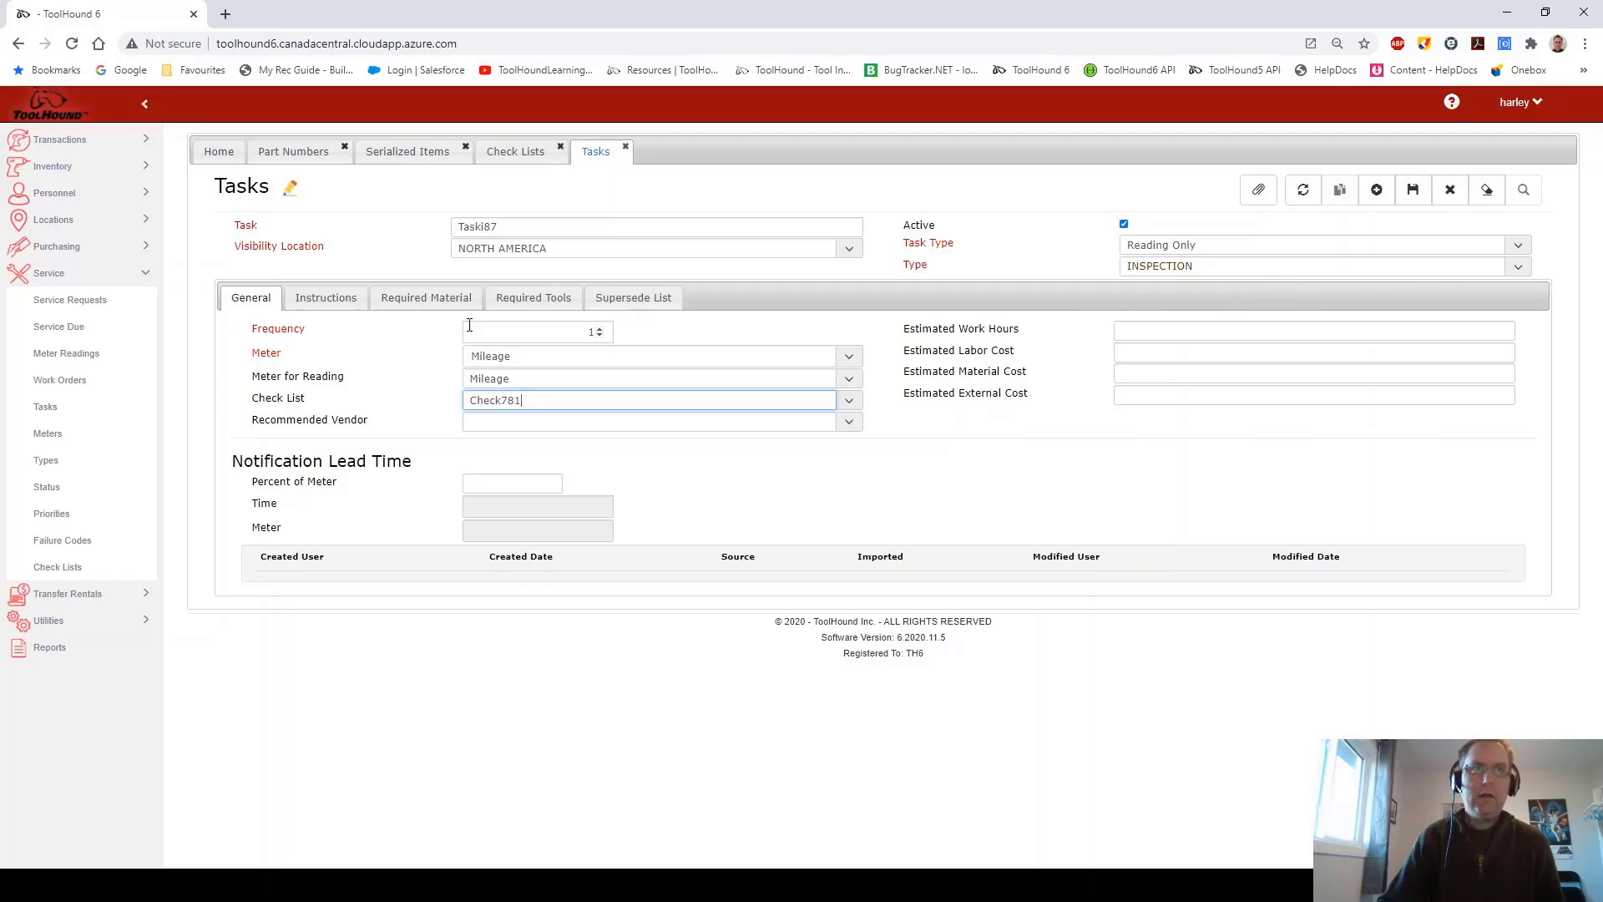
Step: Review the task's instructions, required material and required tools sections, and save the task
click(321, 299)
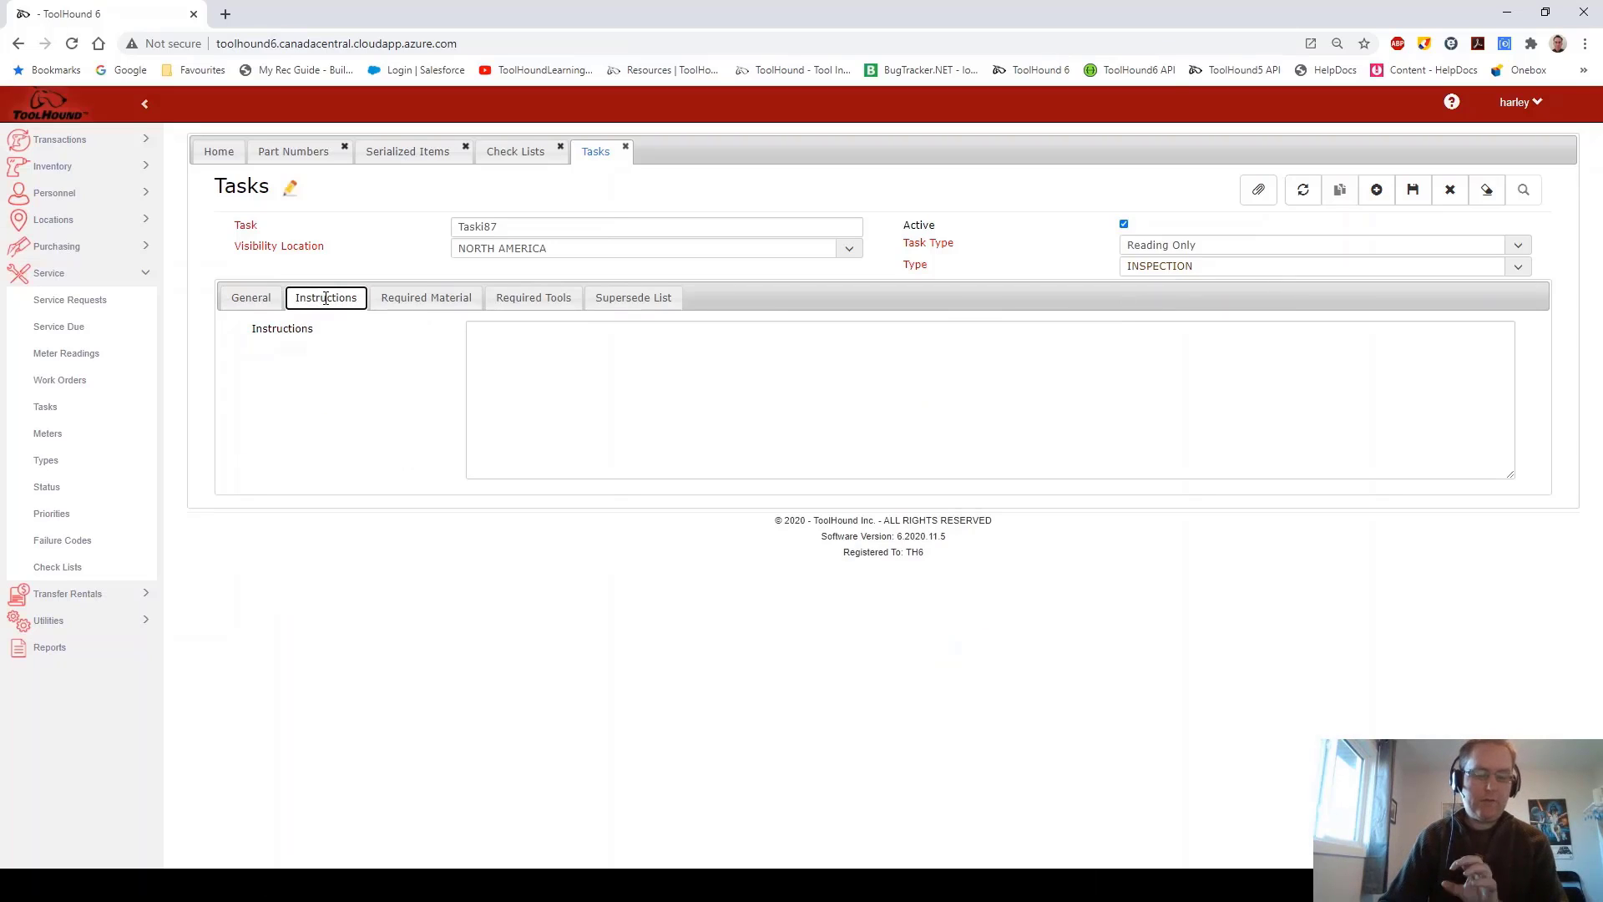
click(447, 298)
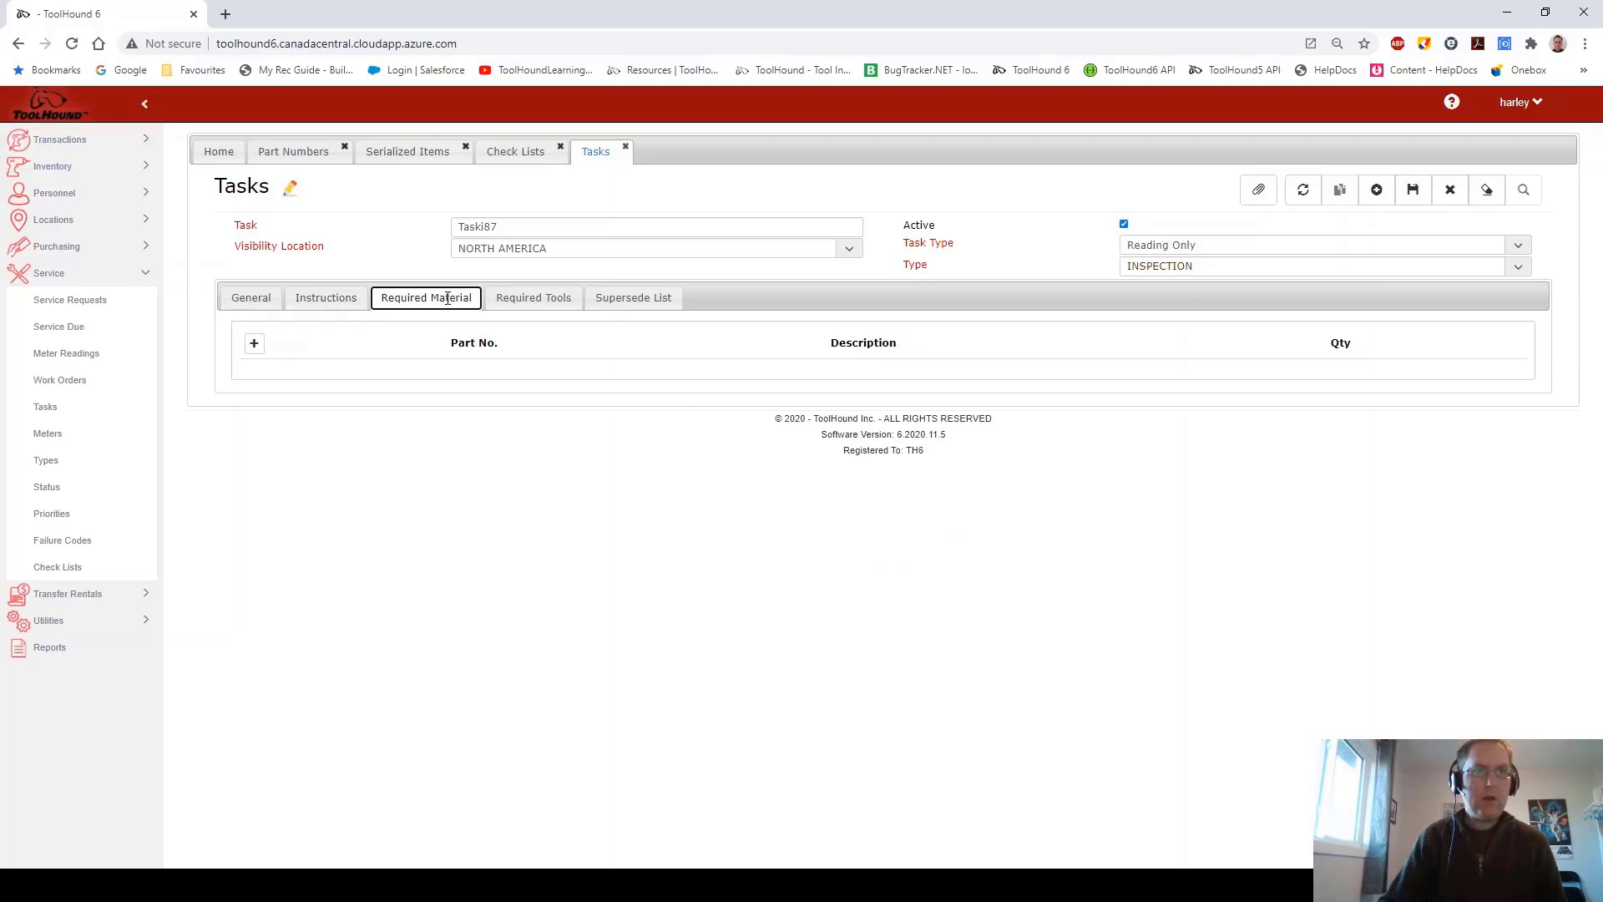
click(544, 298)
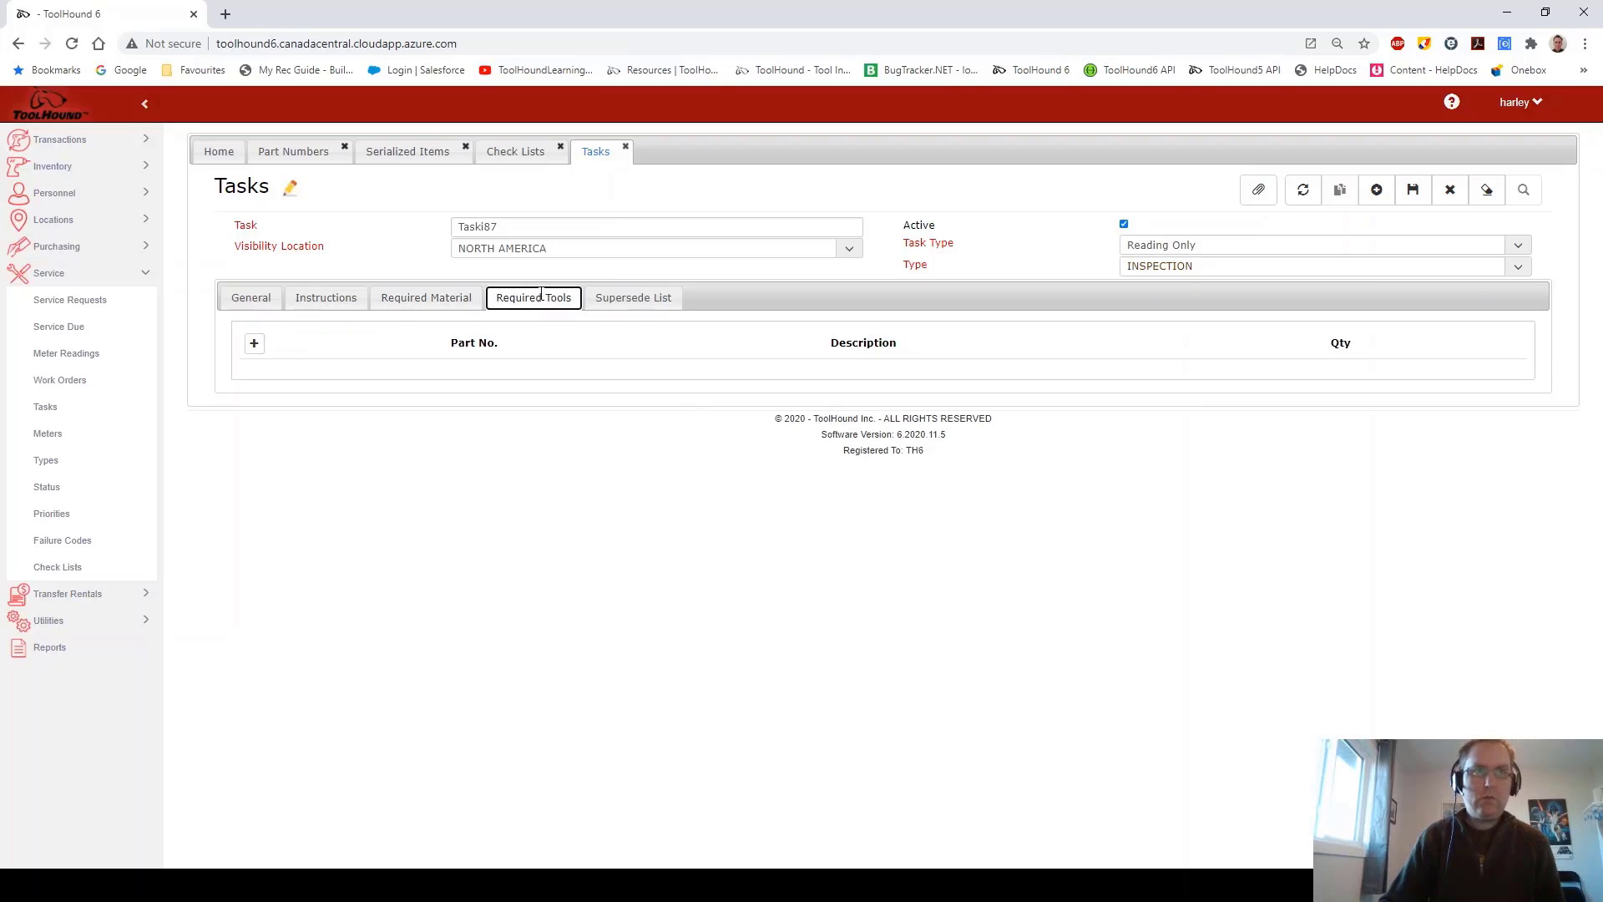
click(258, 304)
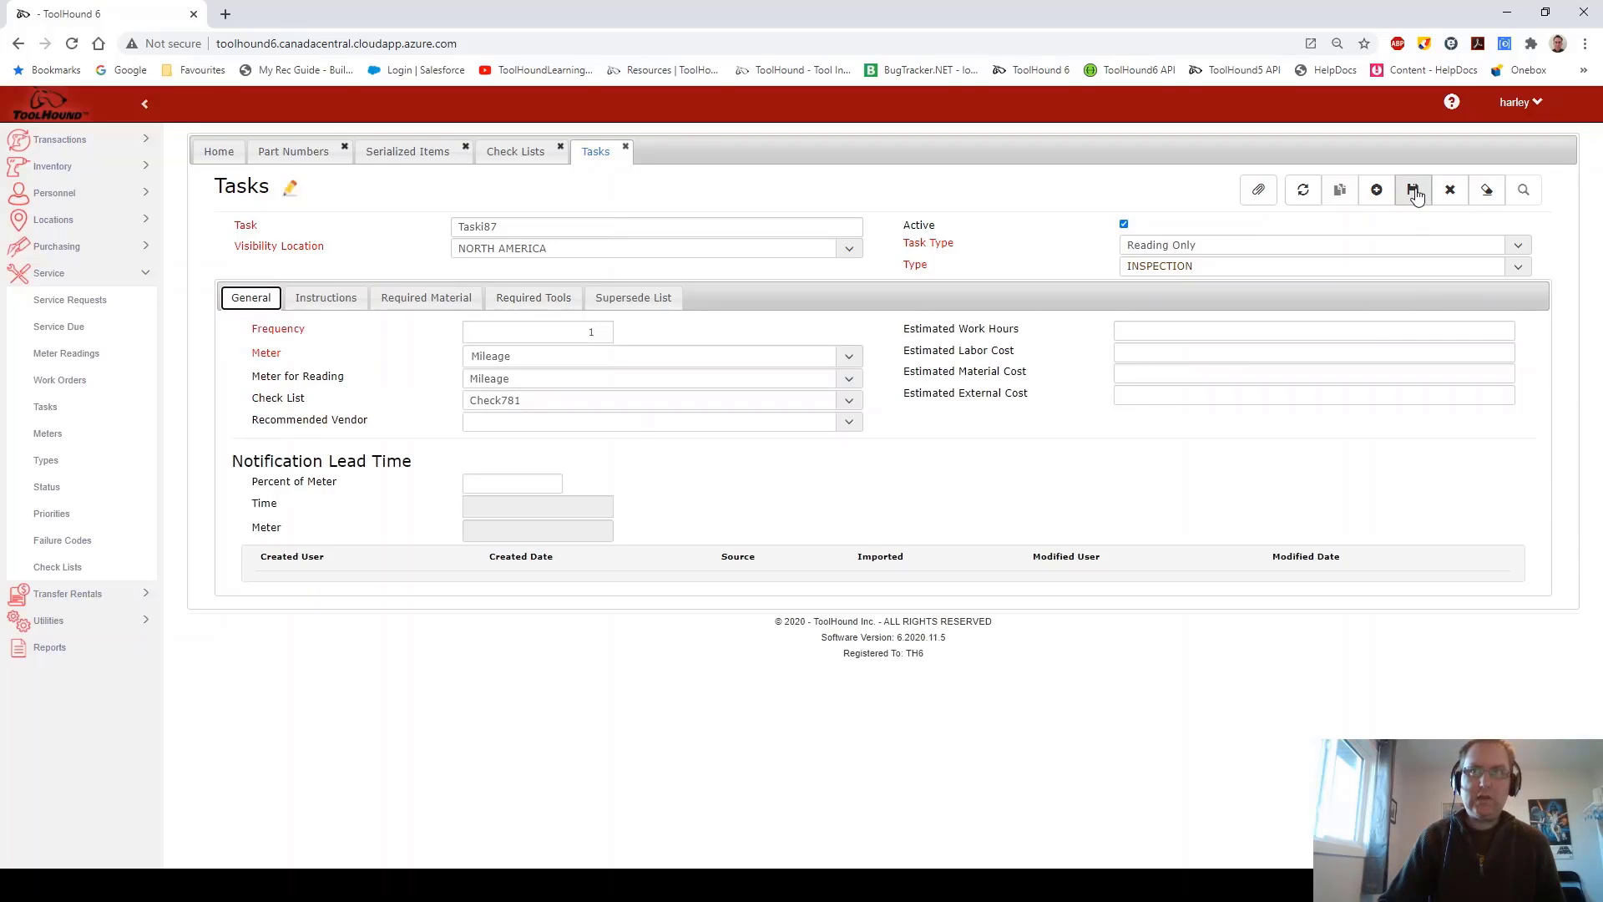
click(1416, 195)
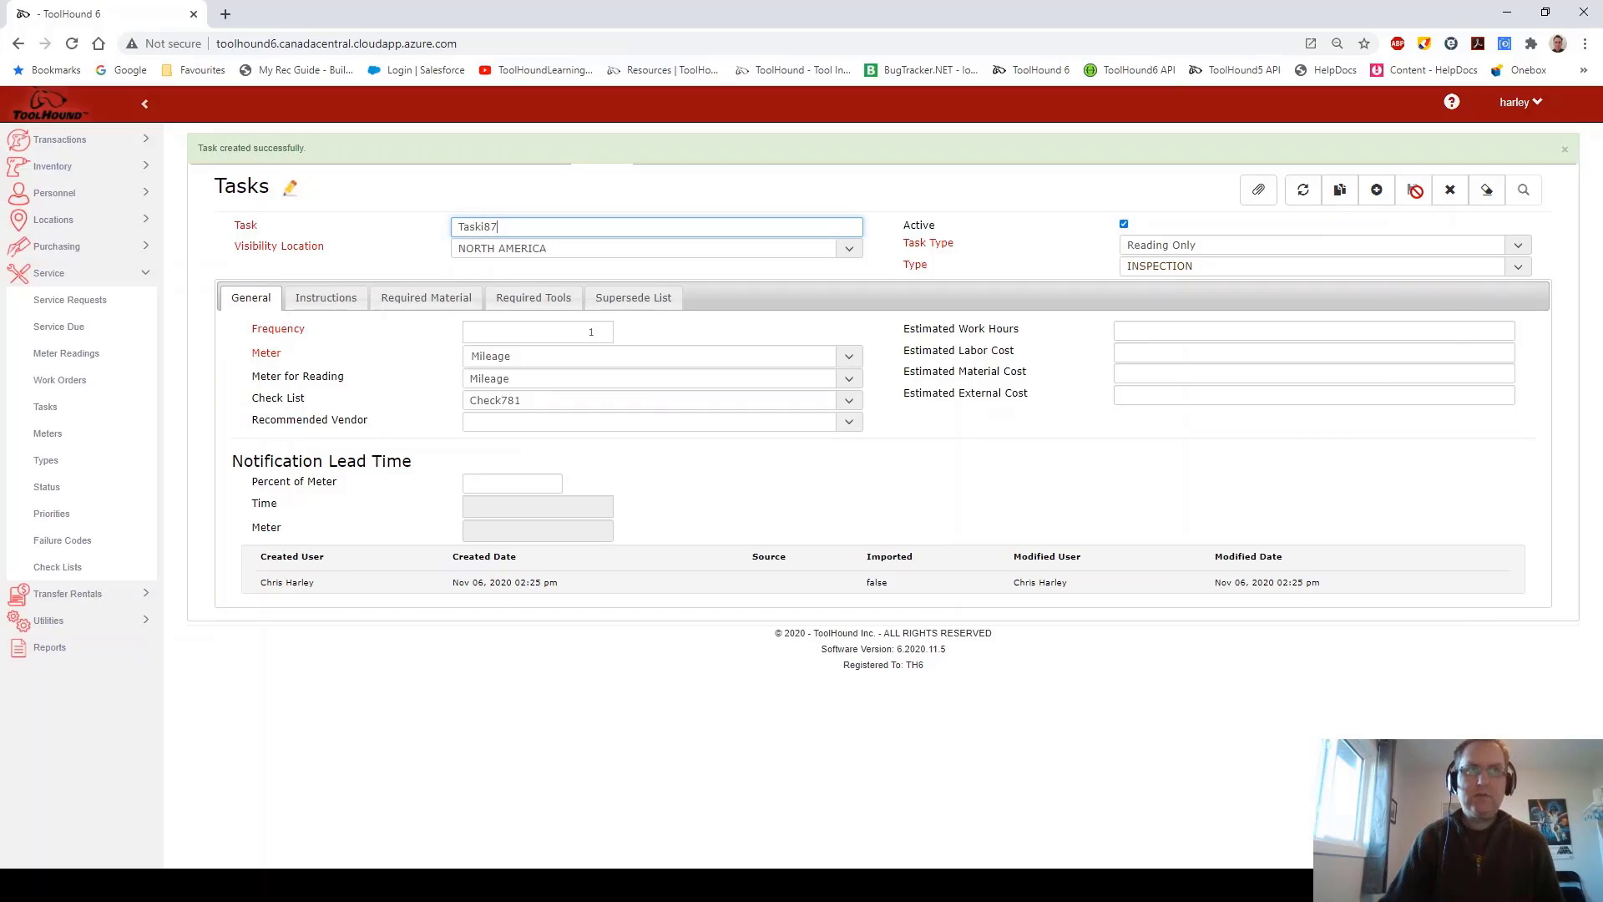
click(1565, 151)
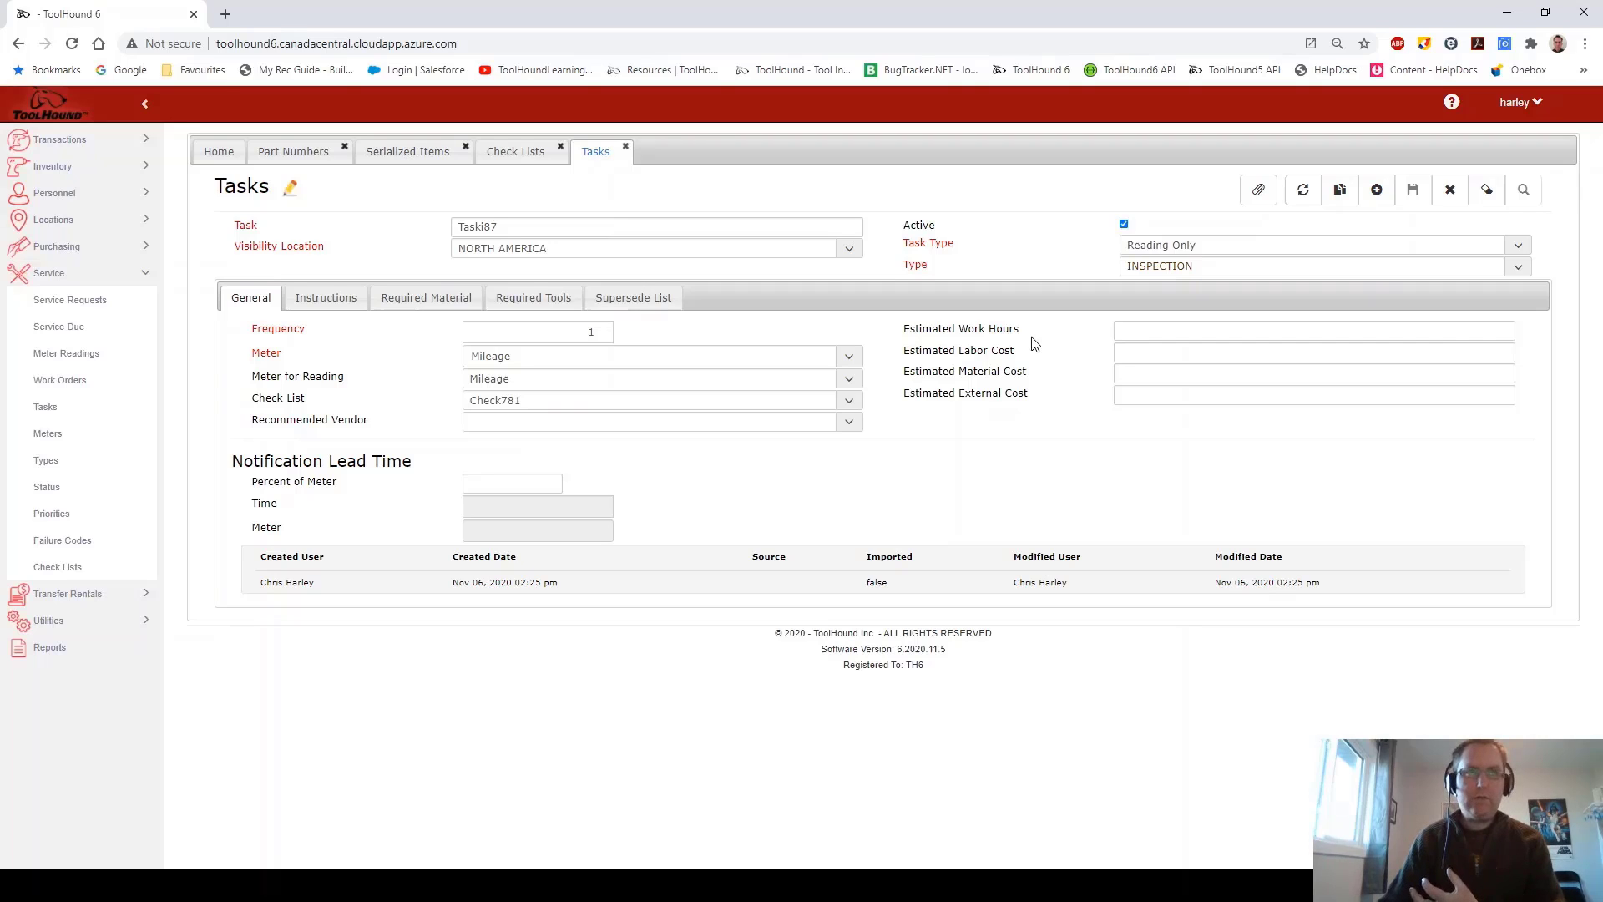
Step: Add the existing task Task765 to part number SER-2001 and save the part number
click(301, 147)
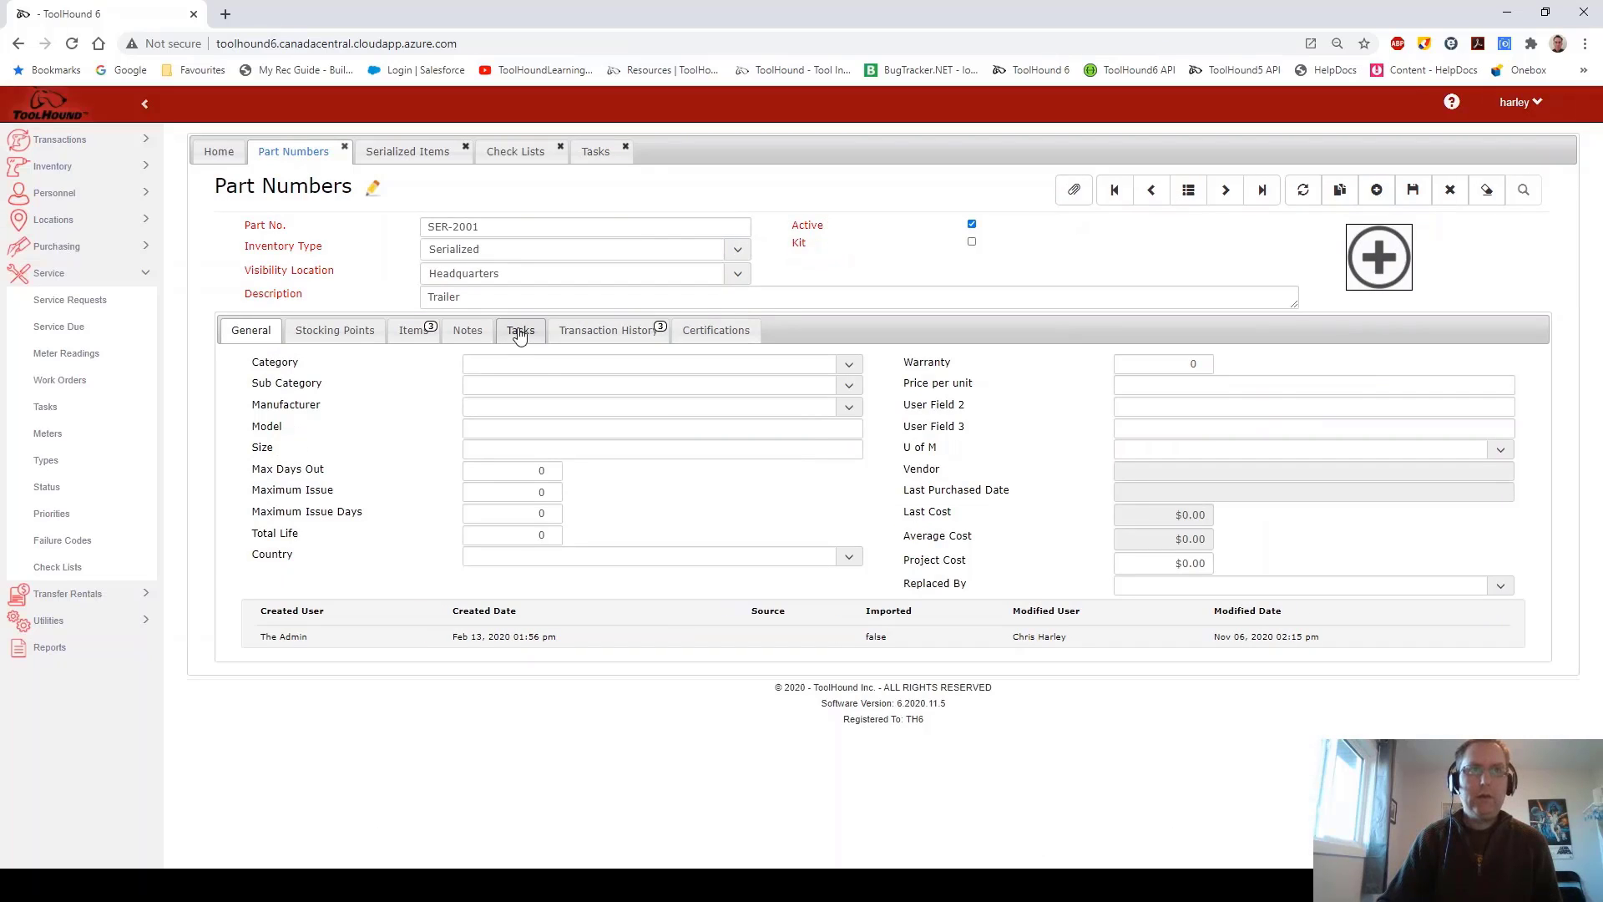
click(519, 328)
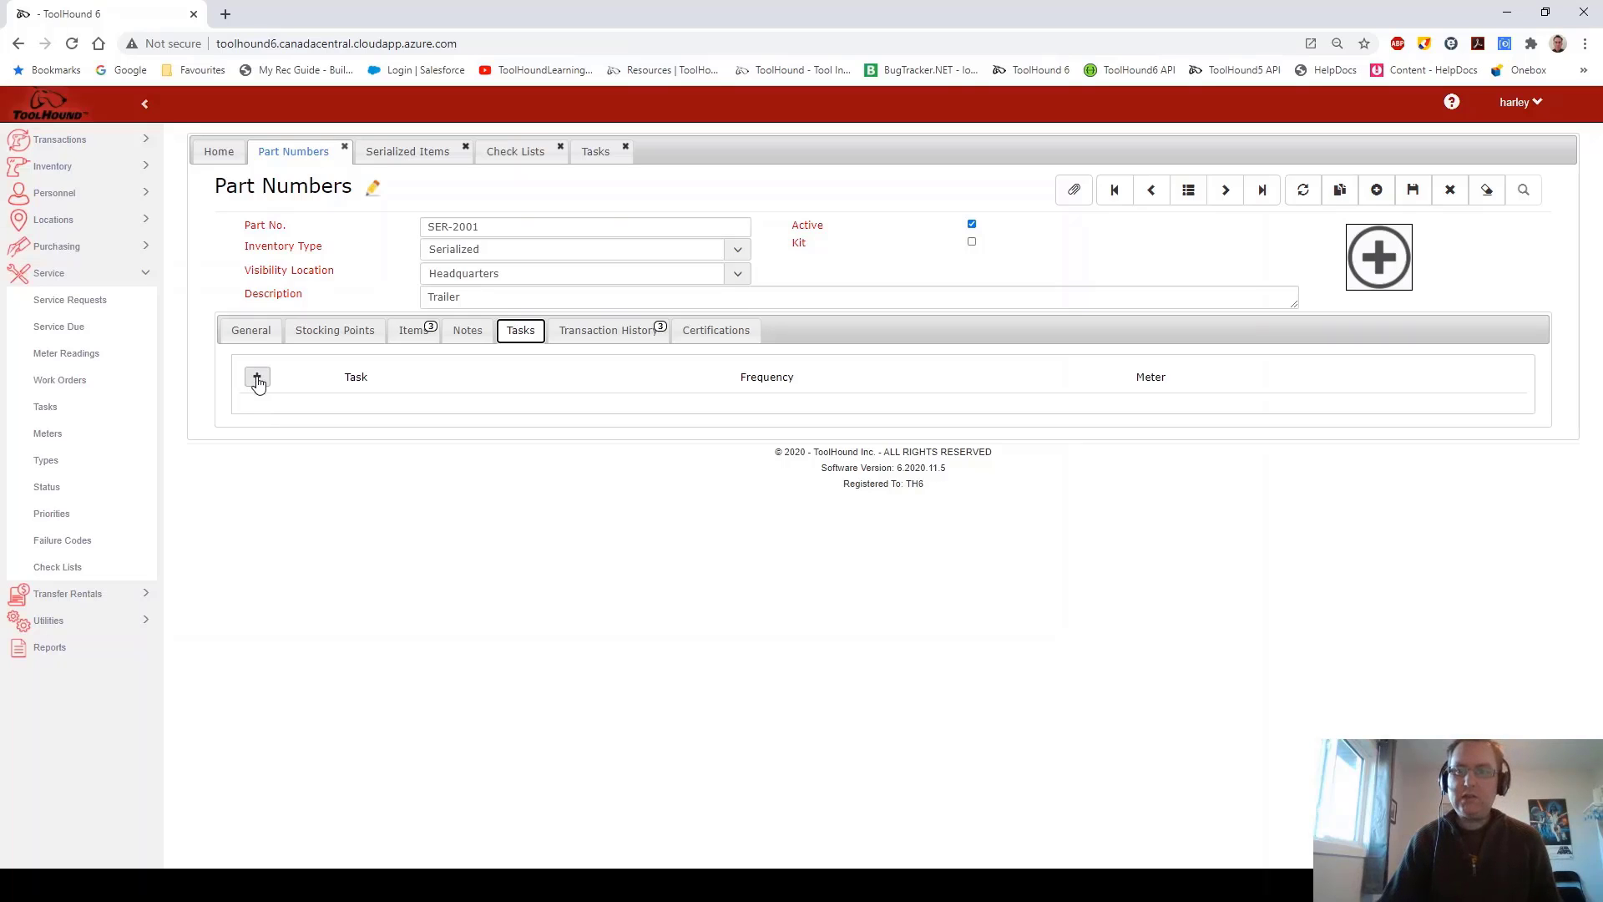
click(257, 379)
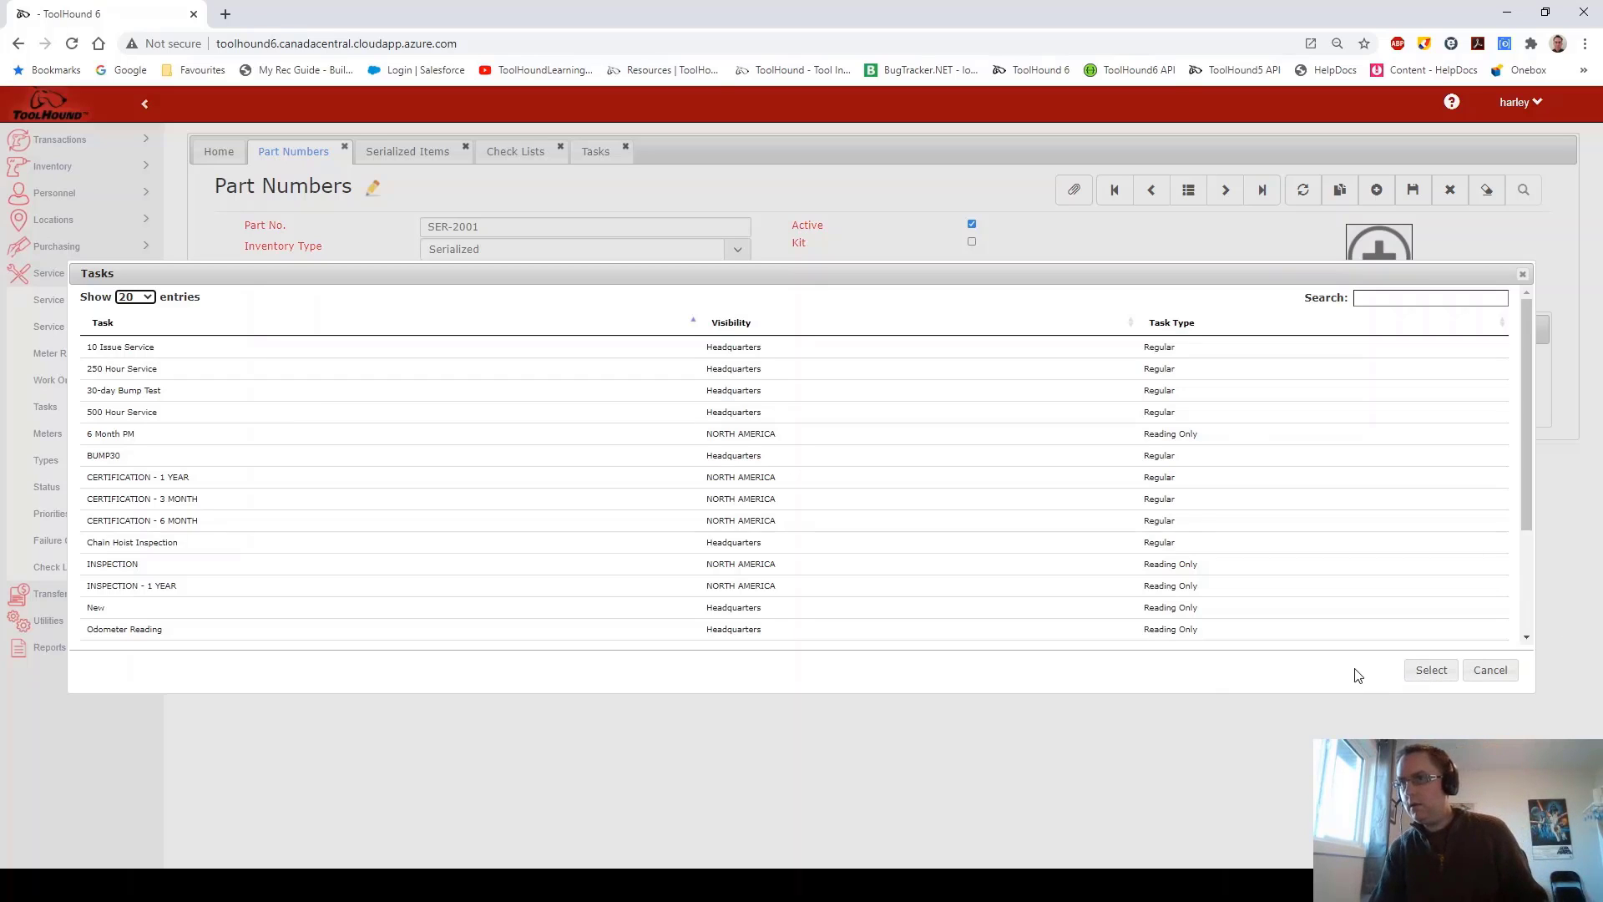
scroll(1443, 476, down, 1)
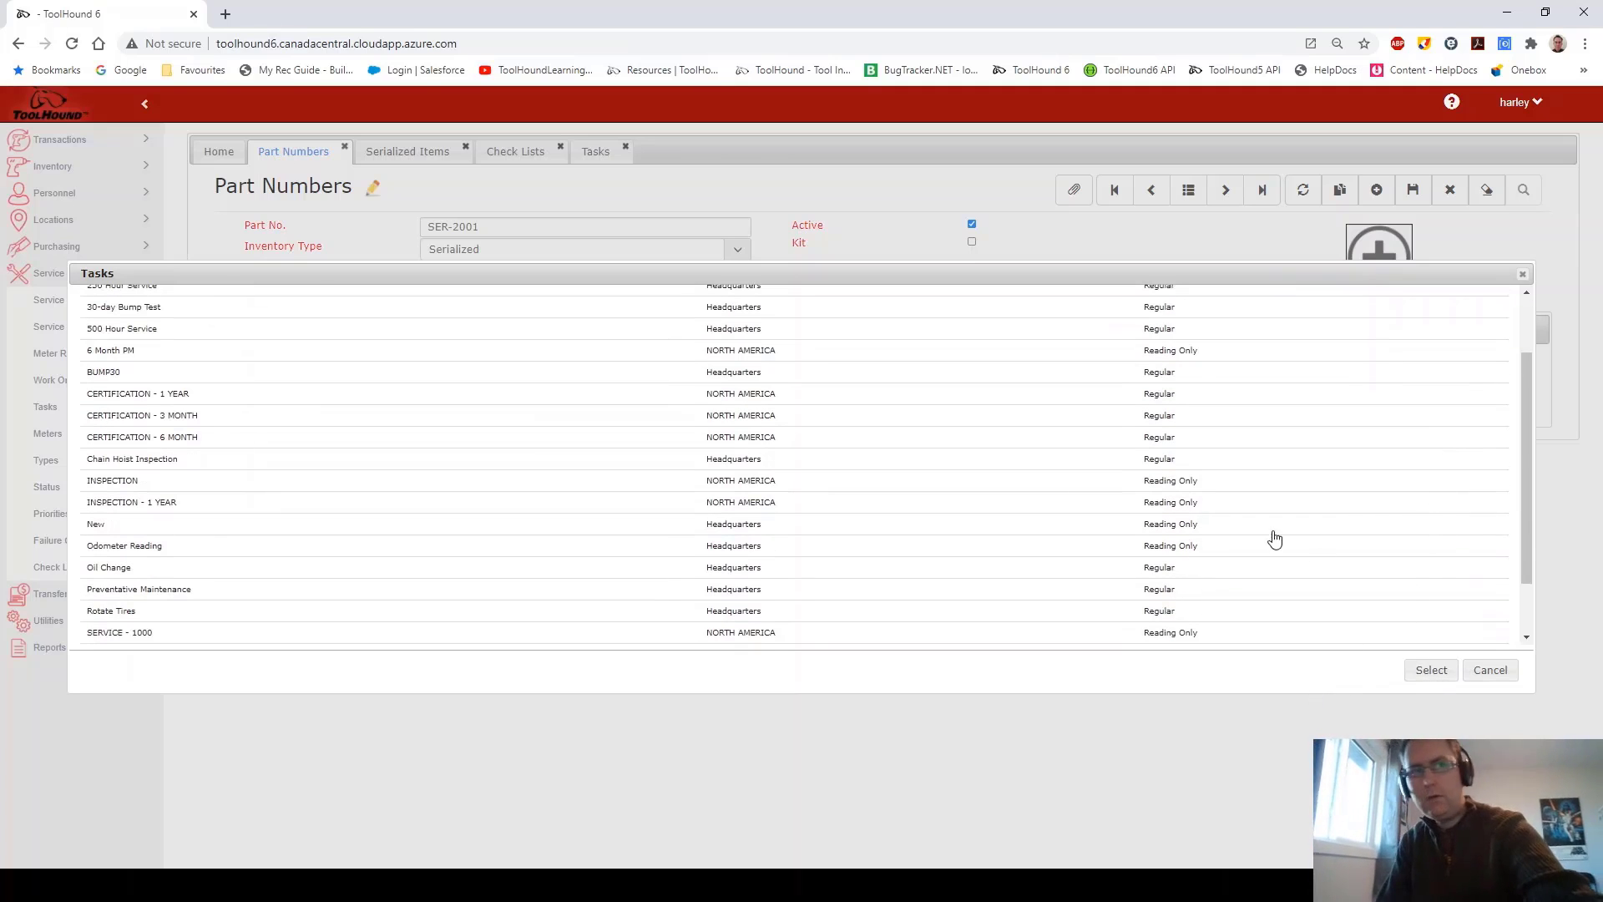
scroll(350, 539, down, 1)
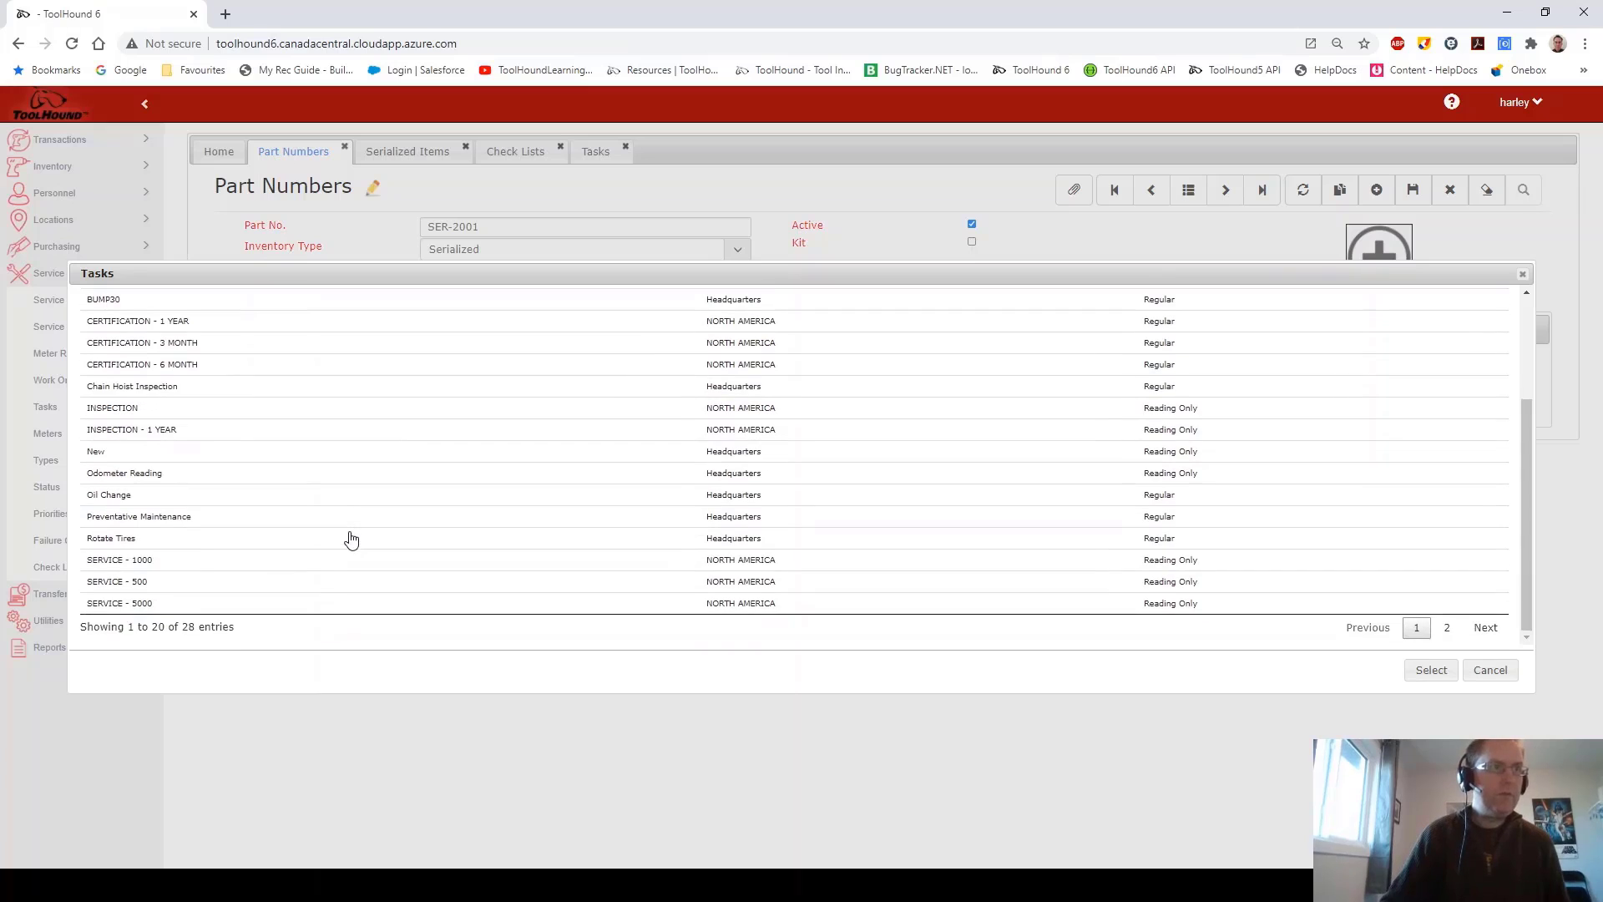
scroll(318, 558, up, 2)
scroll(317, 558, down, 2)
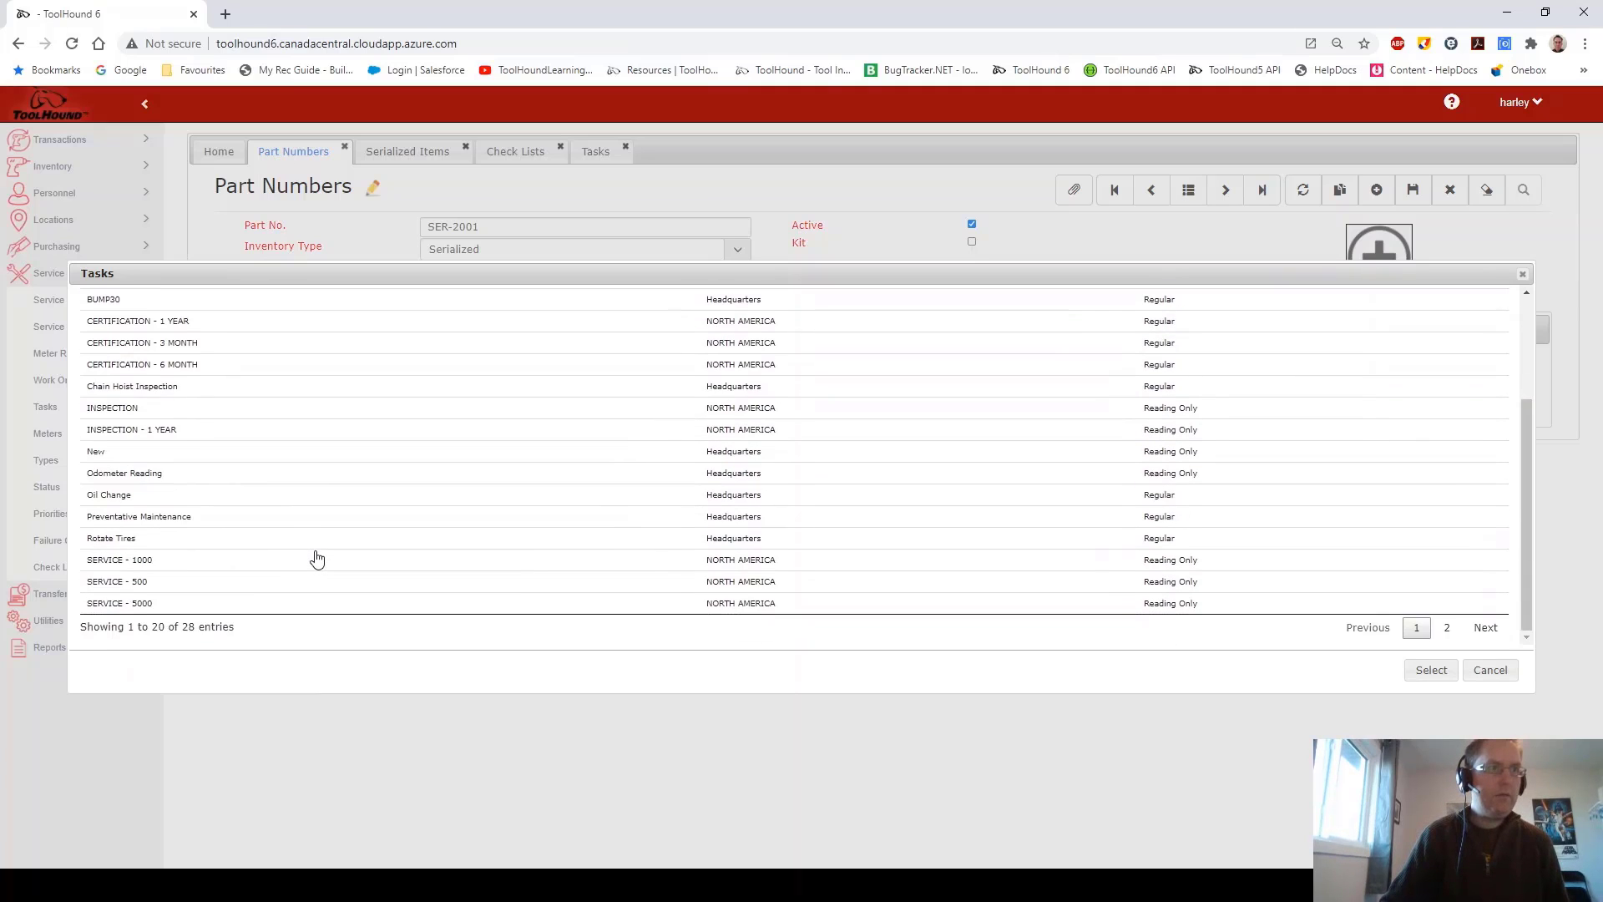
click(1485, 628)
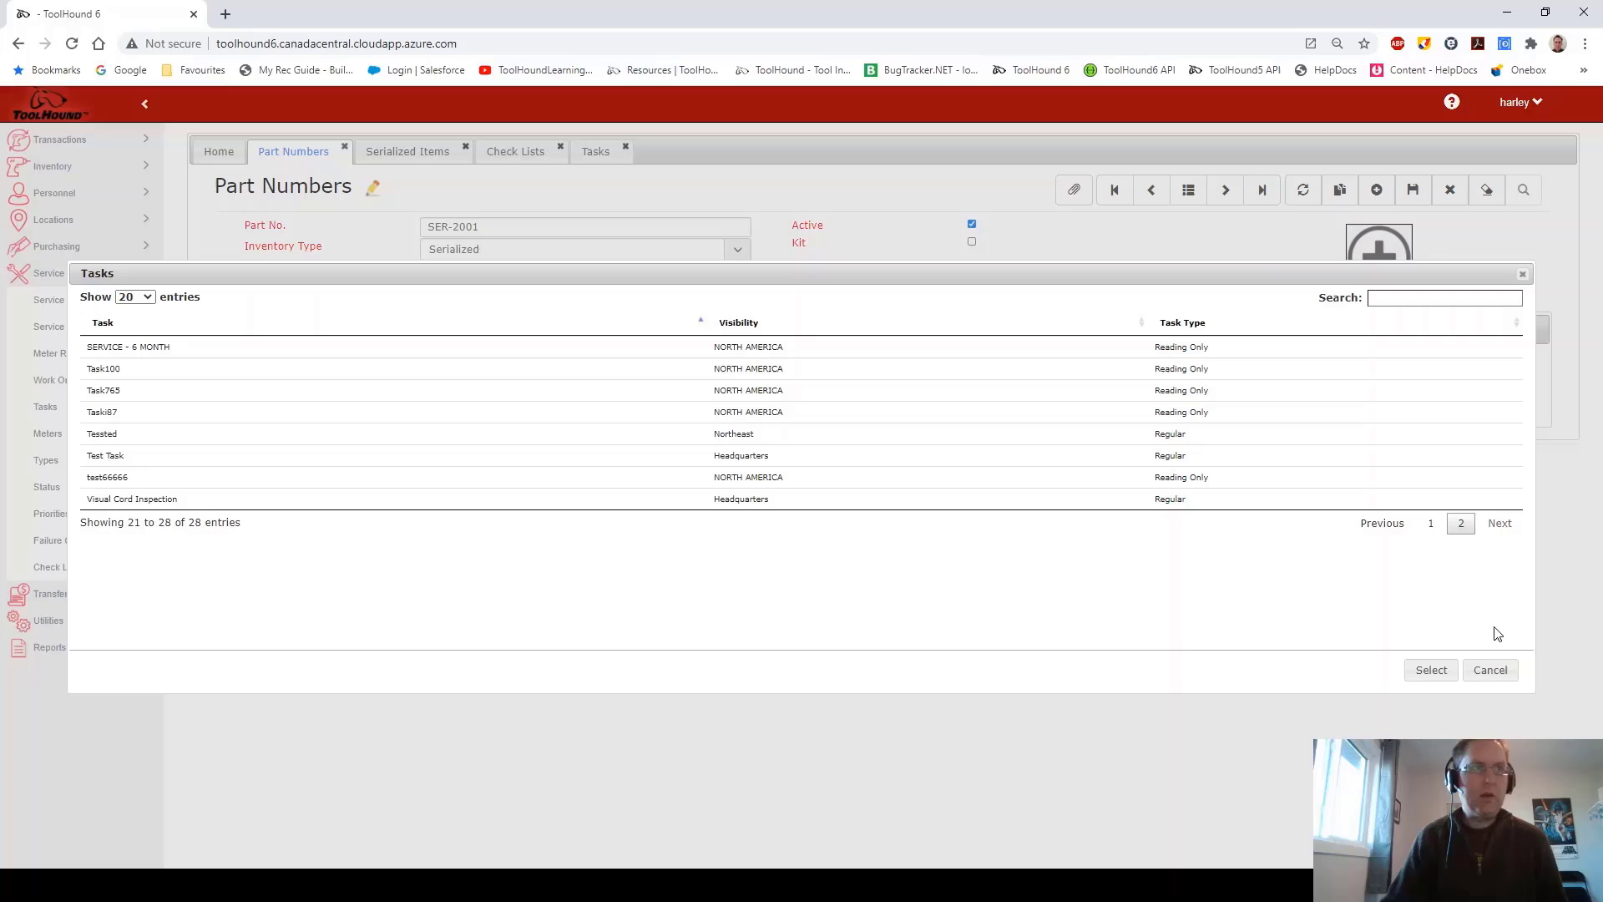
click(111, 392)
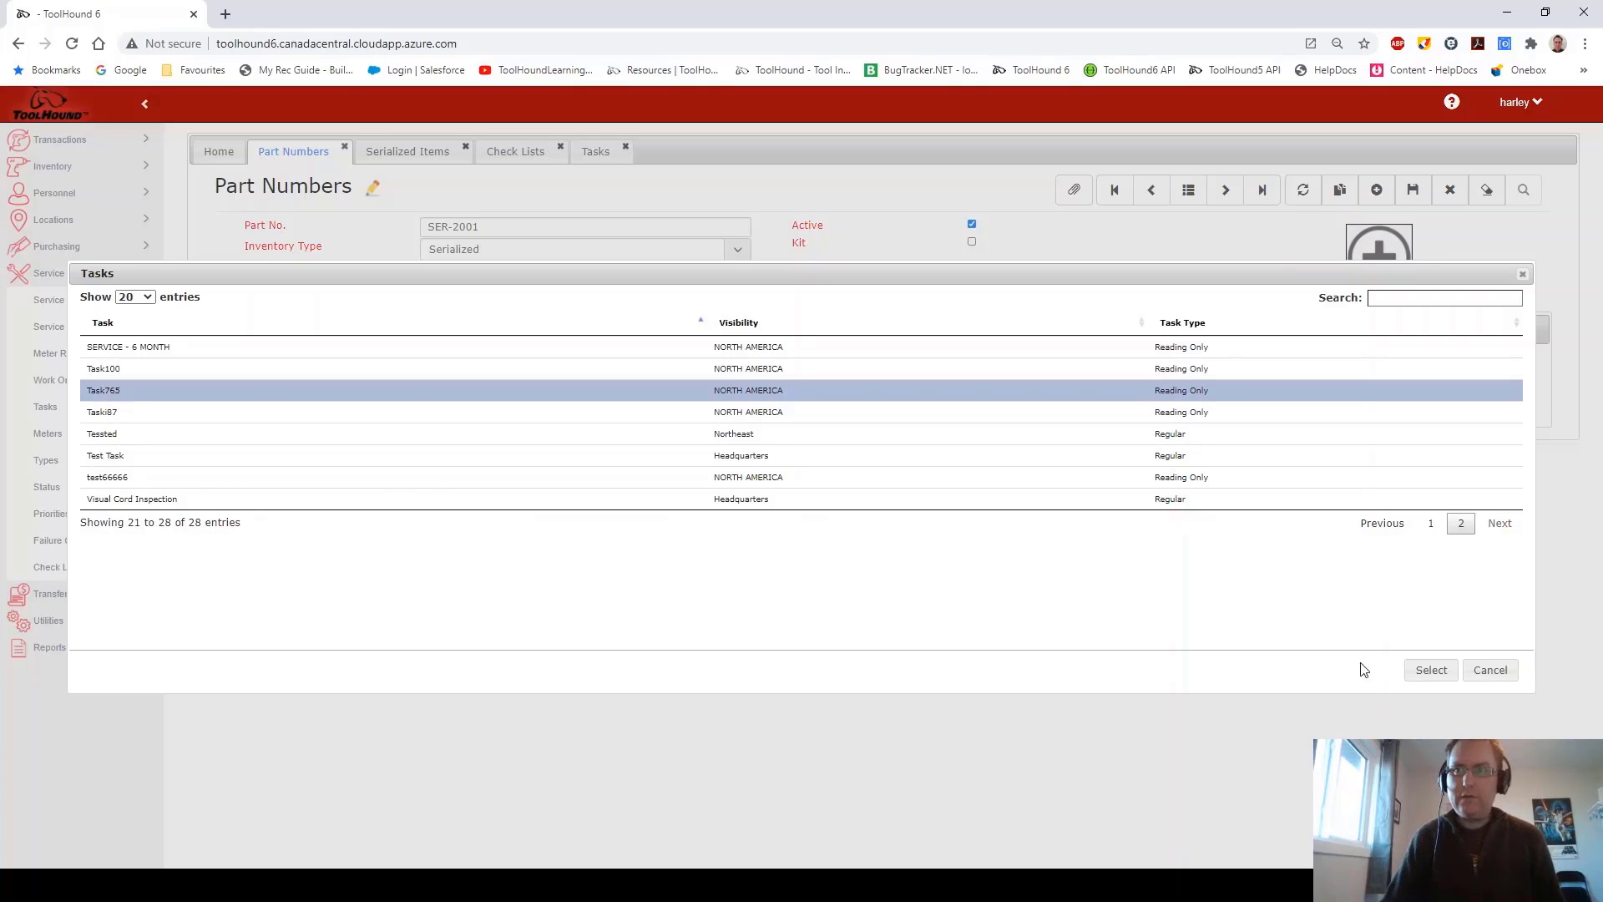
click(1431, 671)
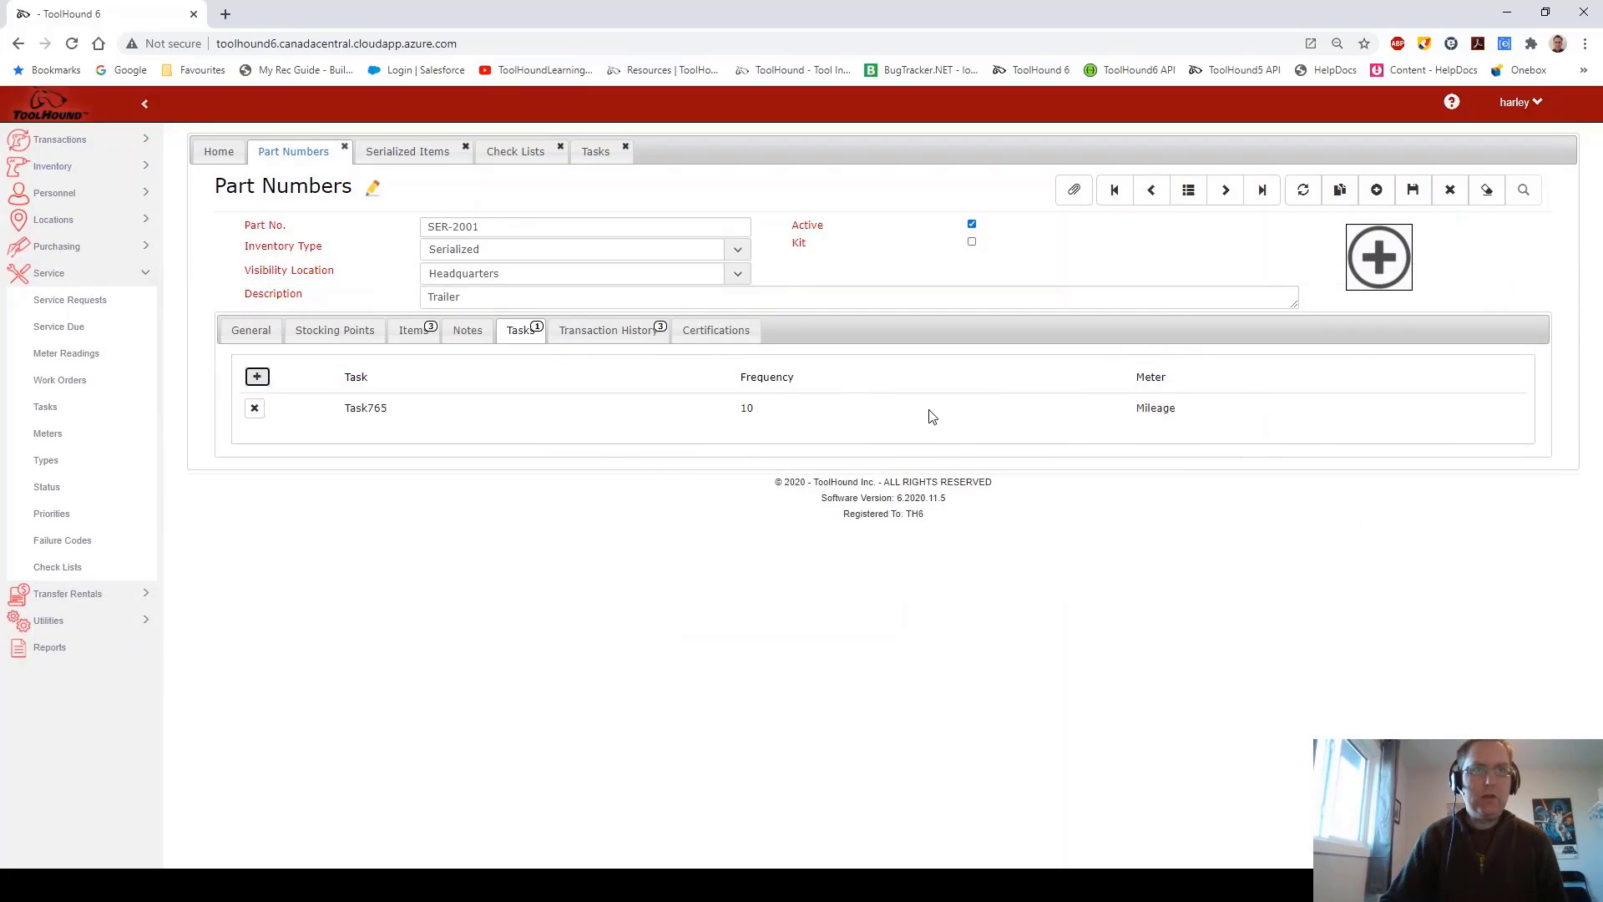
click(1413, 192)
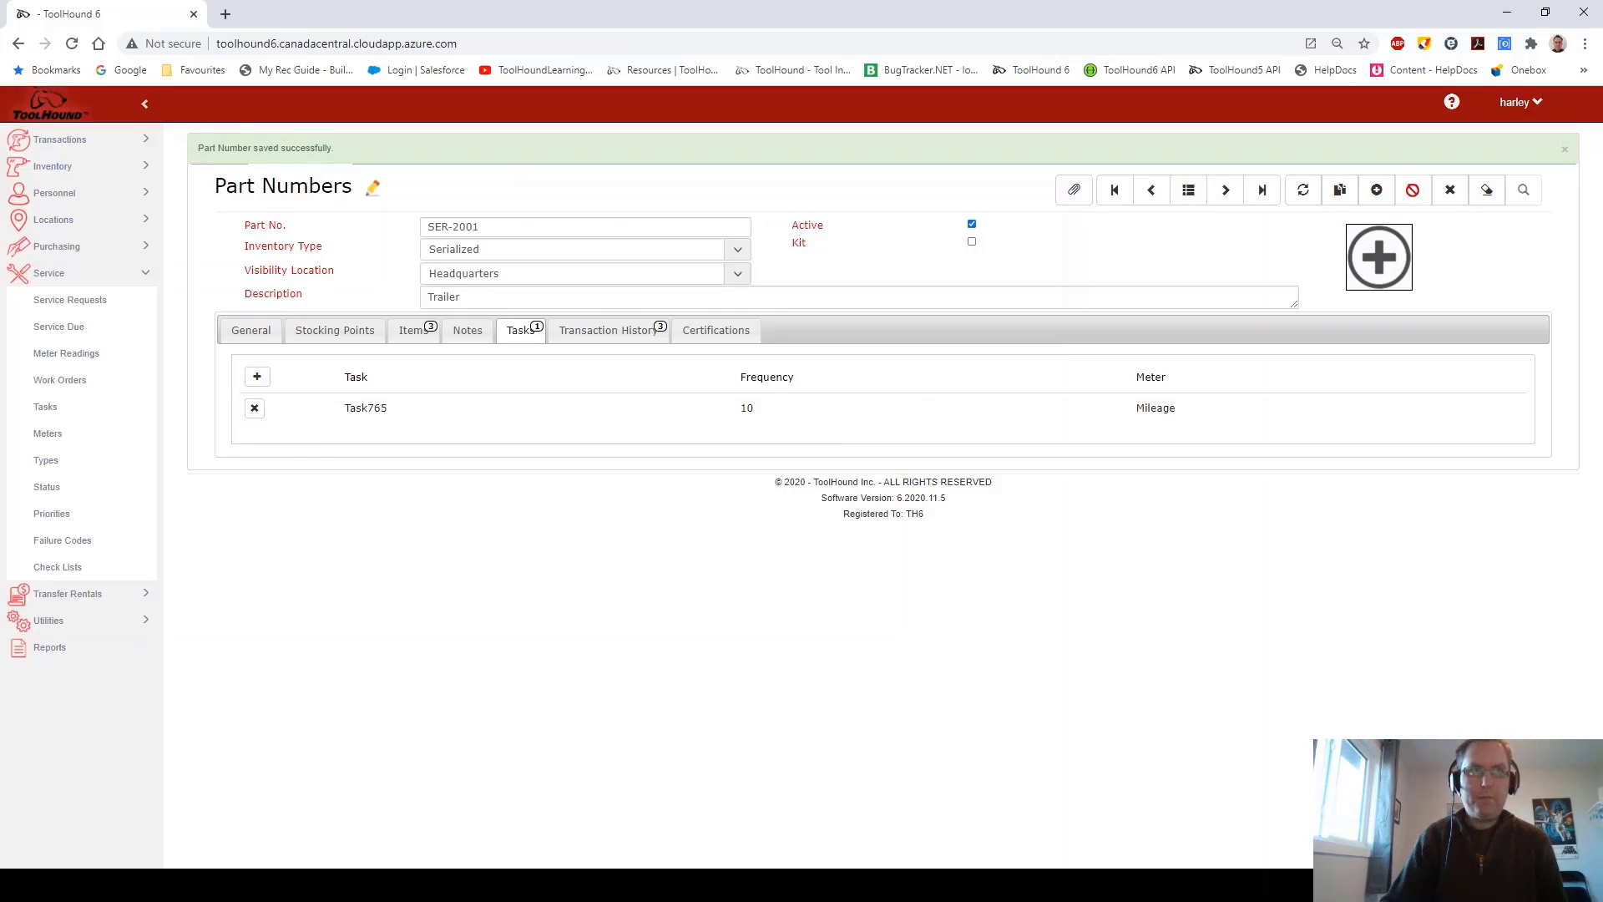
click(1565, 151)
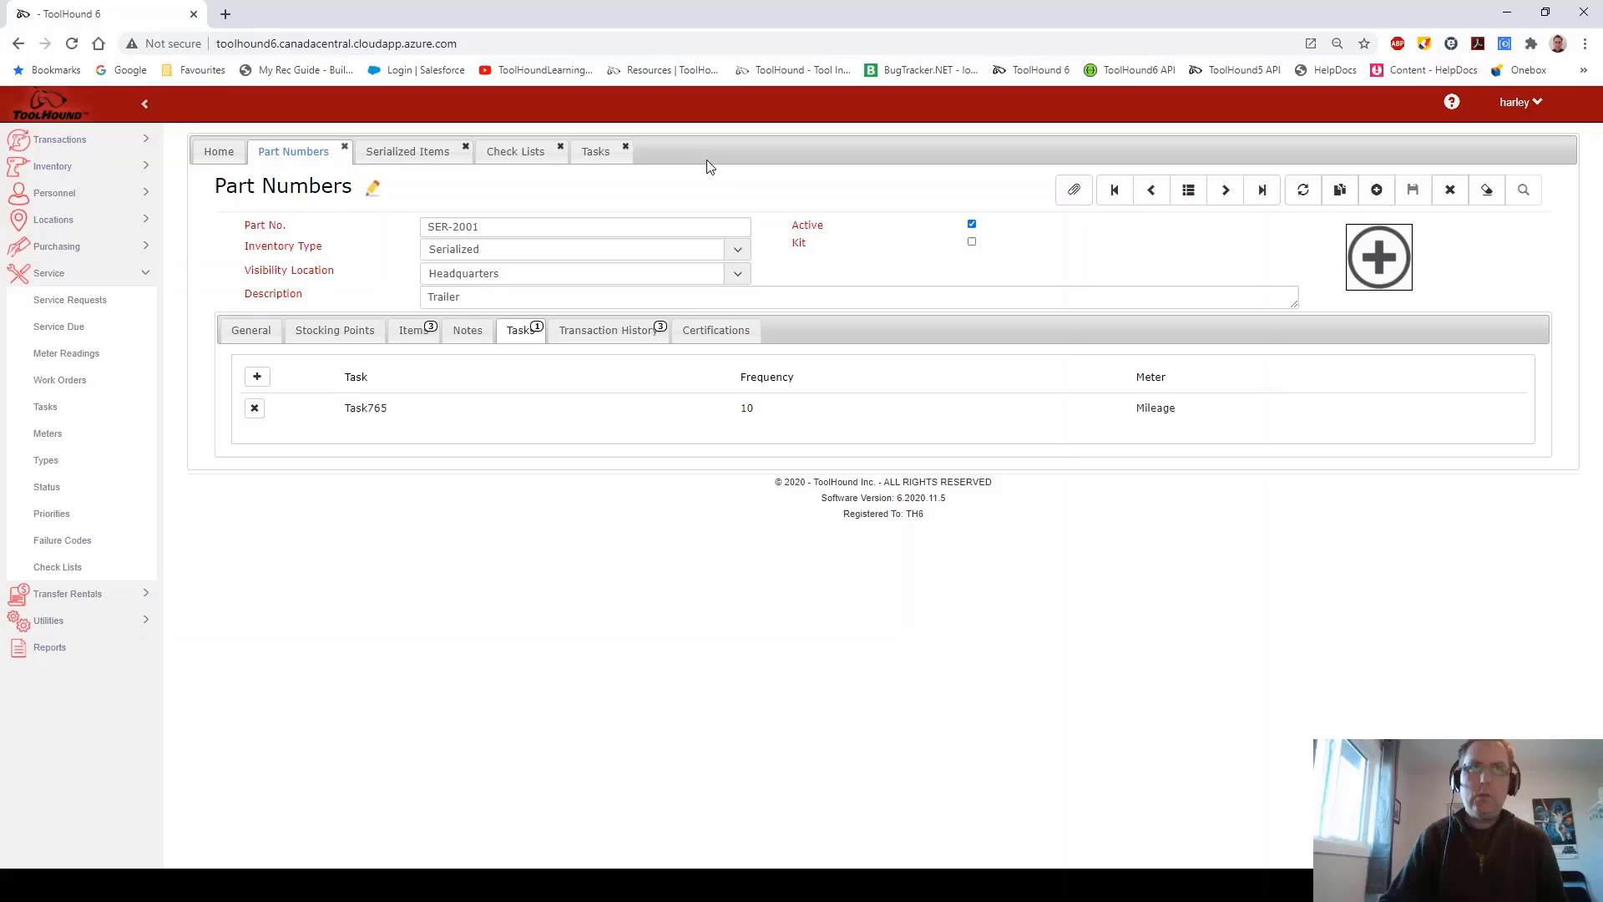
Step: Refresh the serialized item's record to check its service requirements for the task assigned to its part number
click(403, 157)
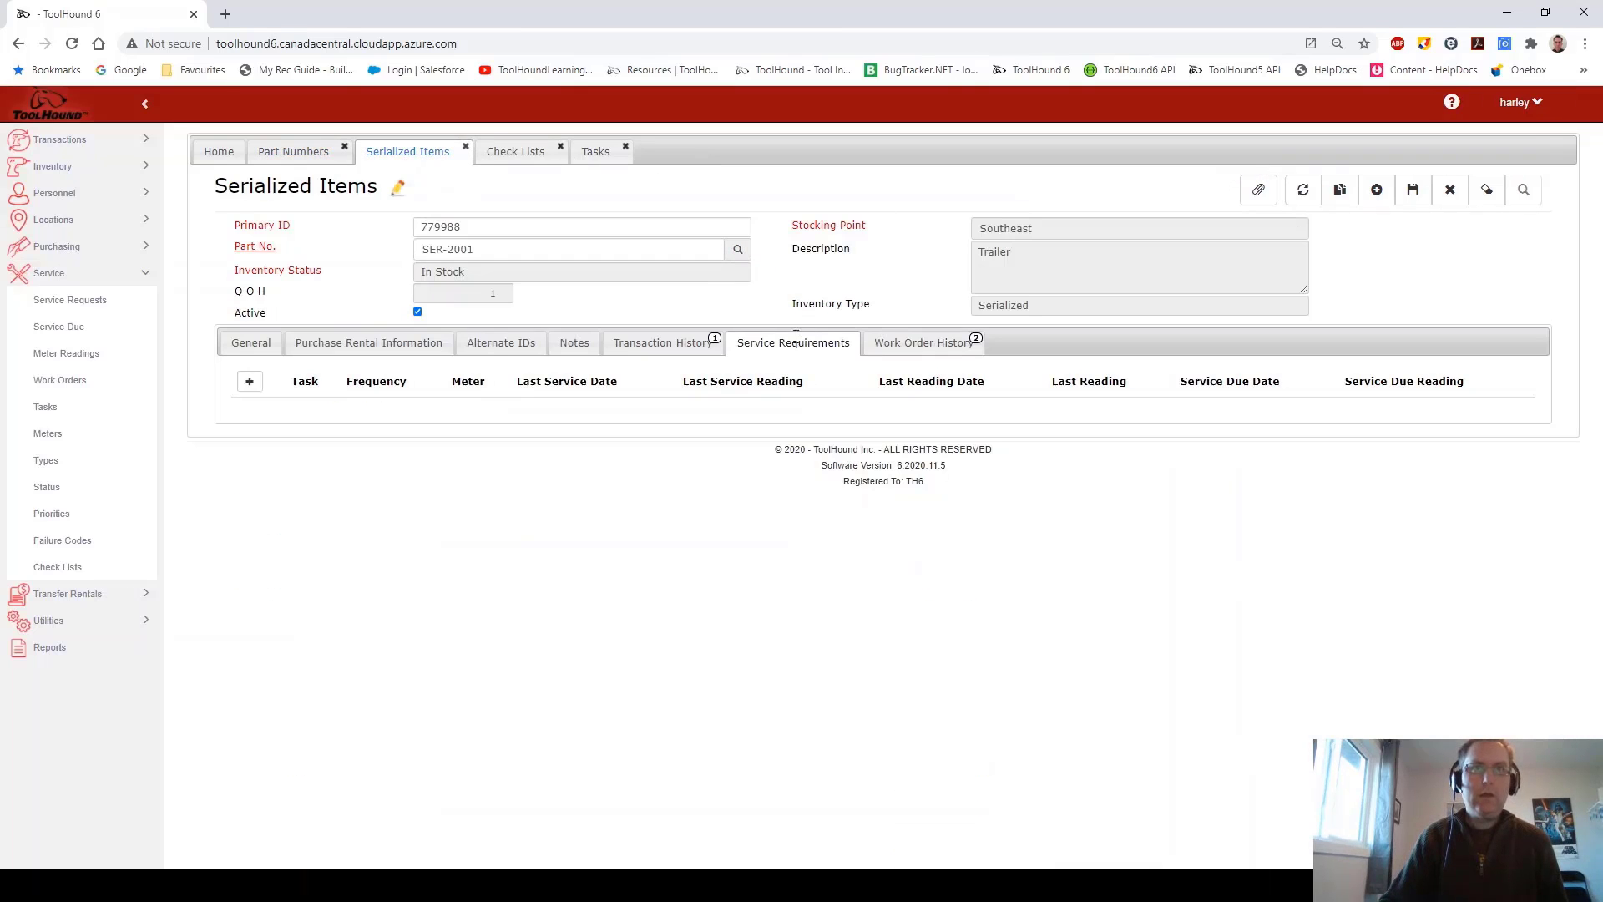
click(1305, 193)
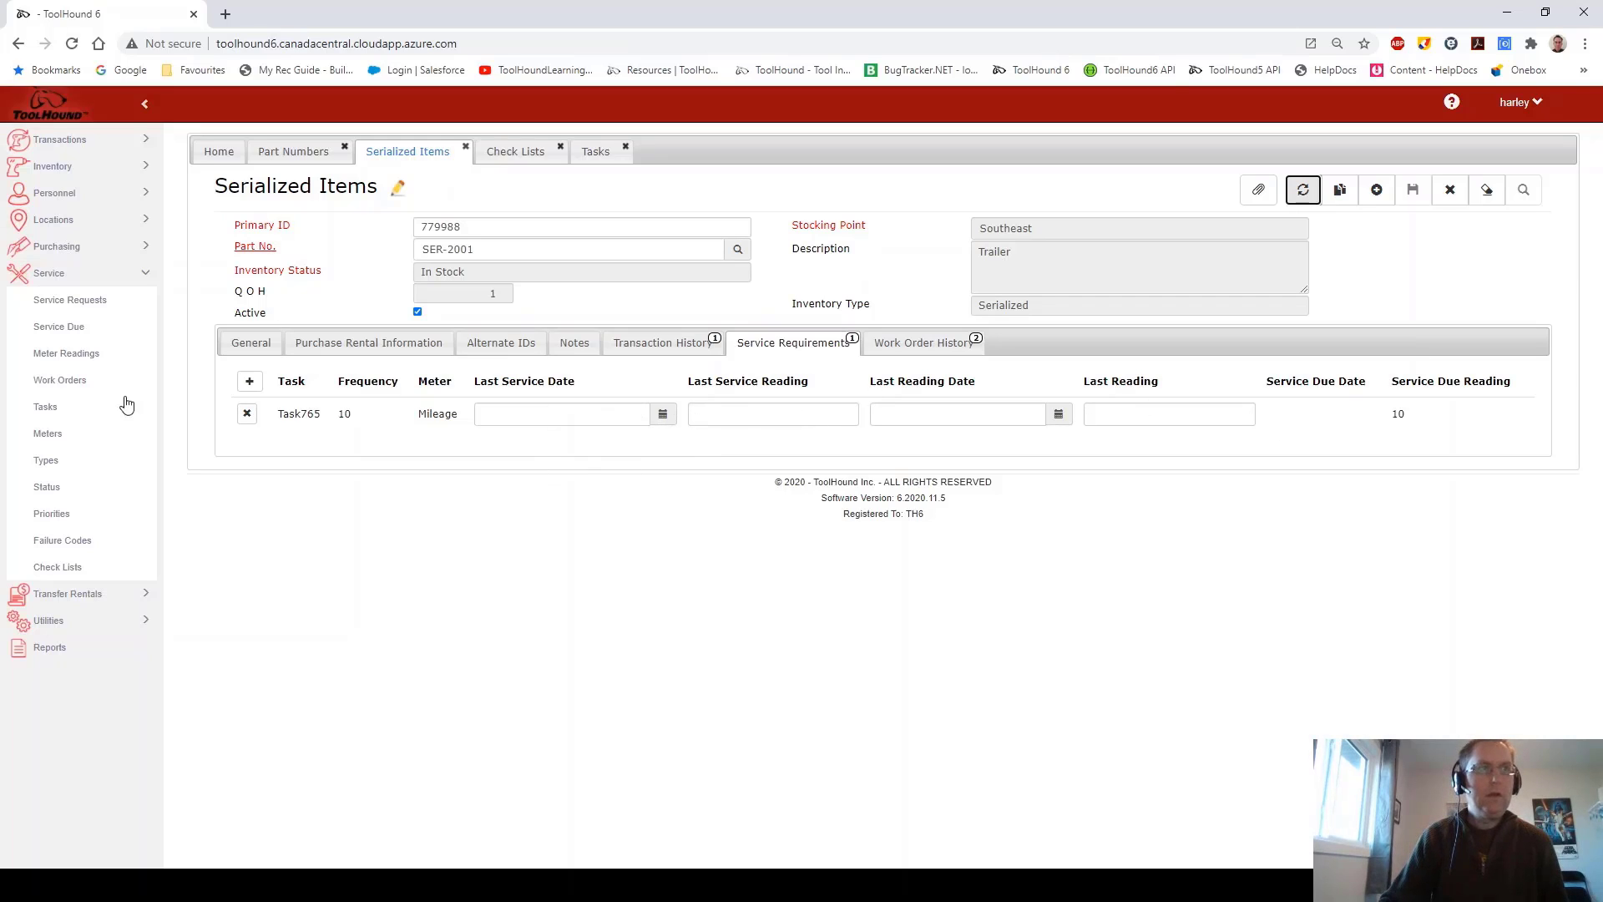
Step: Create a new work order using the current date and time, with location Southeast and item ID 779988
click(62, 384)
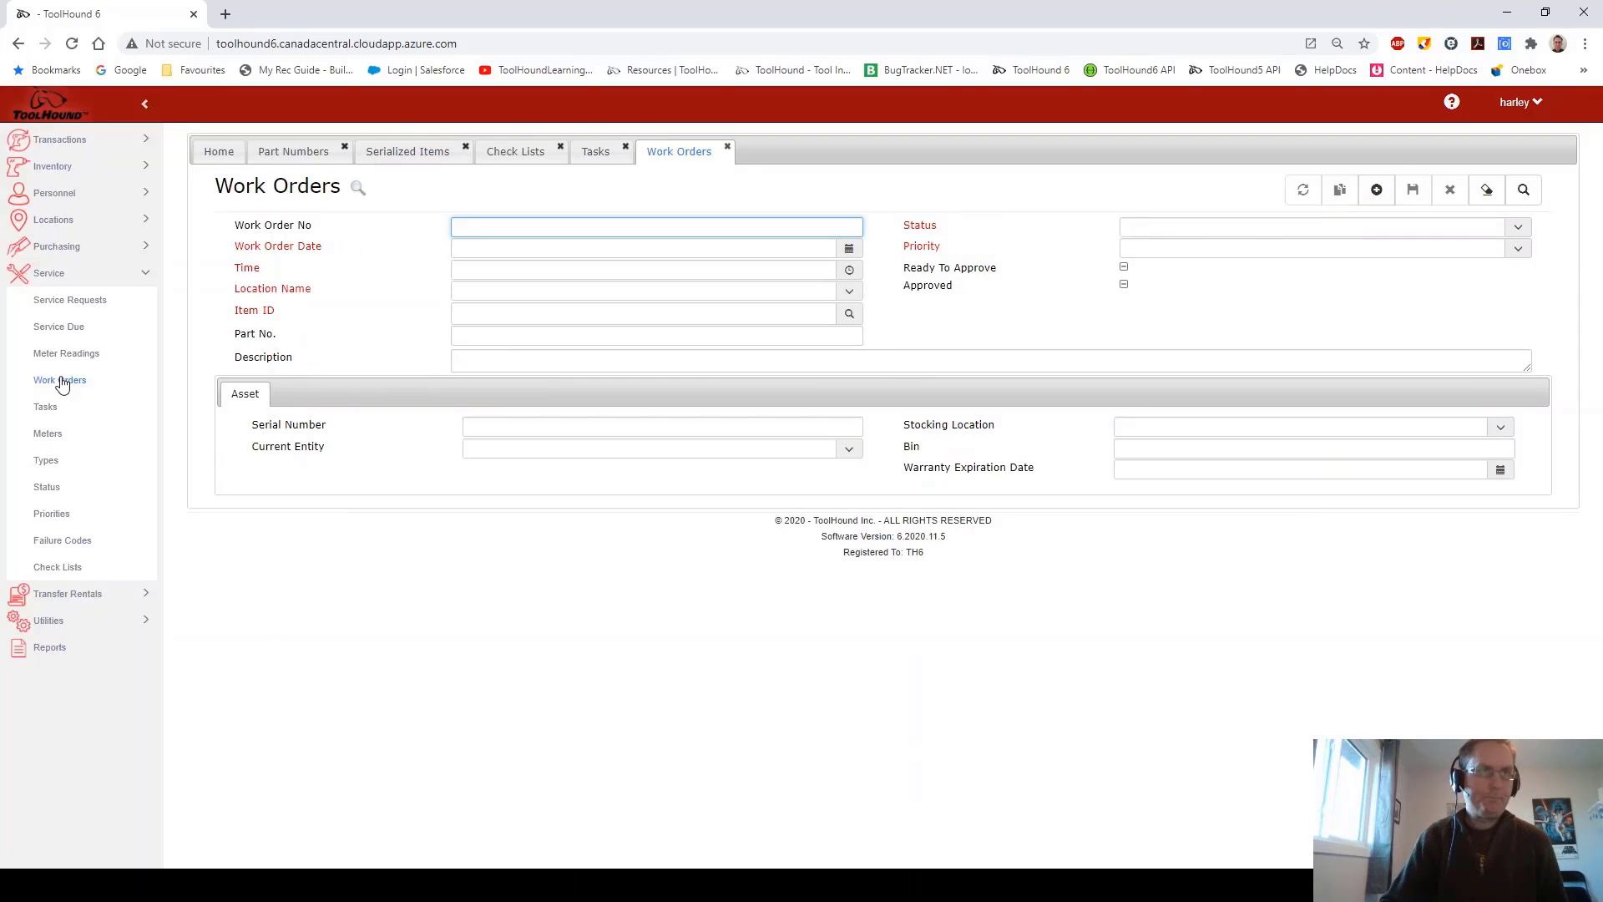
click(1377, 191)
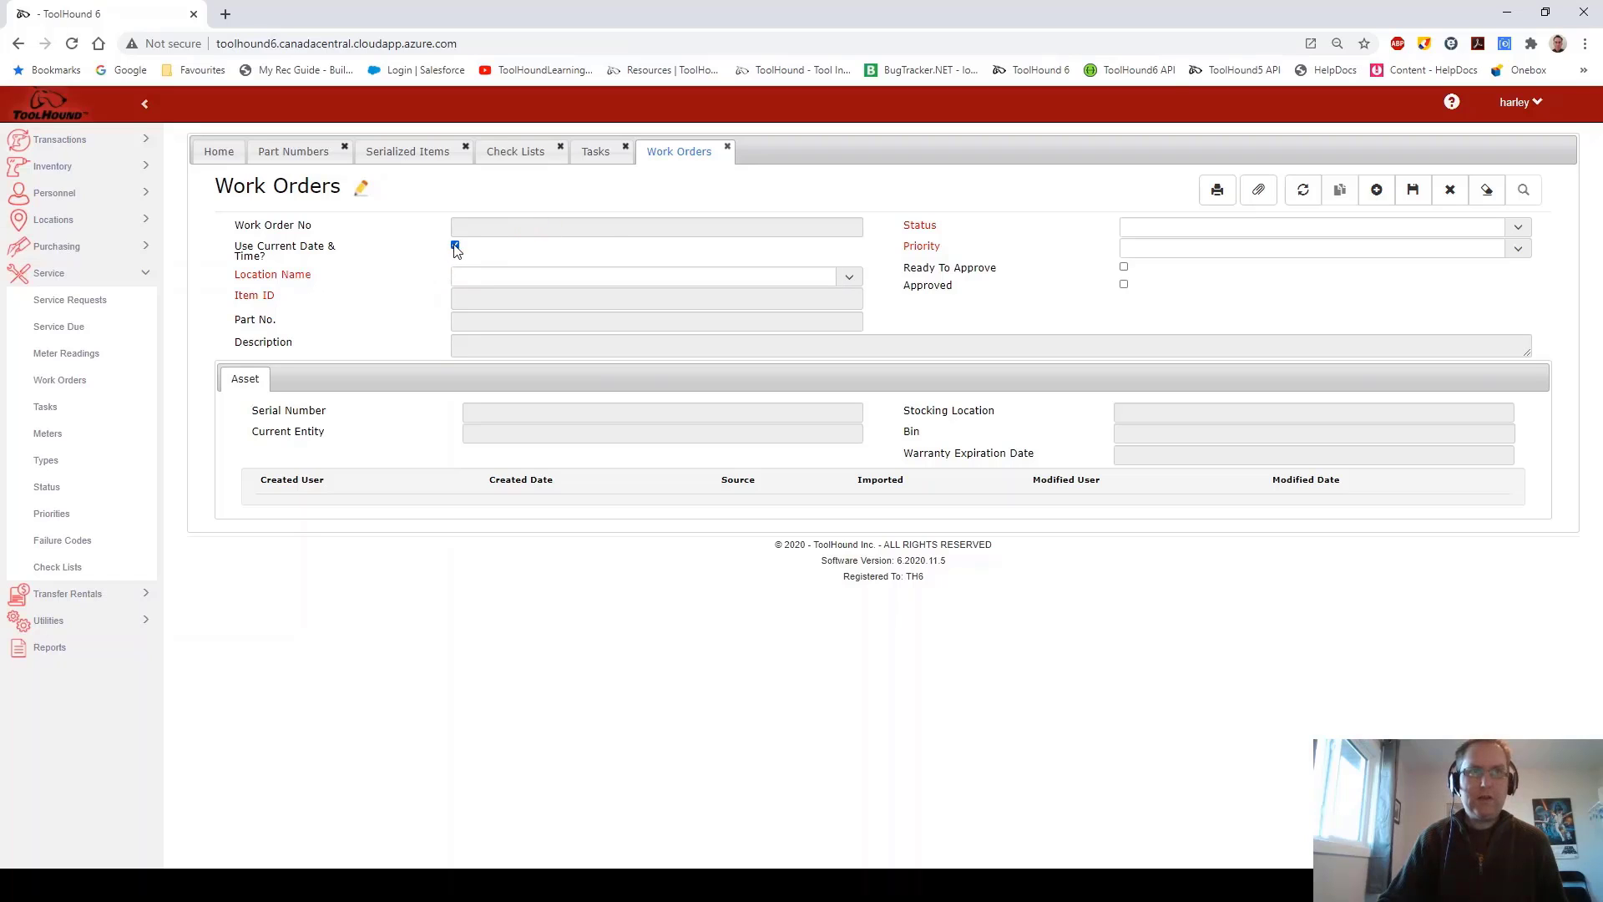
click(455, 246)
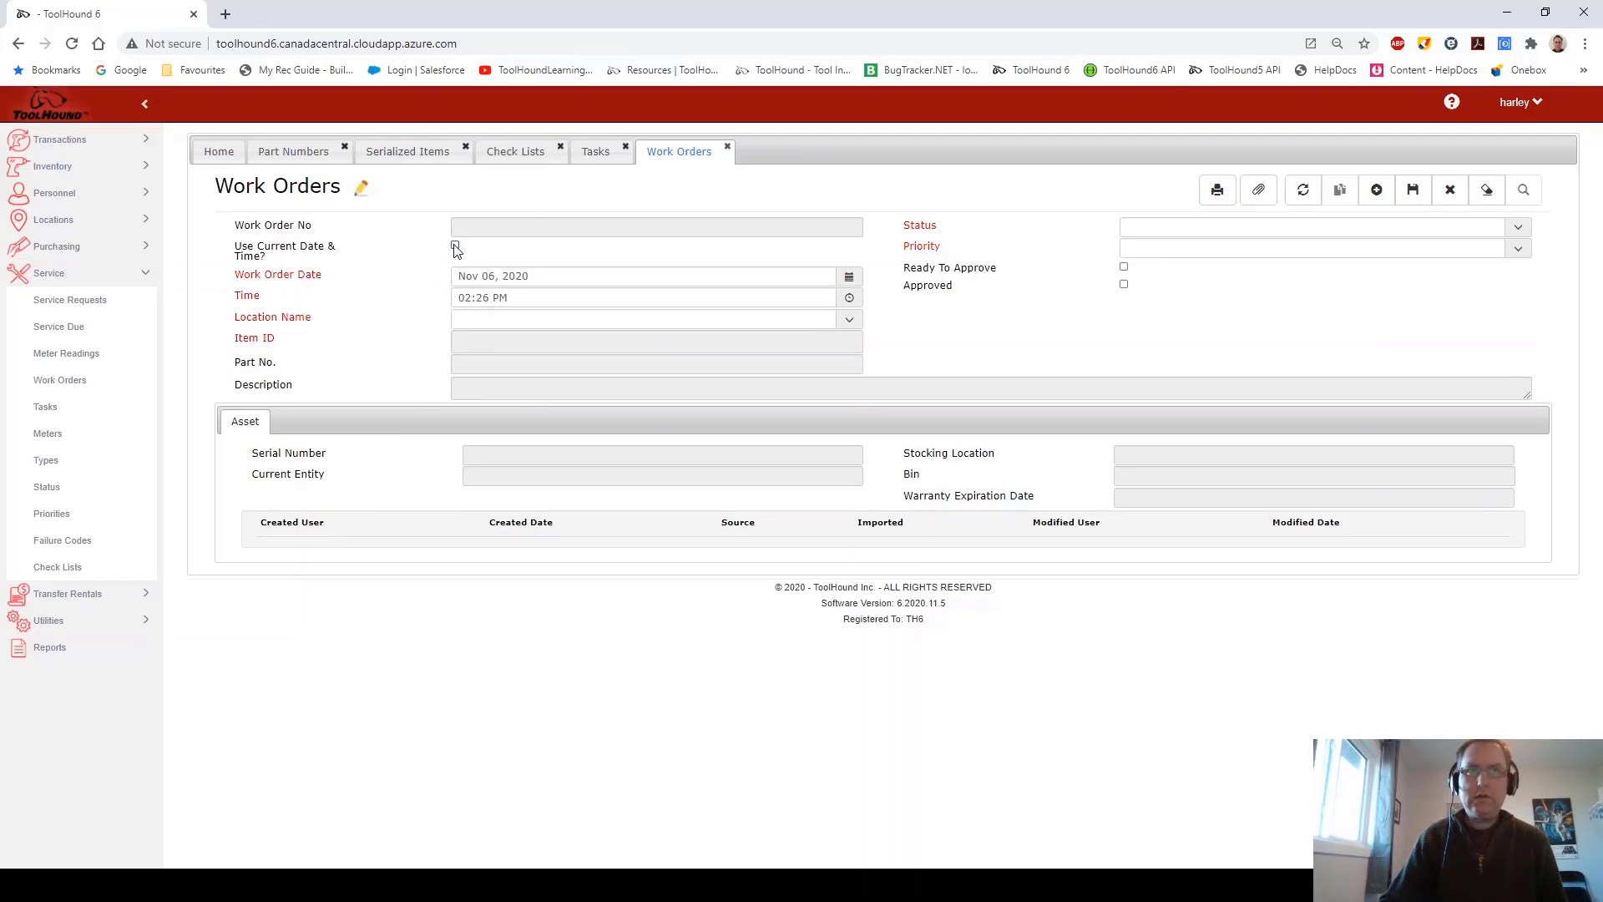
click(455, 246)
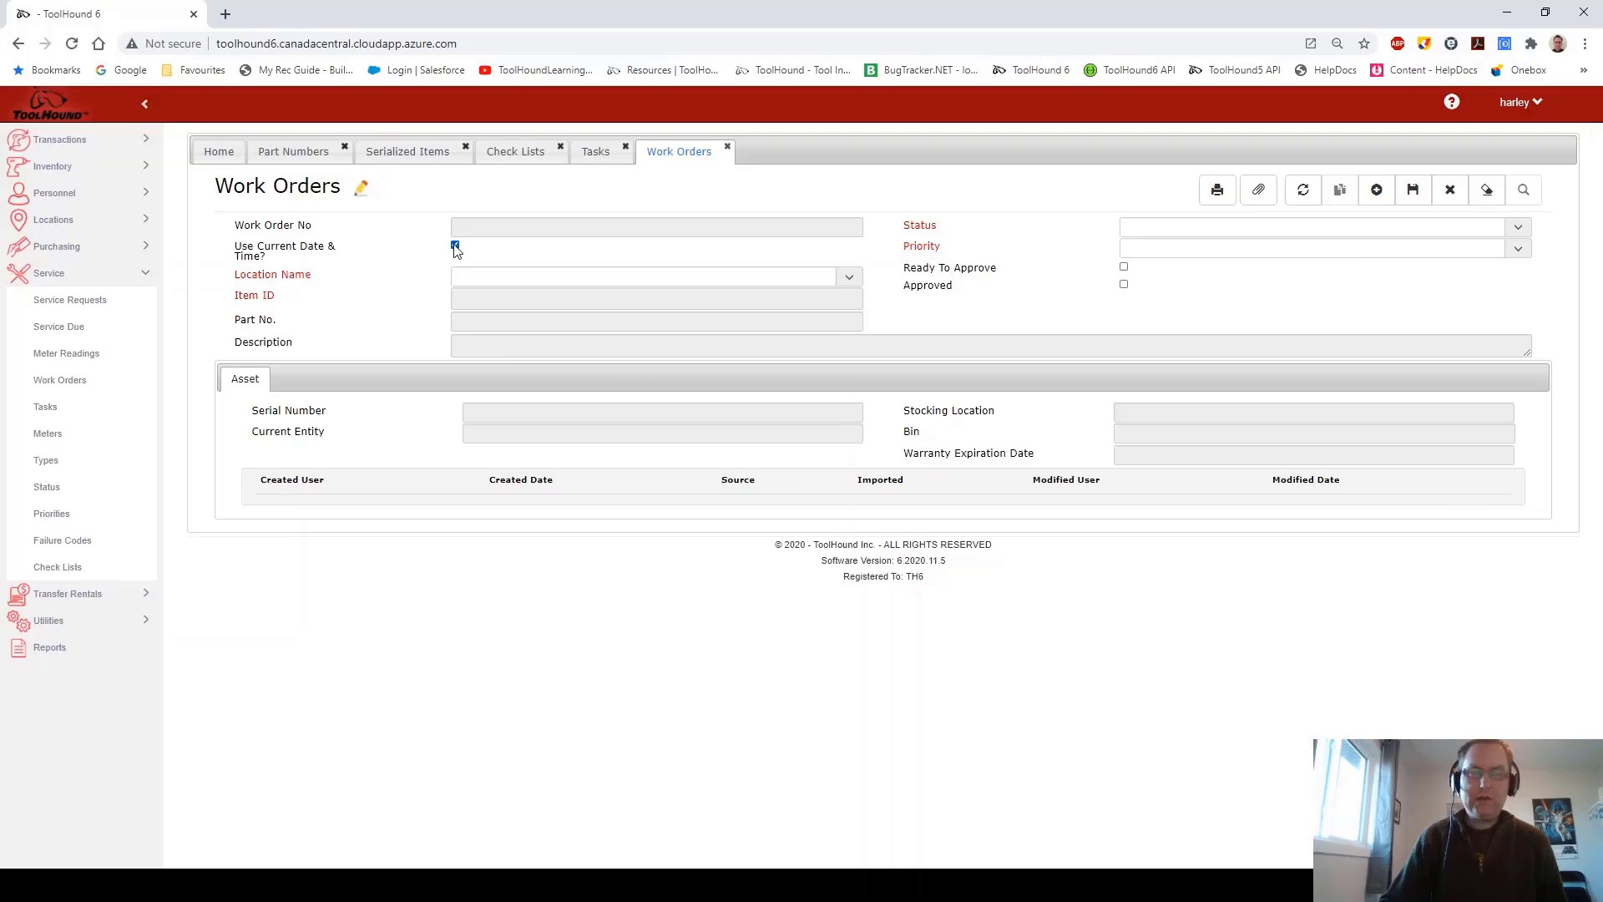
click(850, 278)
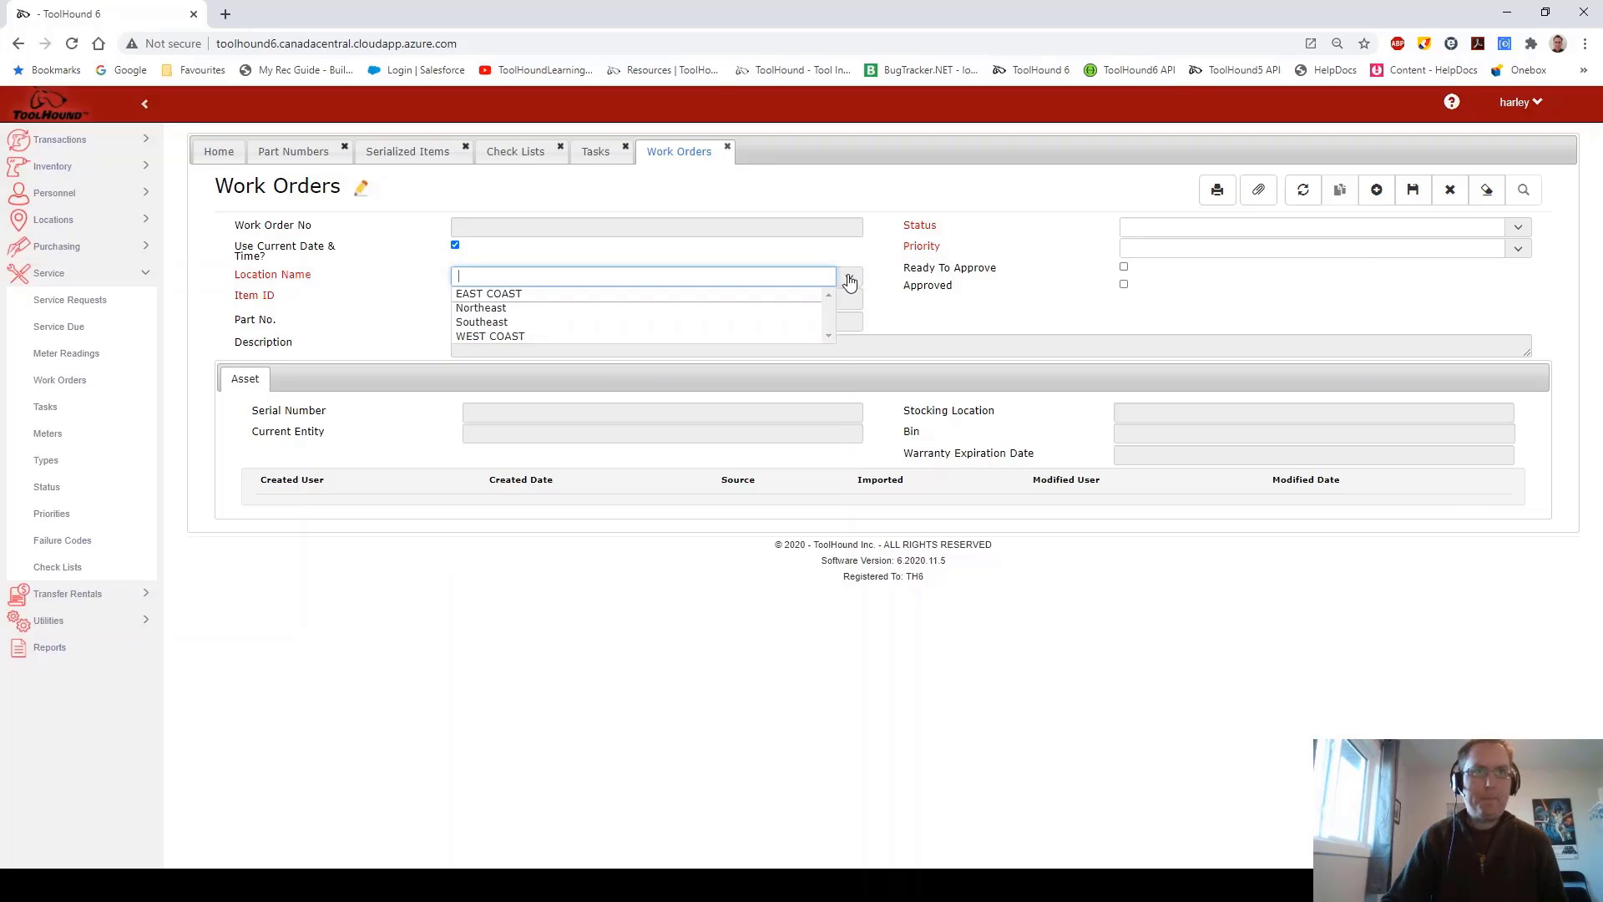
click(667, 324)
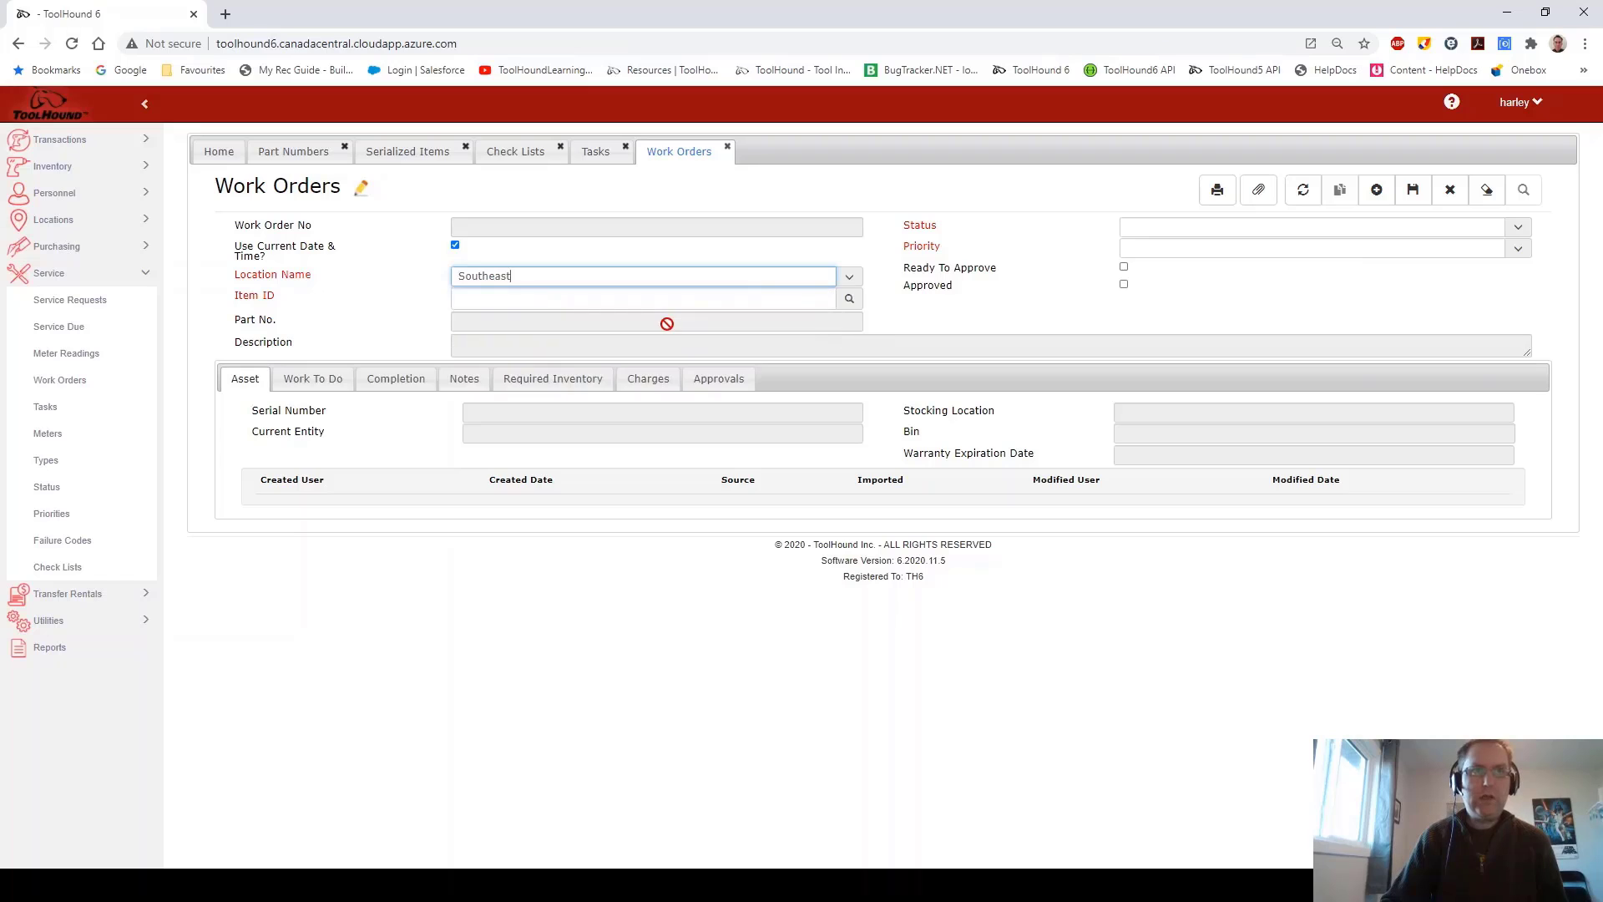
click(755, 300)
text(779988)
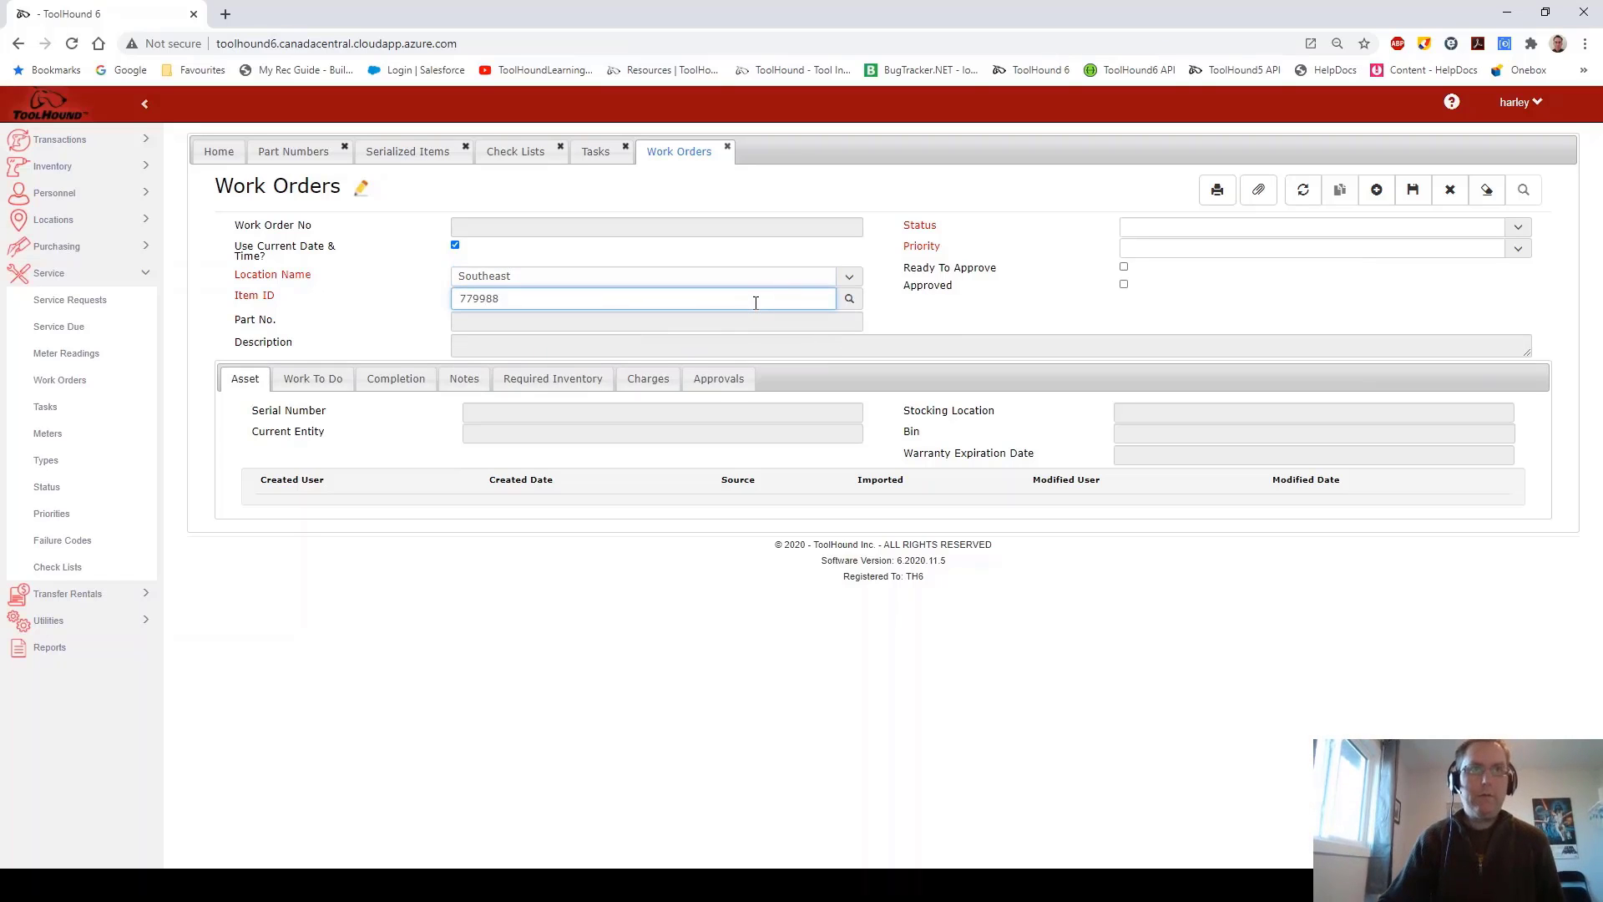
key(Tab)
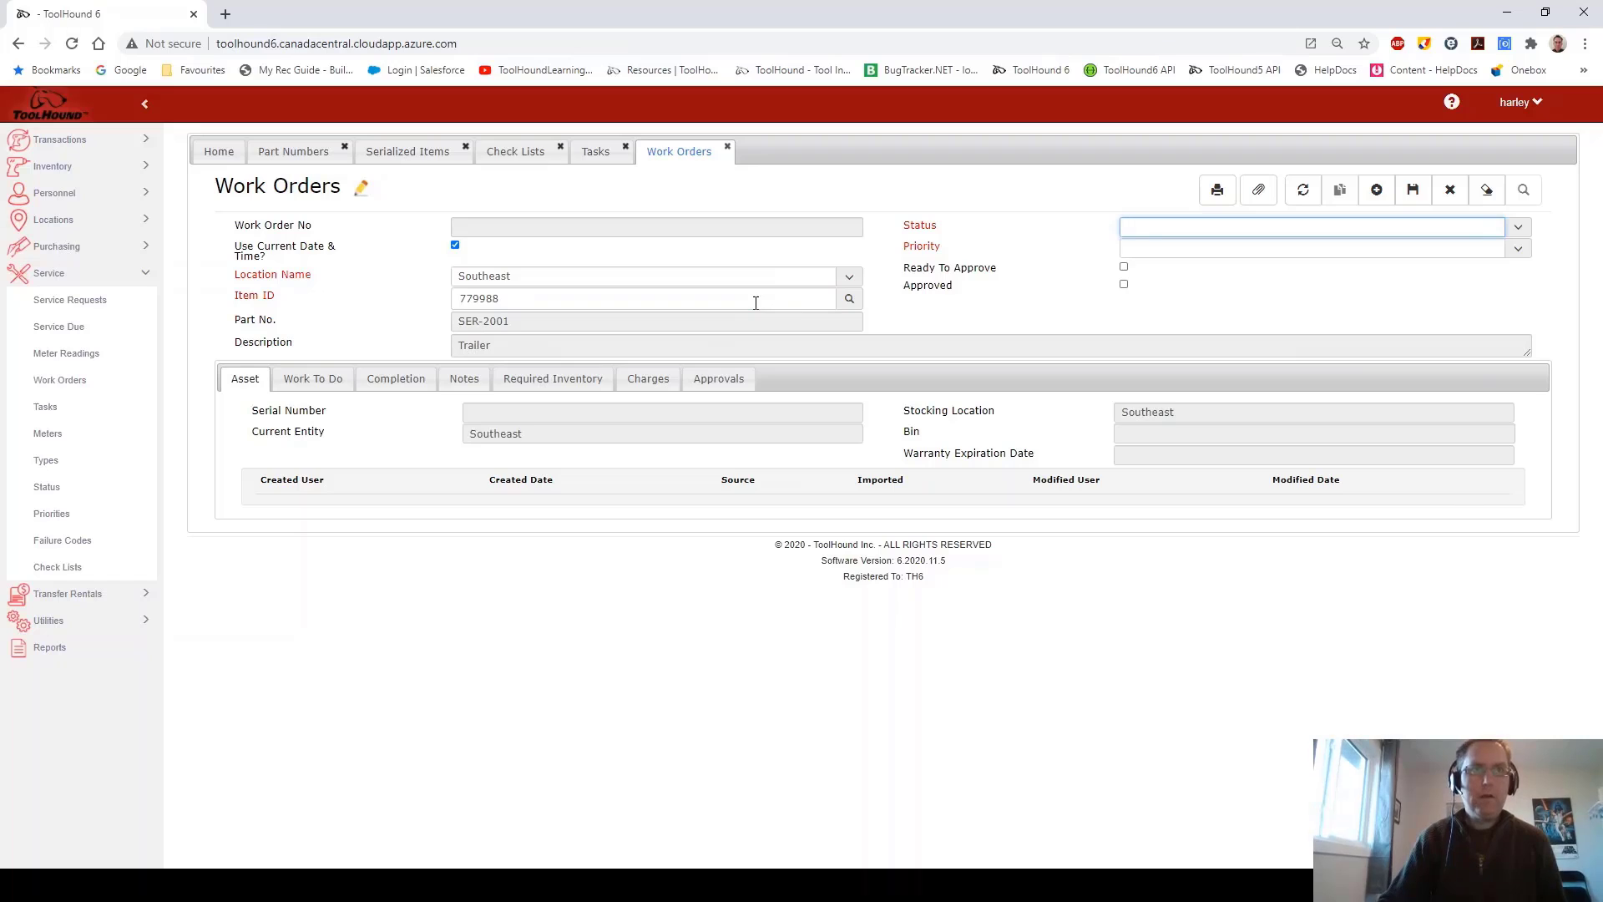
Step: Set the new work order's status to Requested and its priority to Low
click(1519, 232)
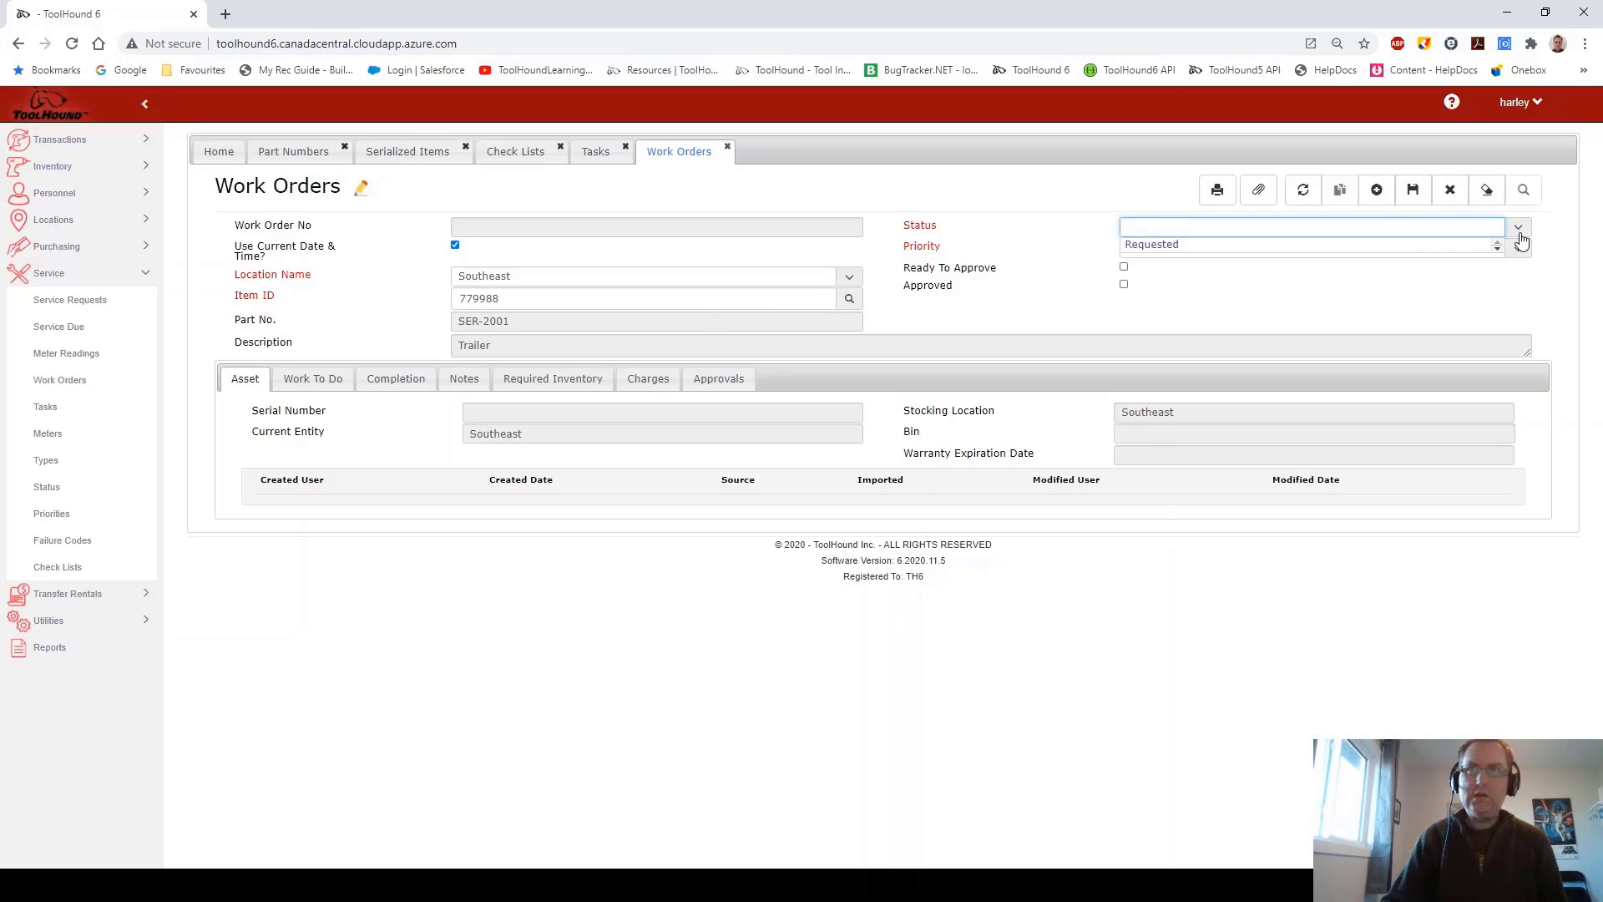
click(1372, 247)
click(1521, 253)
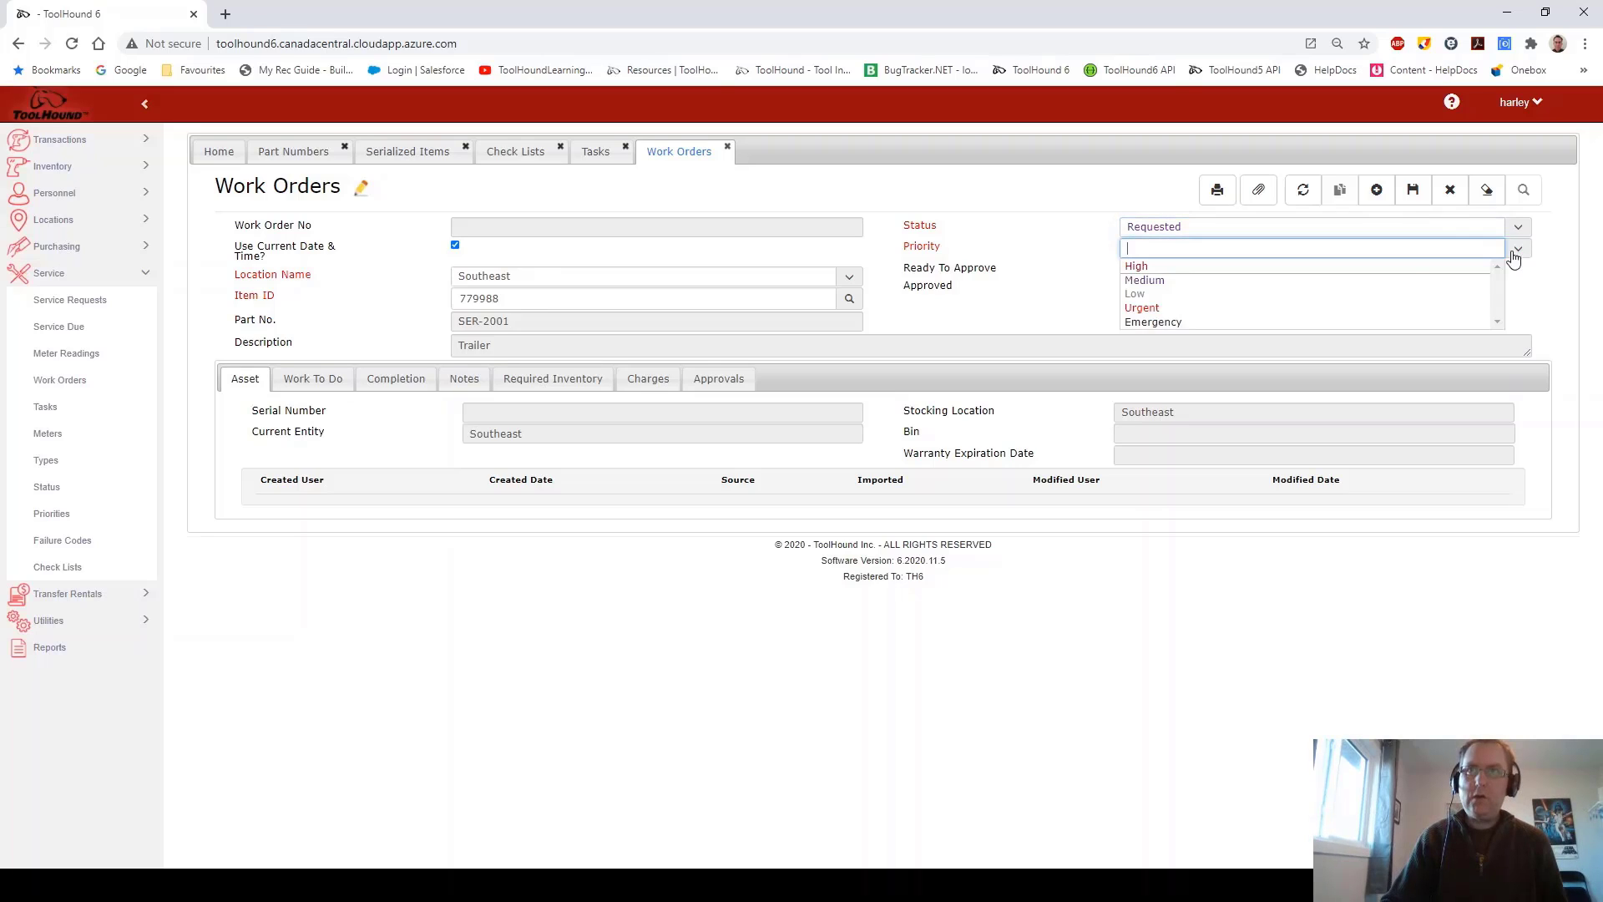
click(1351, 302)
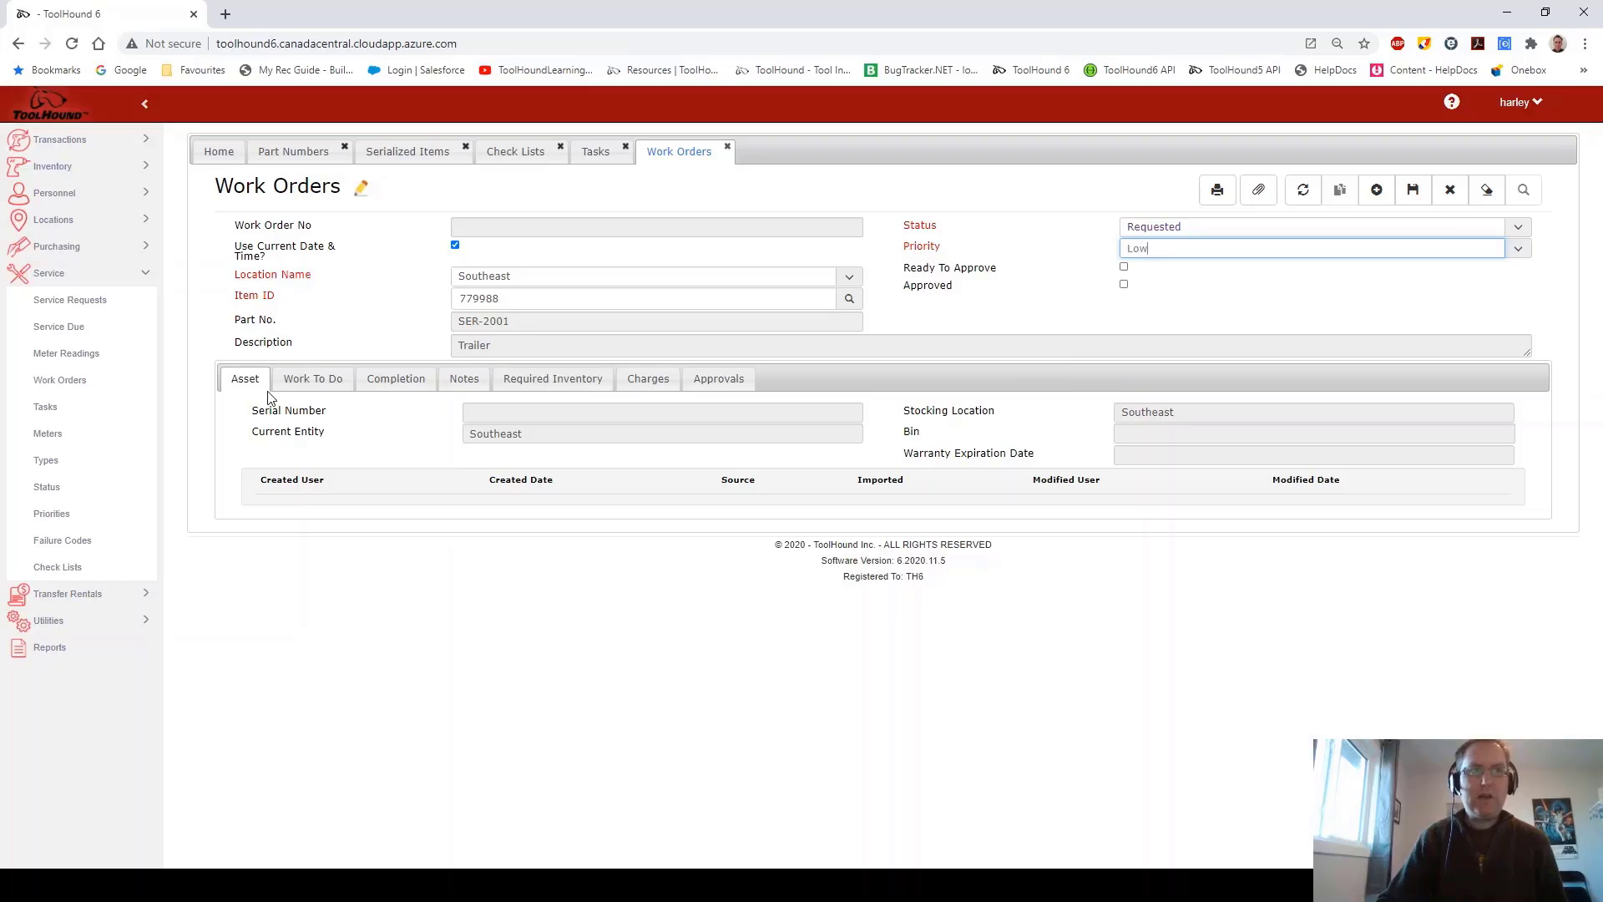
Step: Assign Task765 as the work to do on the work order and save it
click(331, 379)
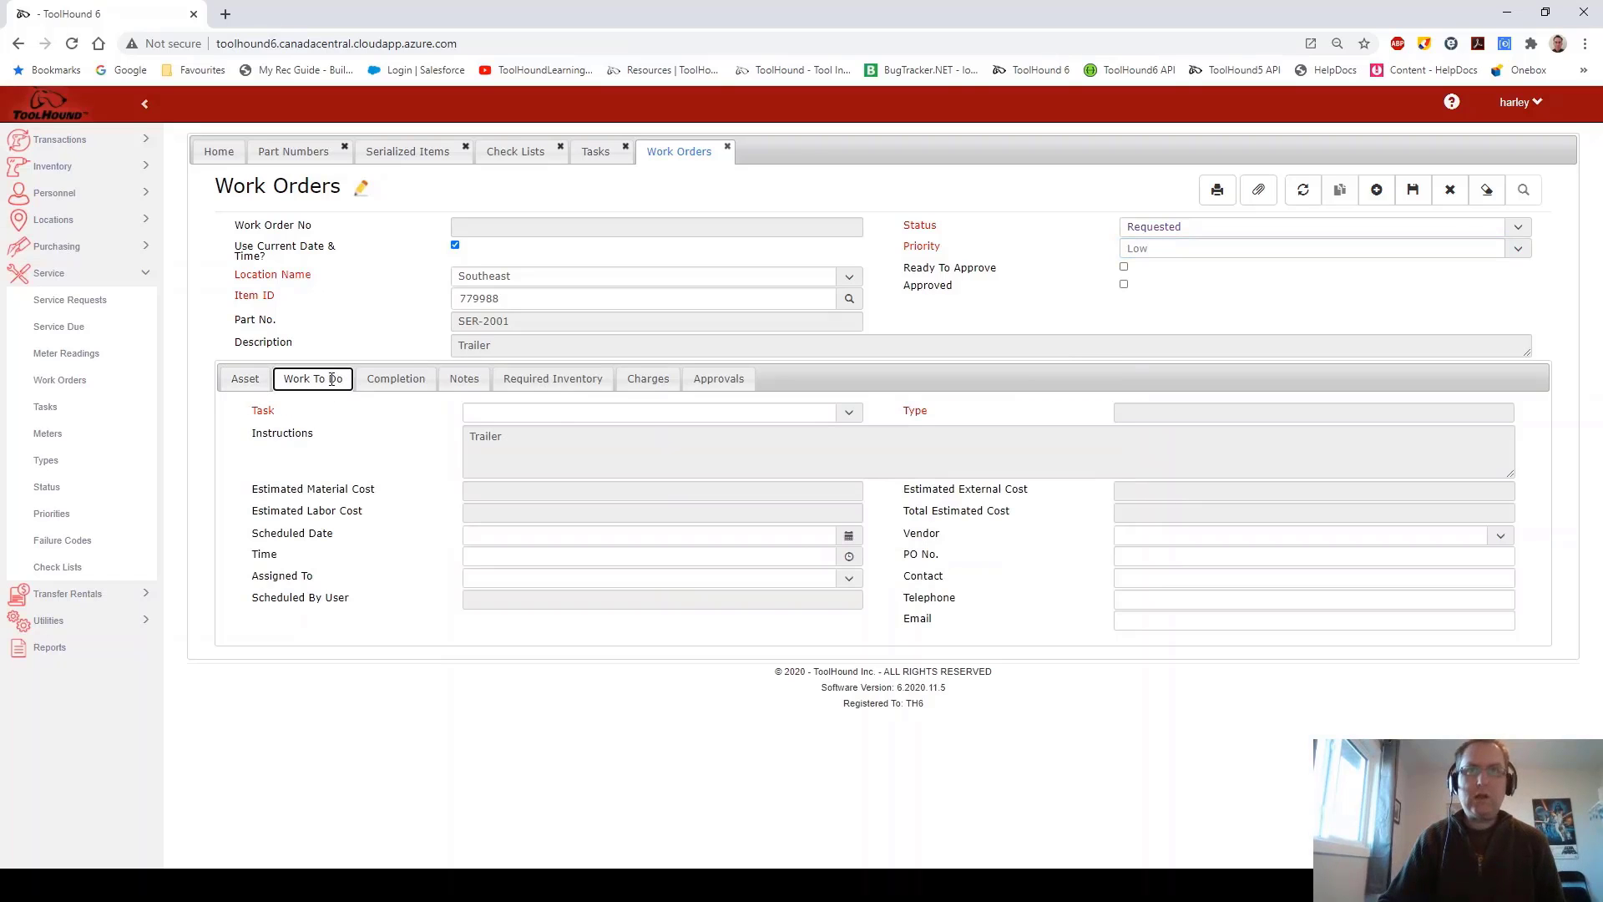
click(847, 417)
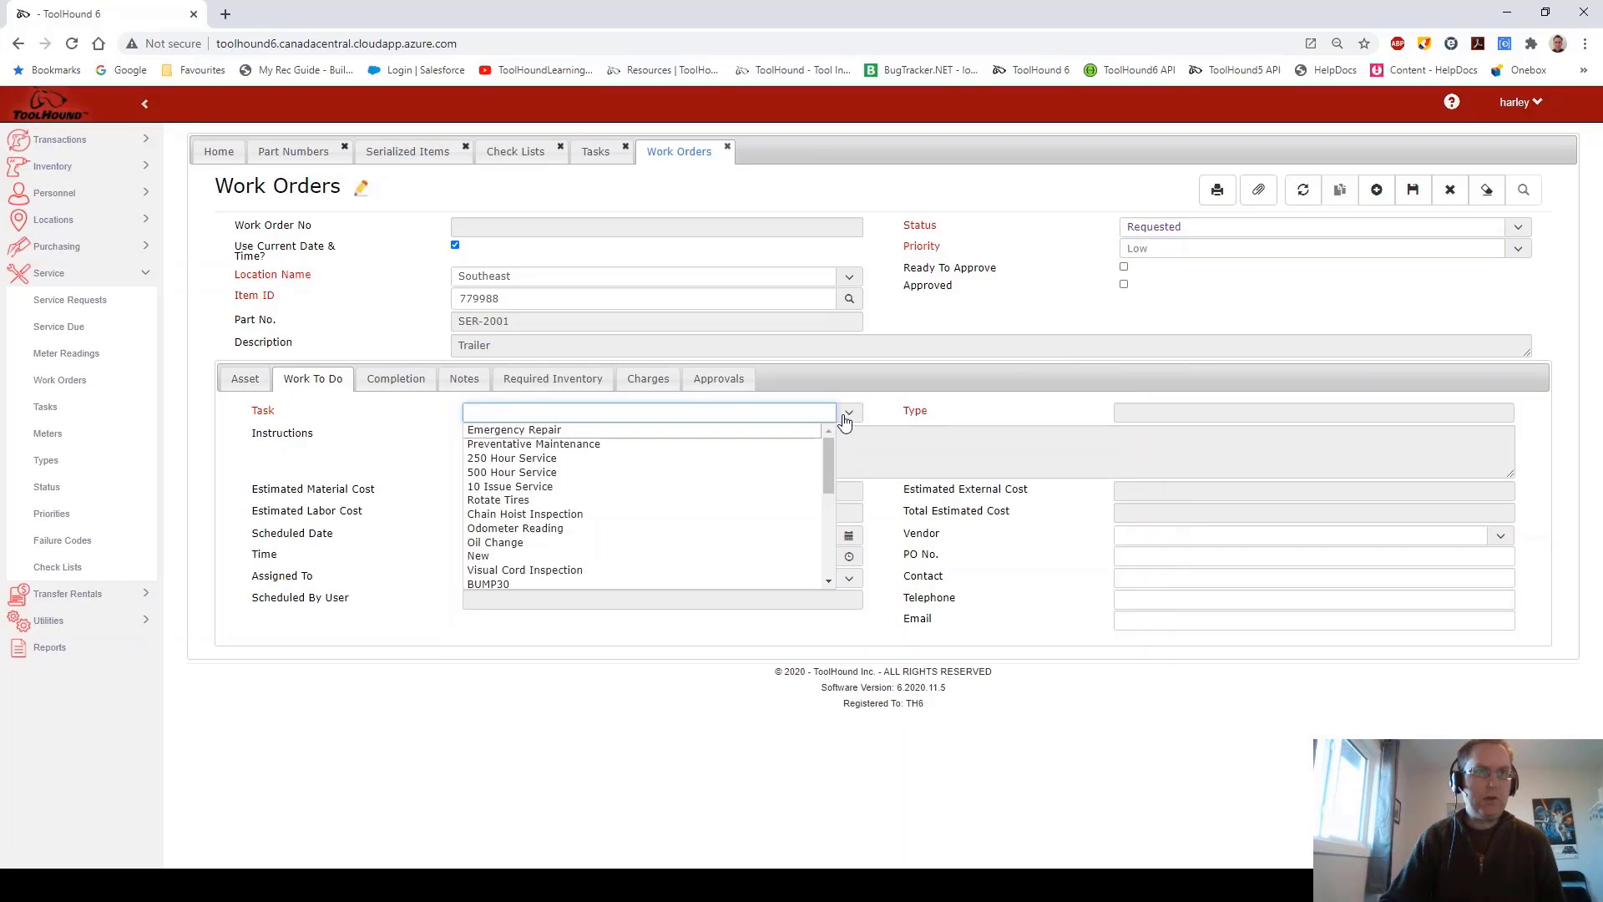
scroll(694, 454, down, 4)
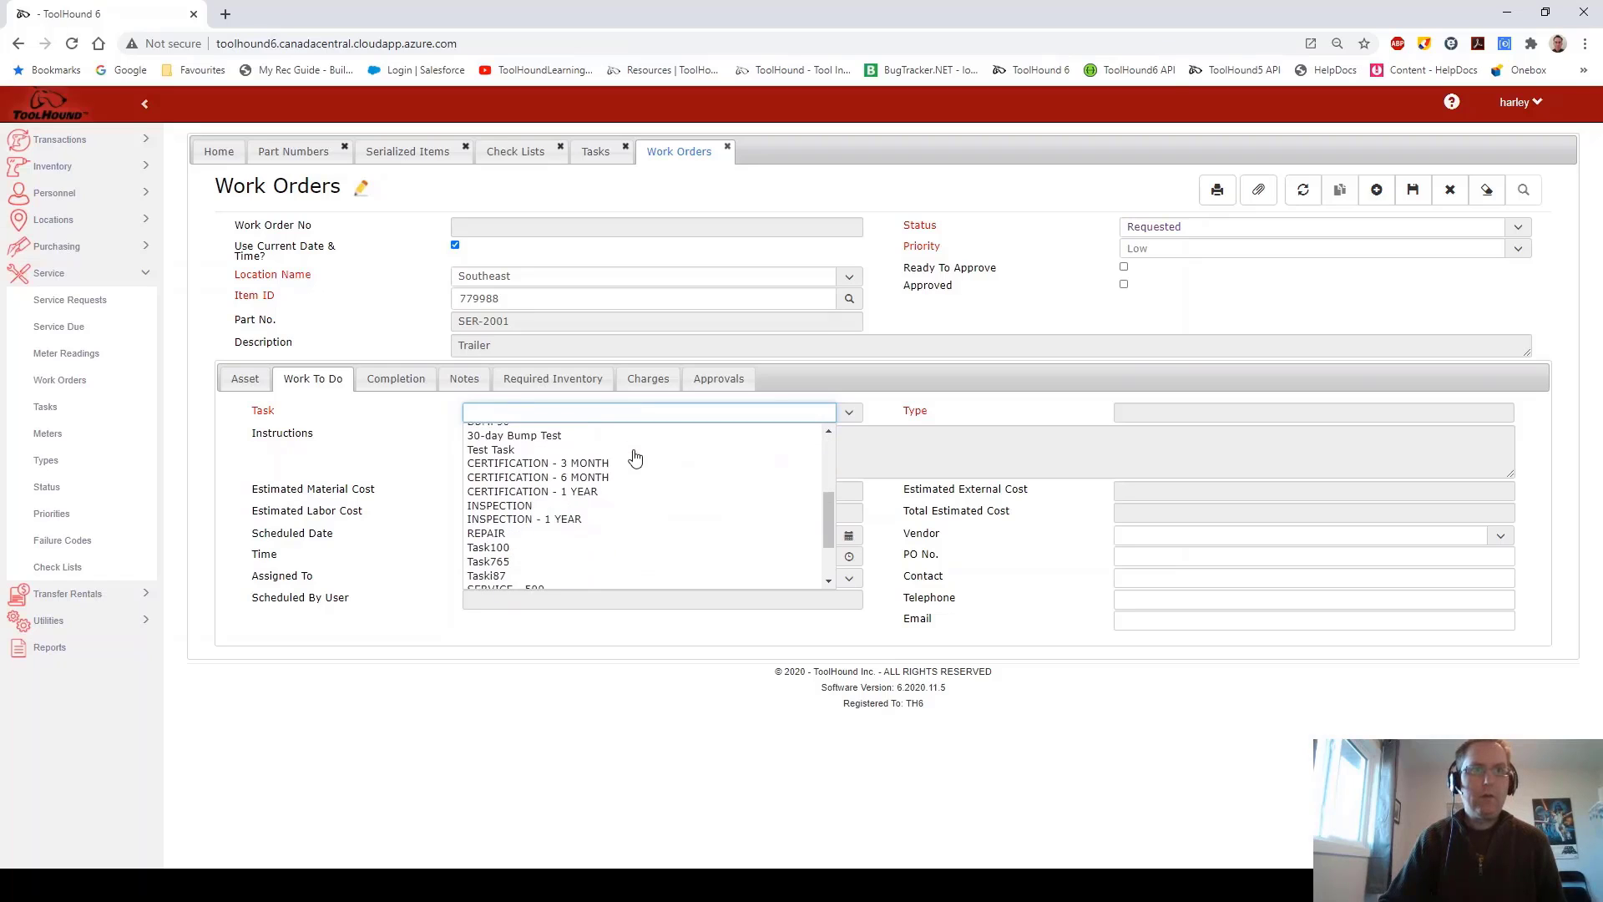
scroll(635, 455, down, 2)
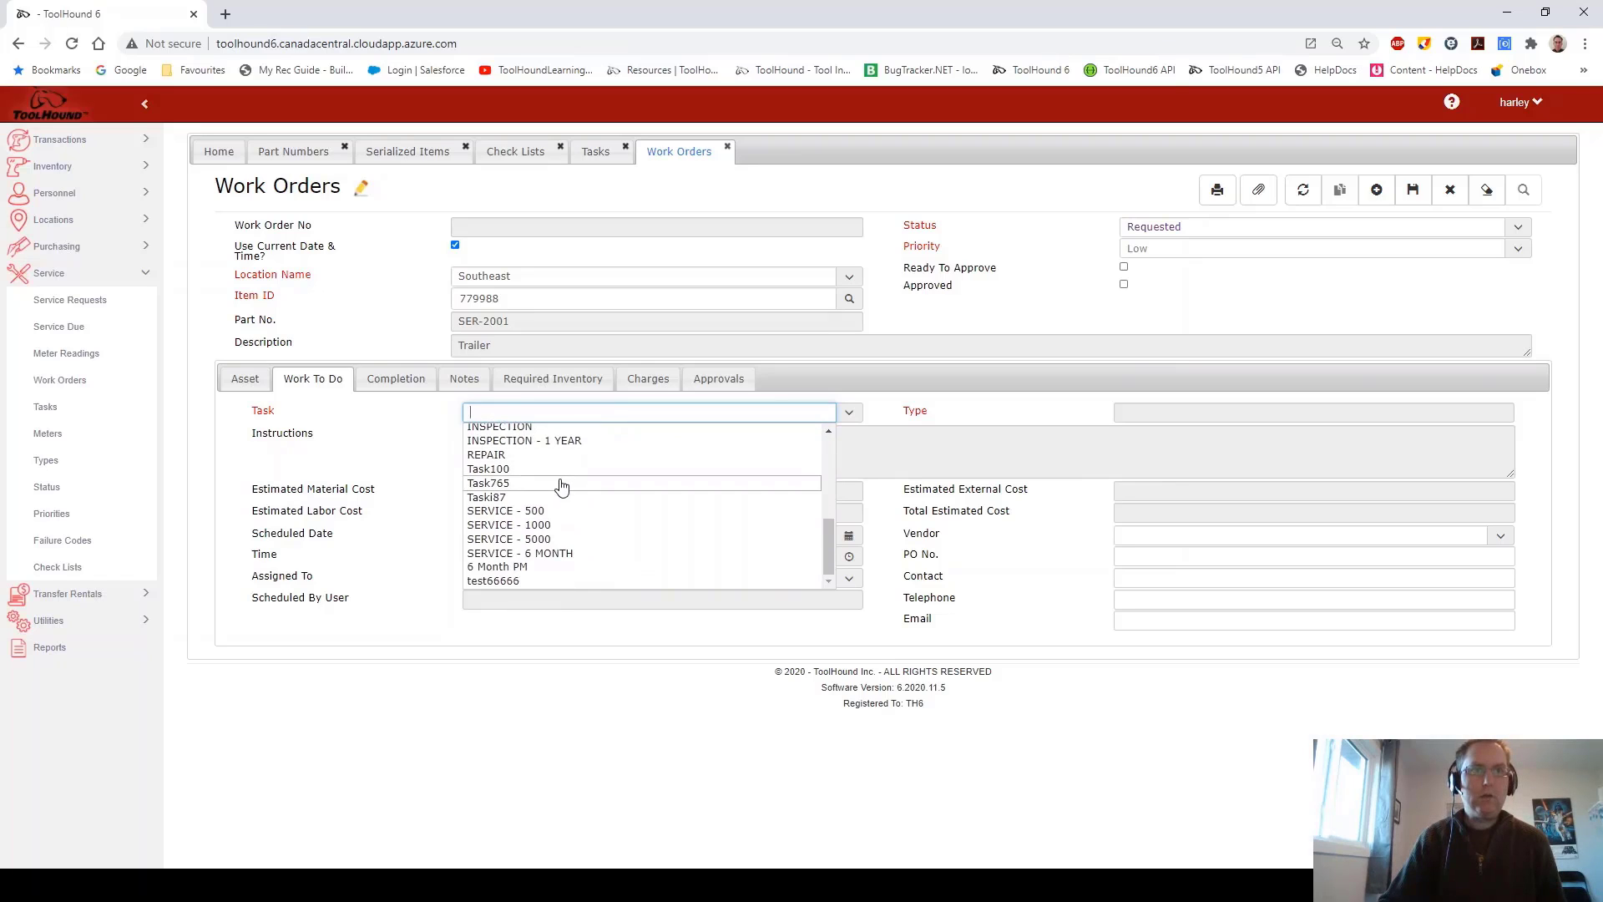
click(561, 484)
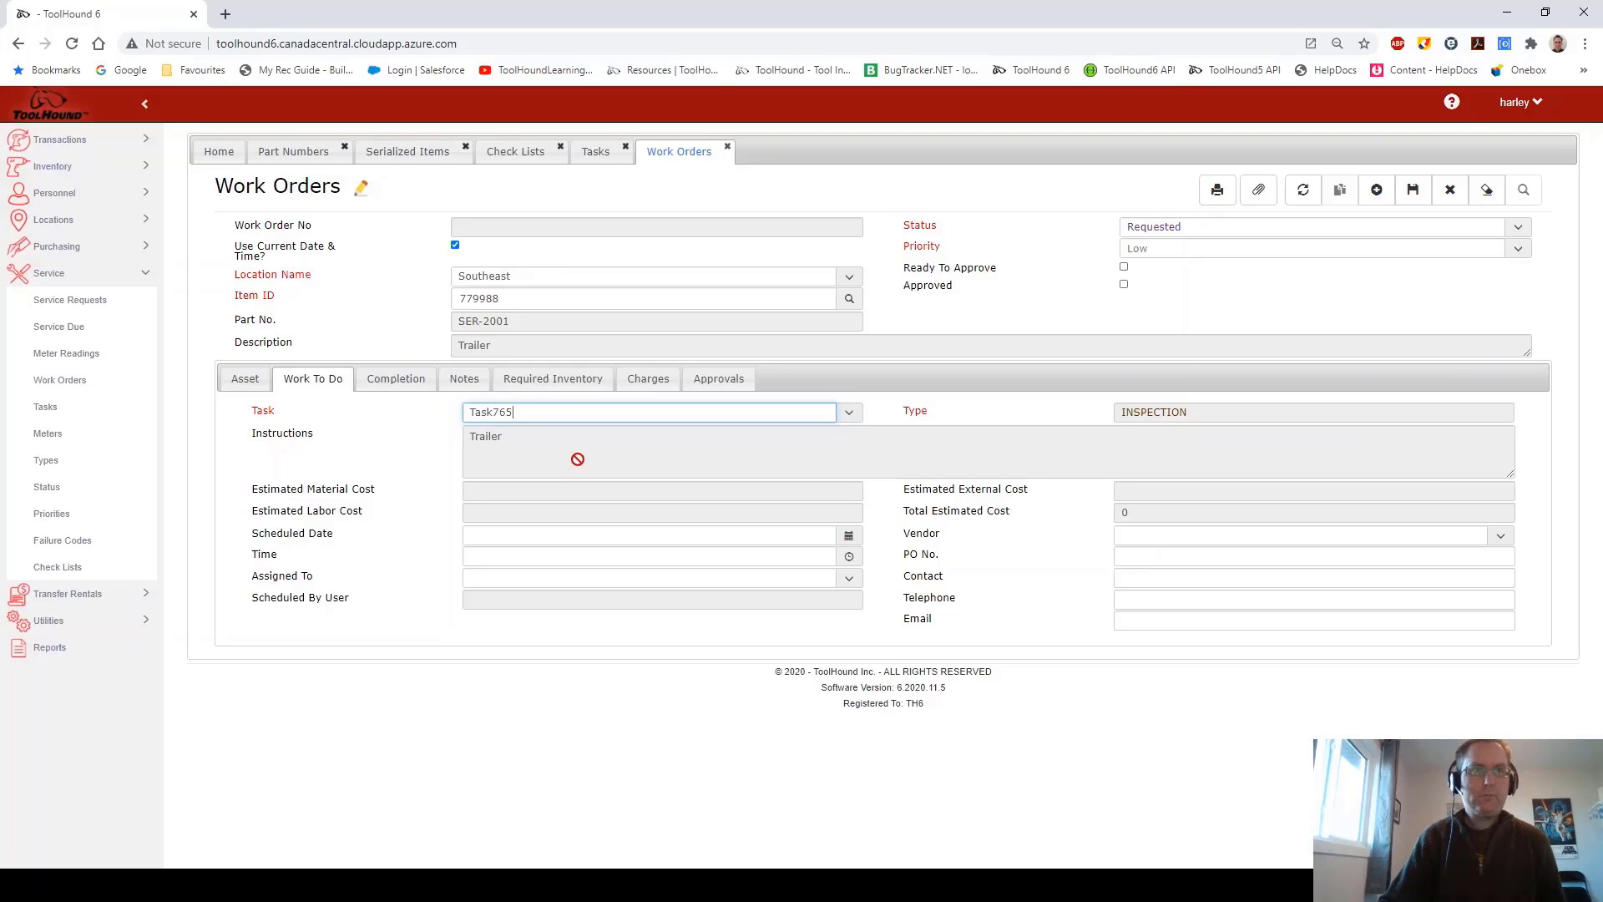
click(1424, 199)
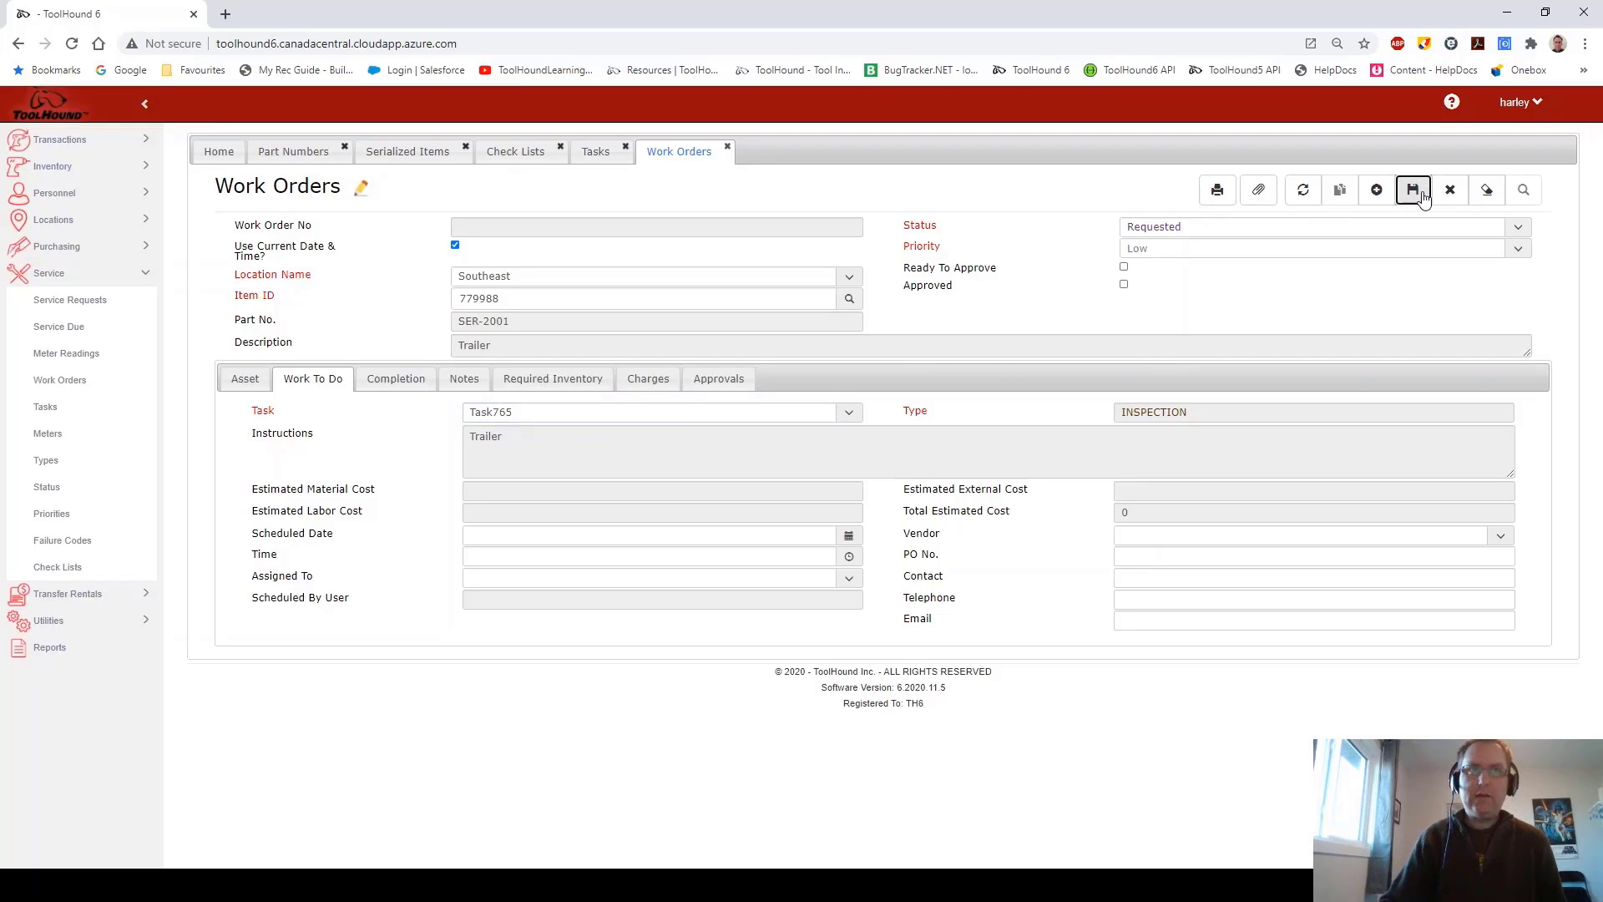
click(1564, 150)
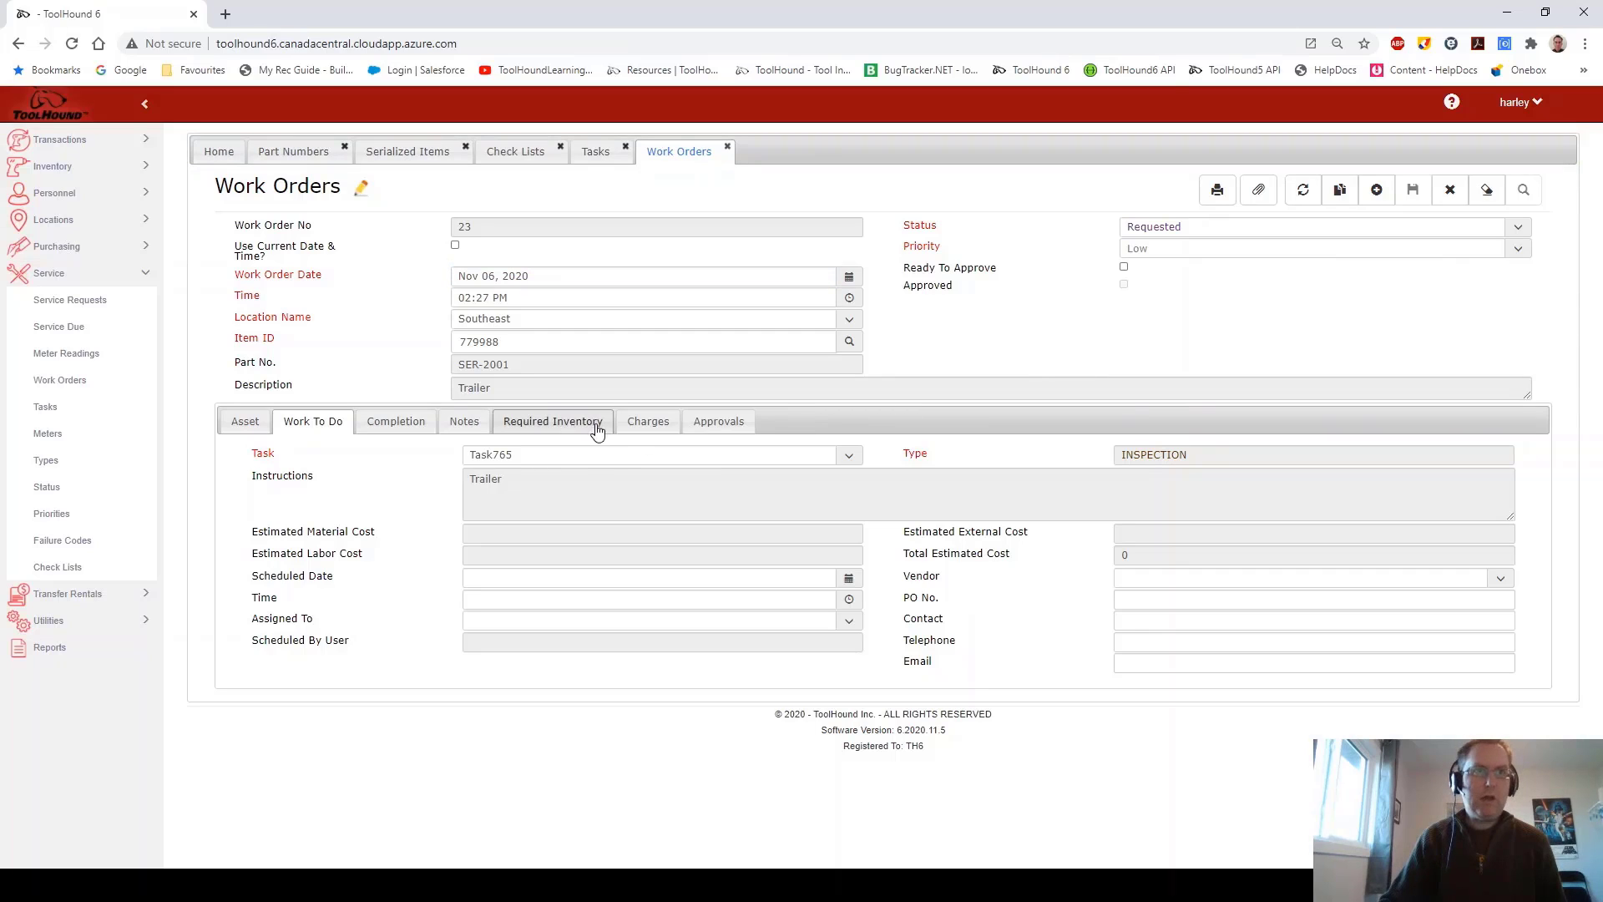
Step: Mark the work order as ready to approve and save it
click(1125, 268)
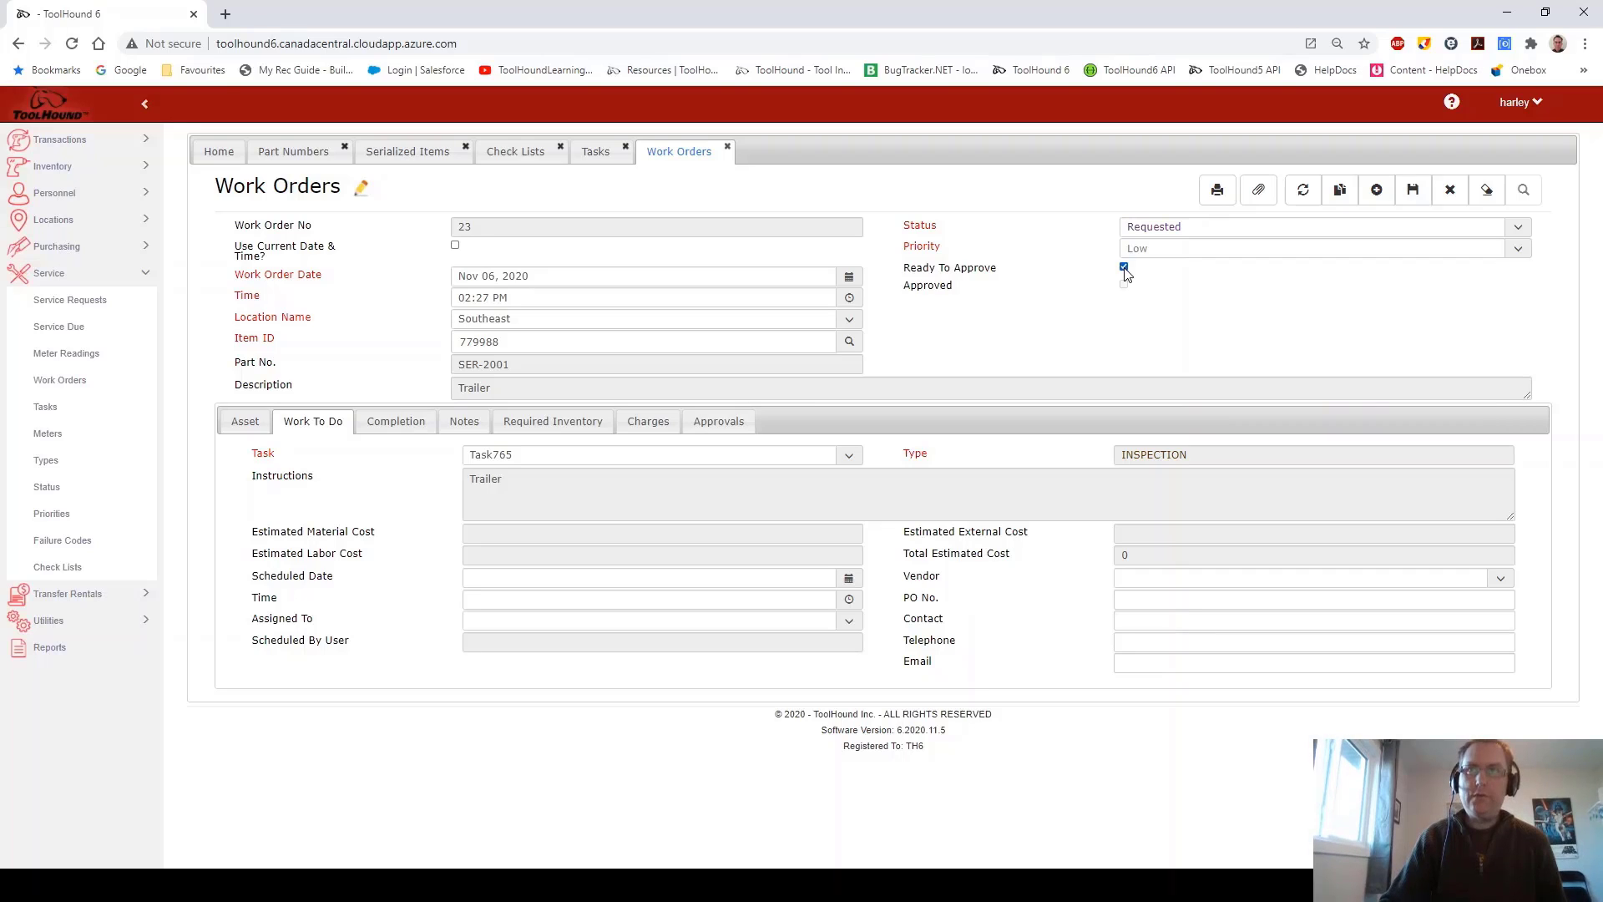
click(1414, 192)
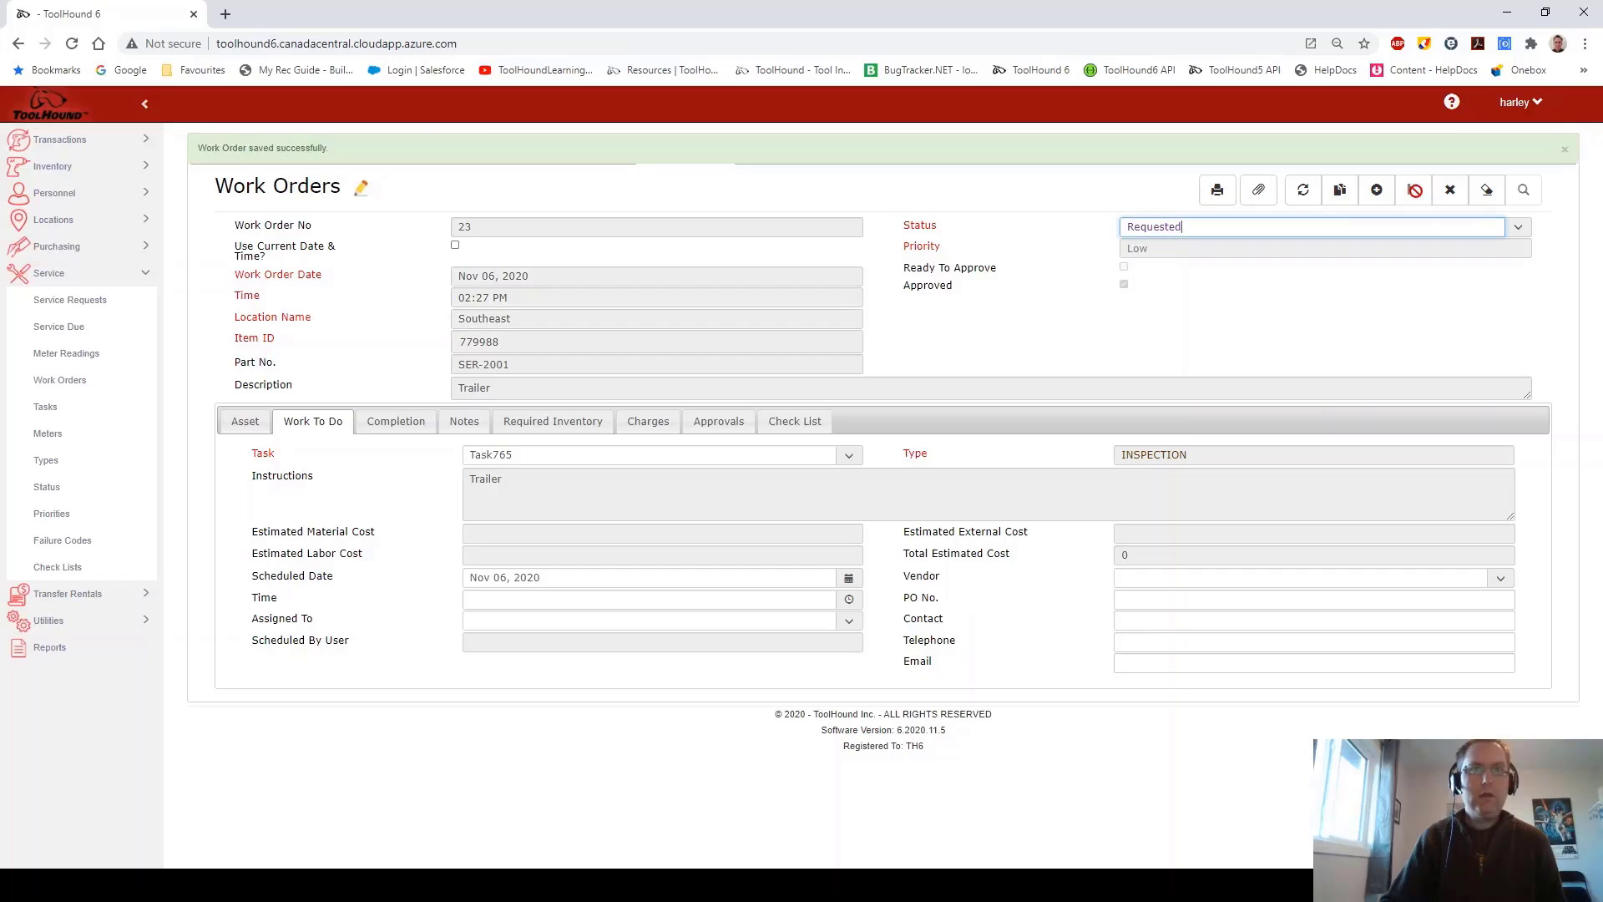
click(1567, 151)
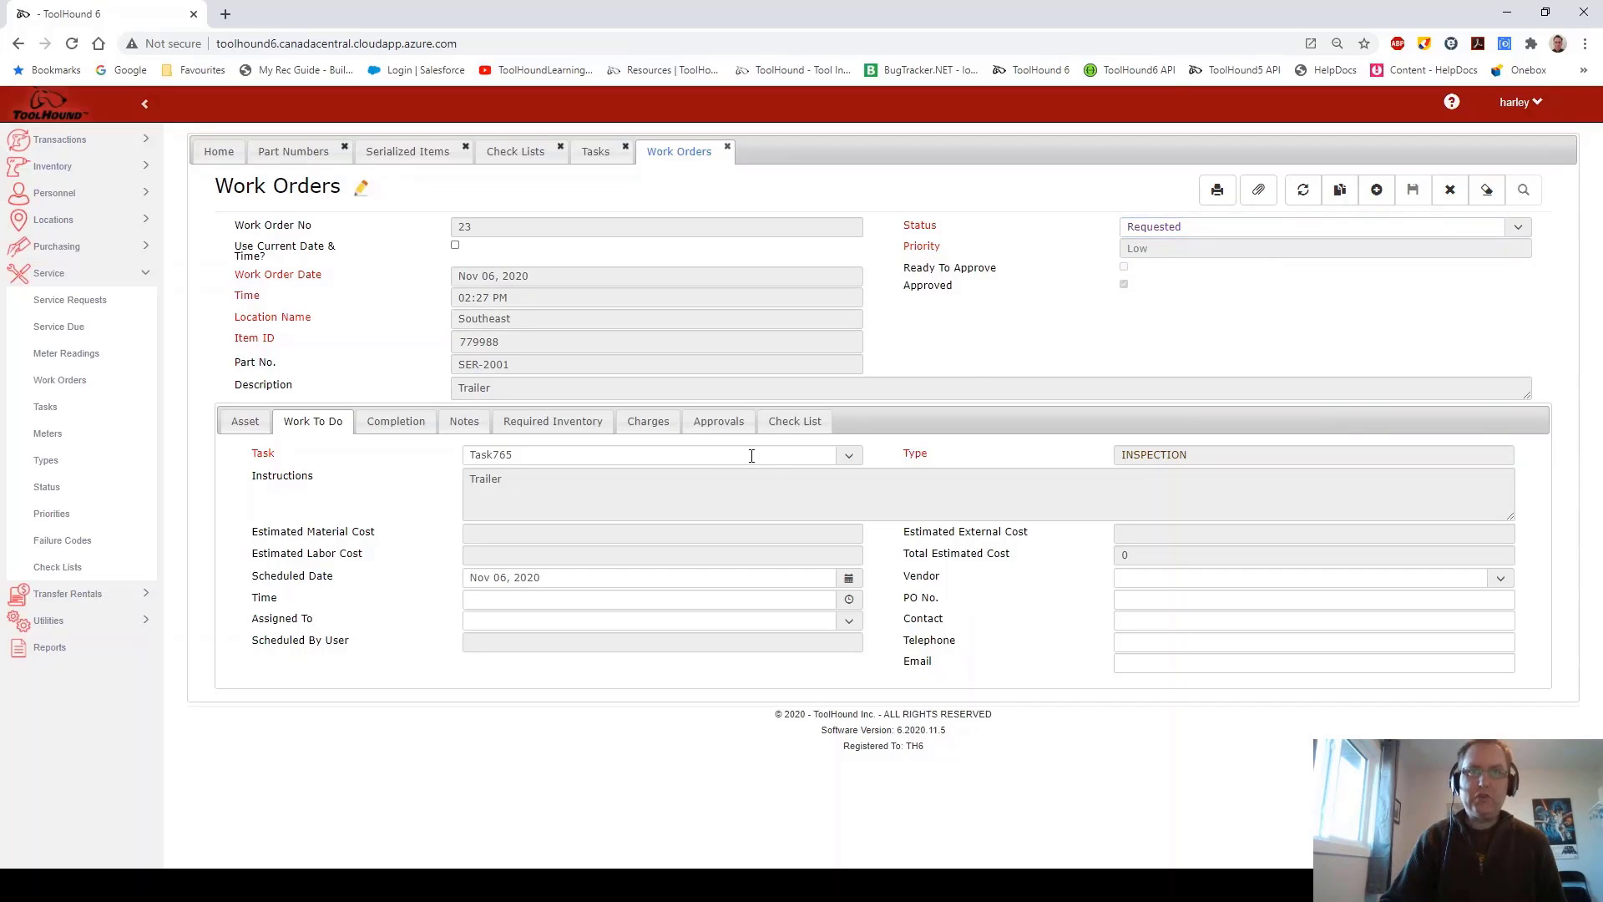
Step: Answer the work order's check list with Cleaned Yes, Washed No with the remark "Too Cold", and Fun? Yes, and save
click(800, 424)
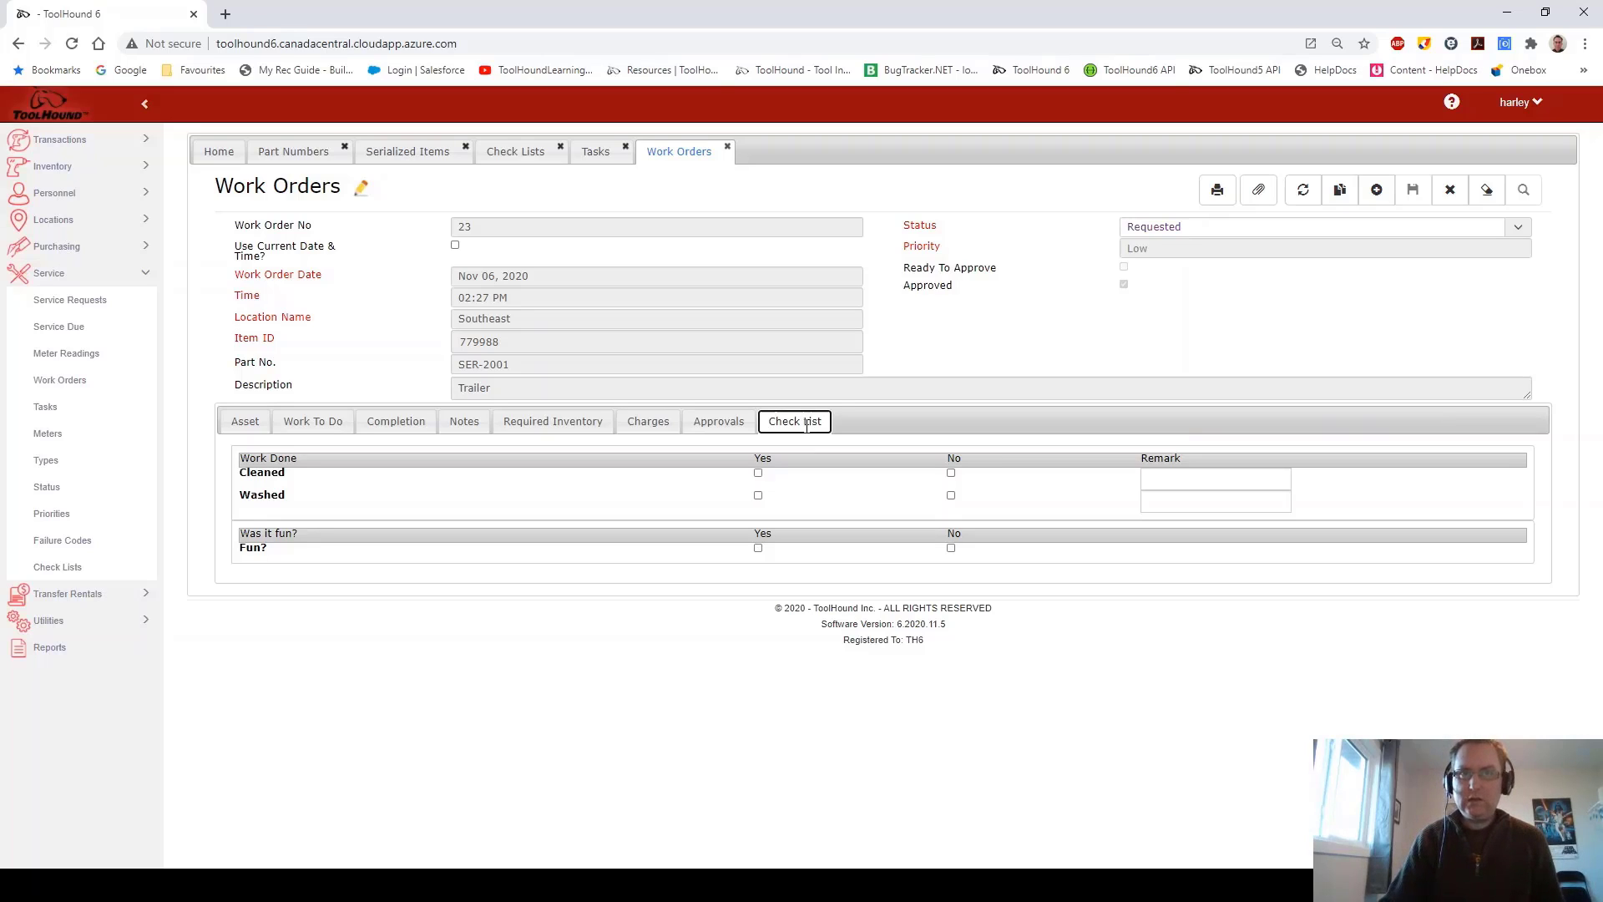
click(762, 481)
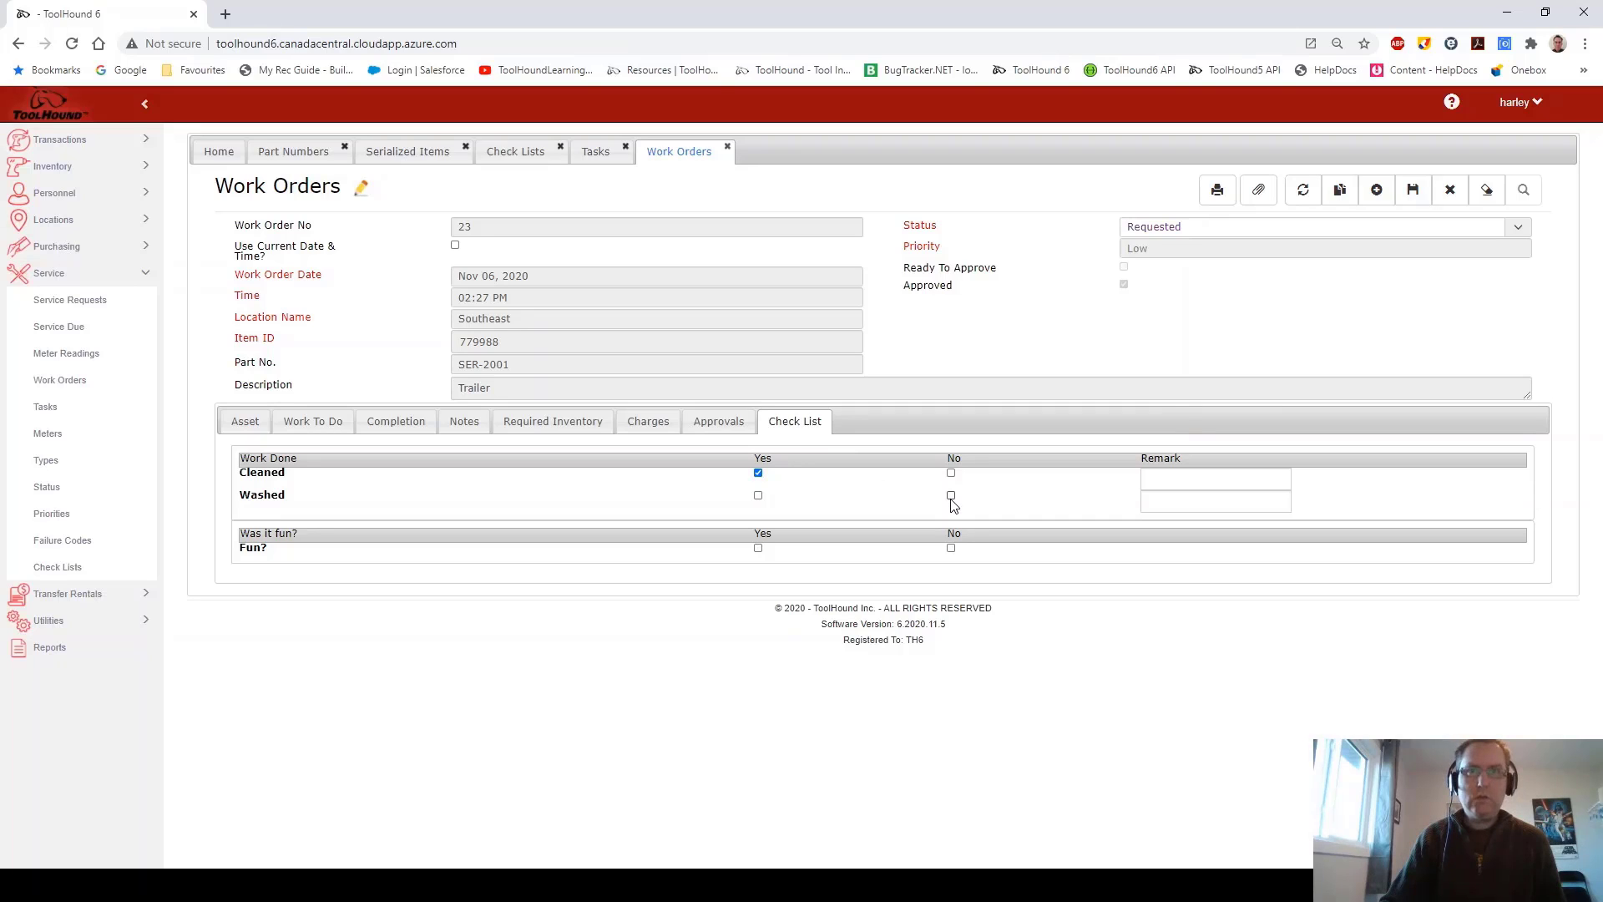
click(950, 496)
click(1177, 502)
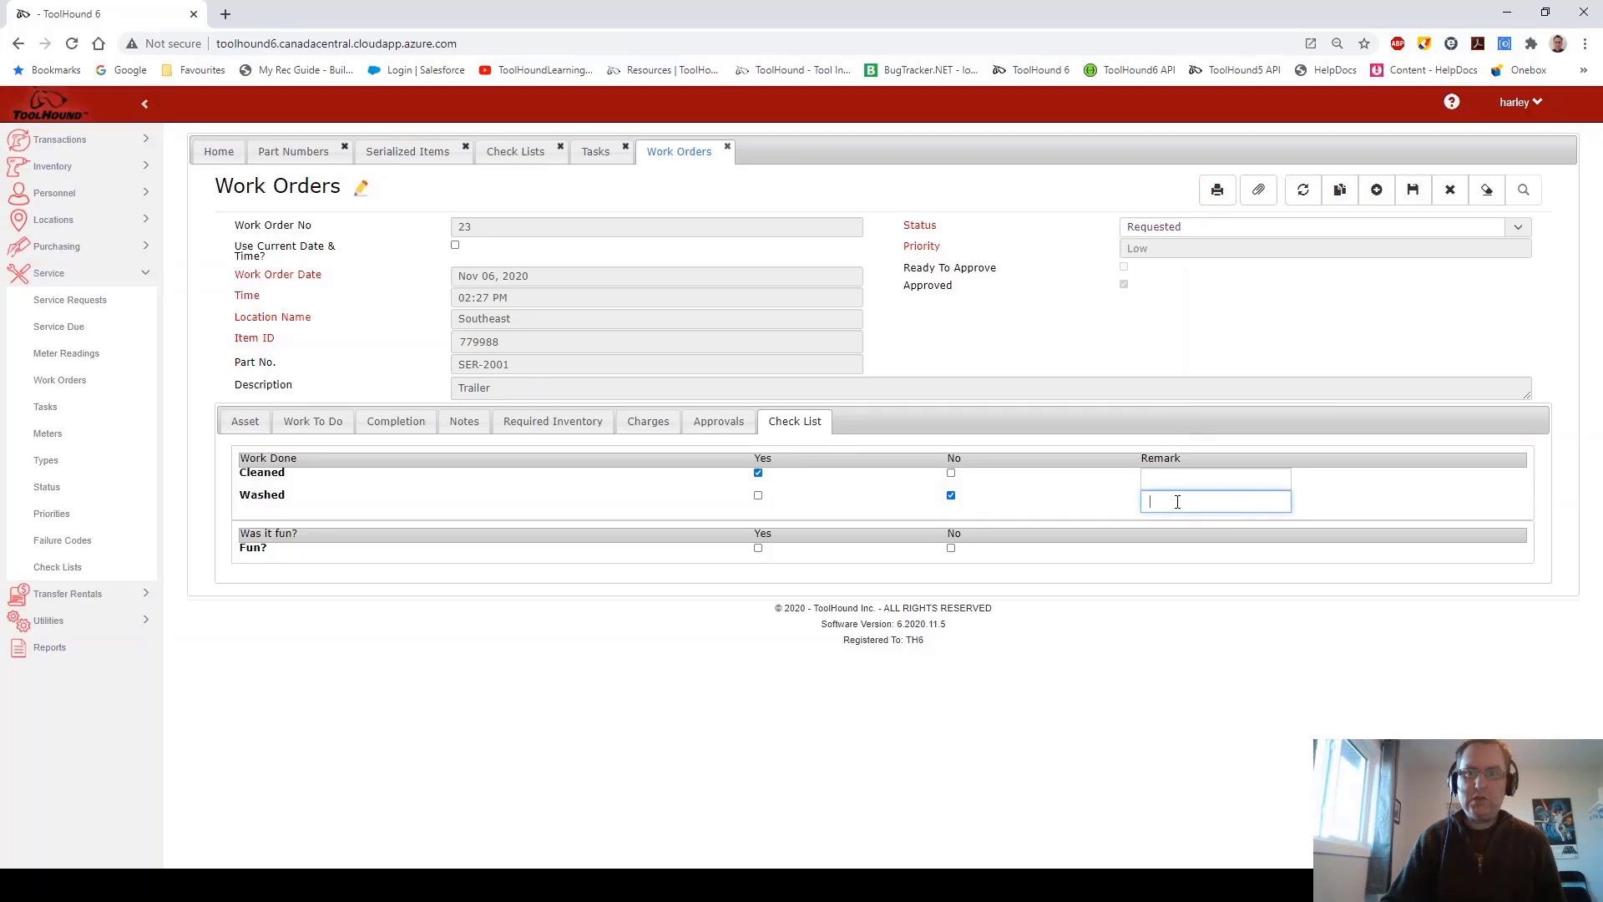
text(Too )
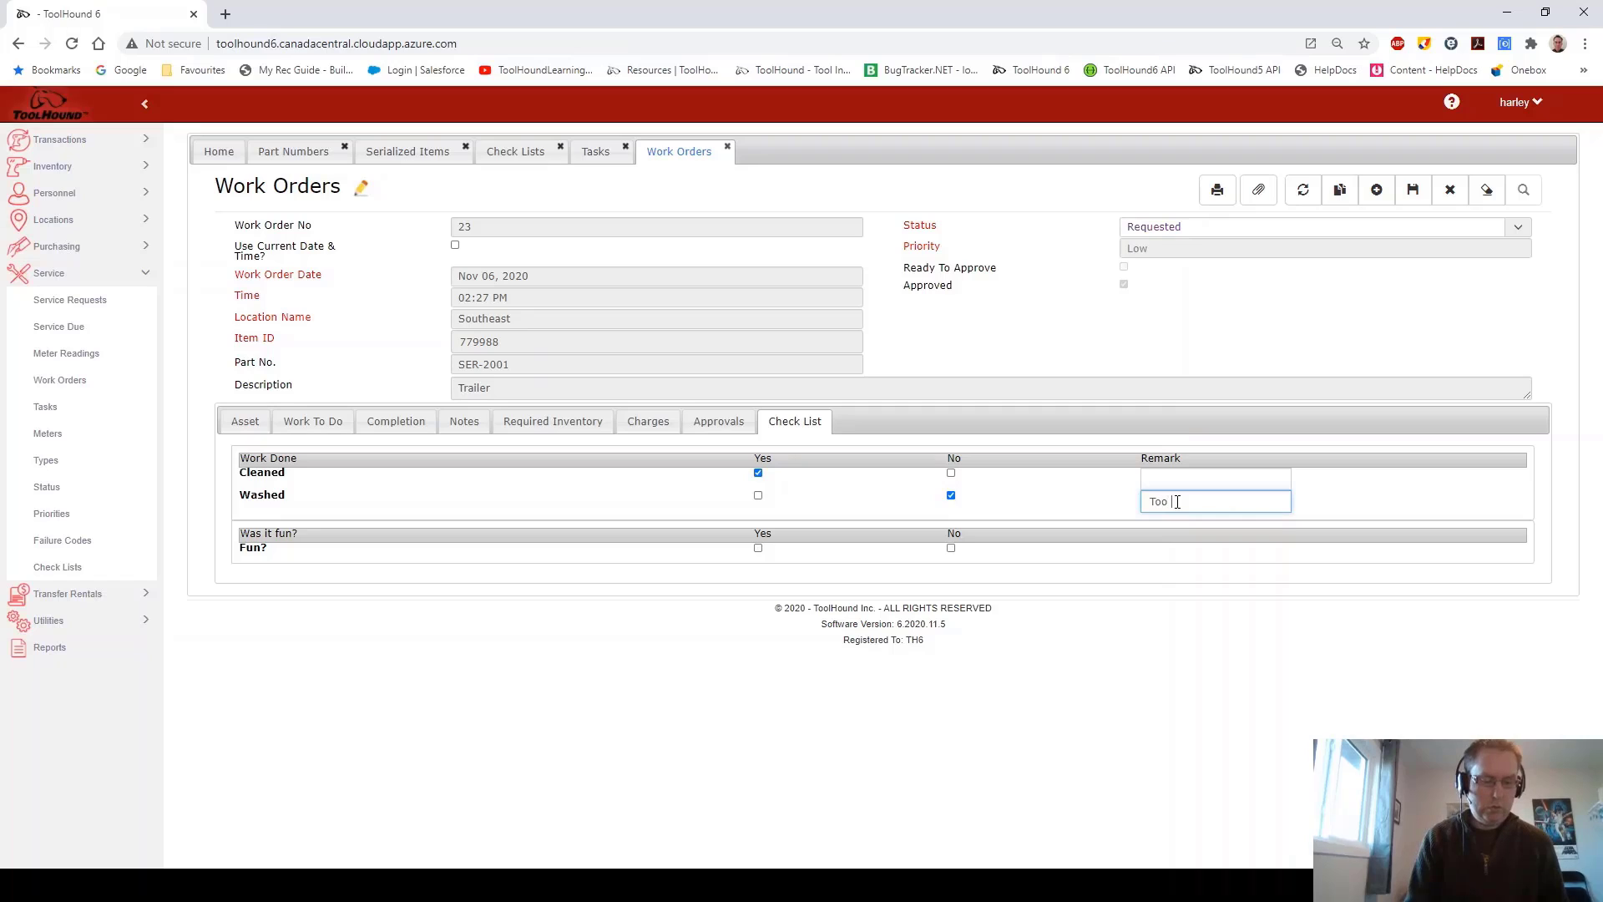
text(cold)
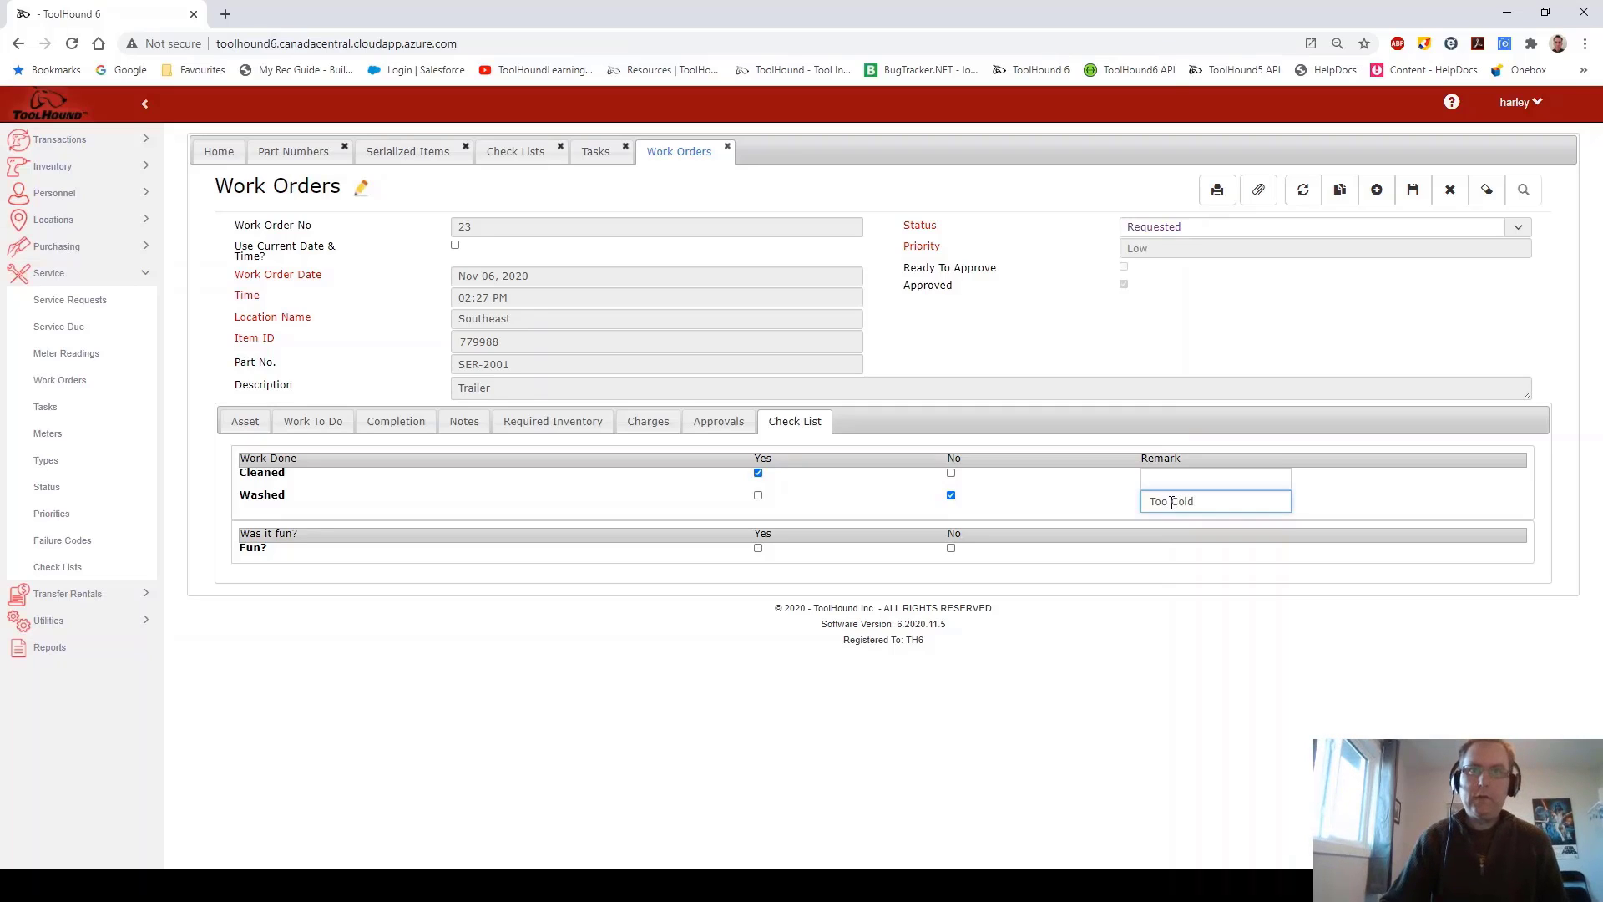
click(761, 554)
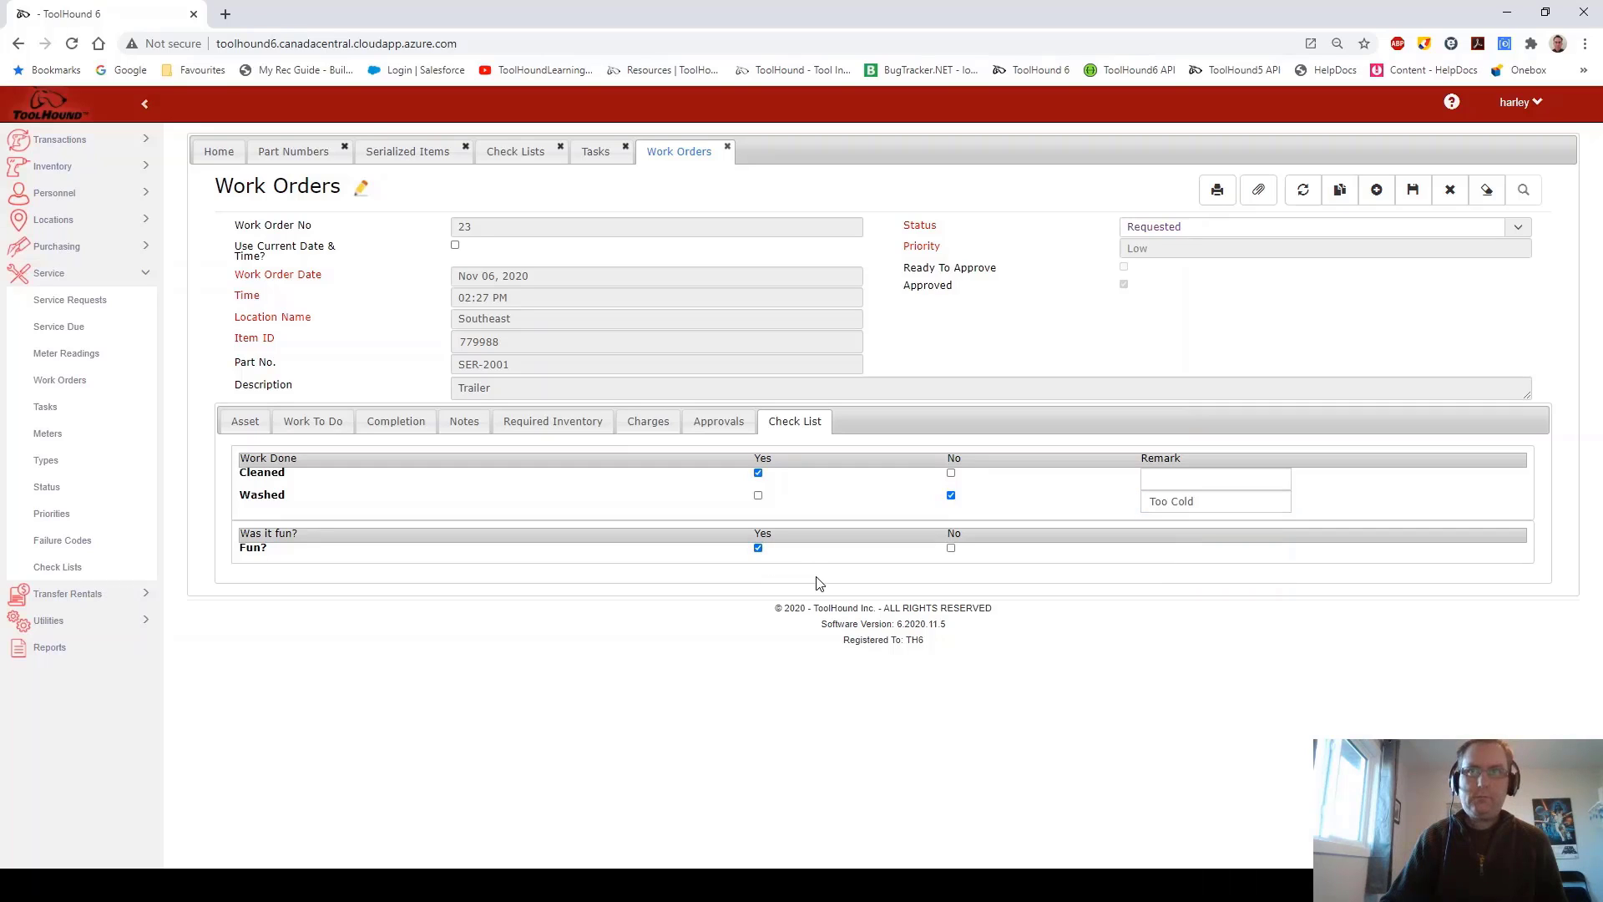
click(1412, 191)
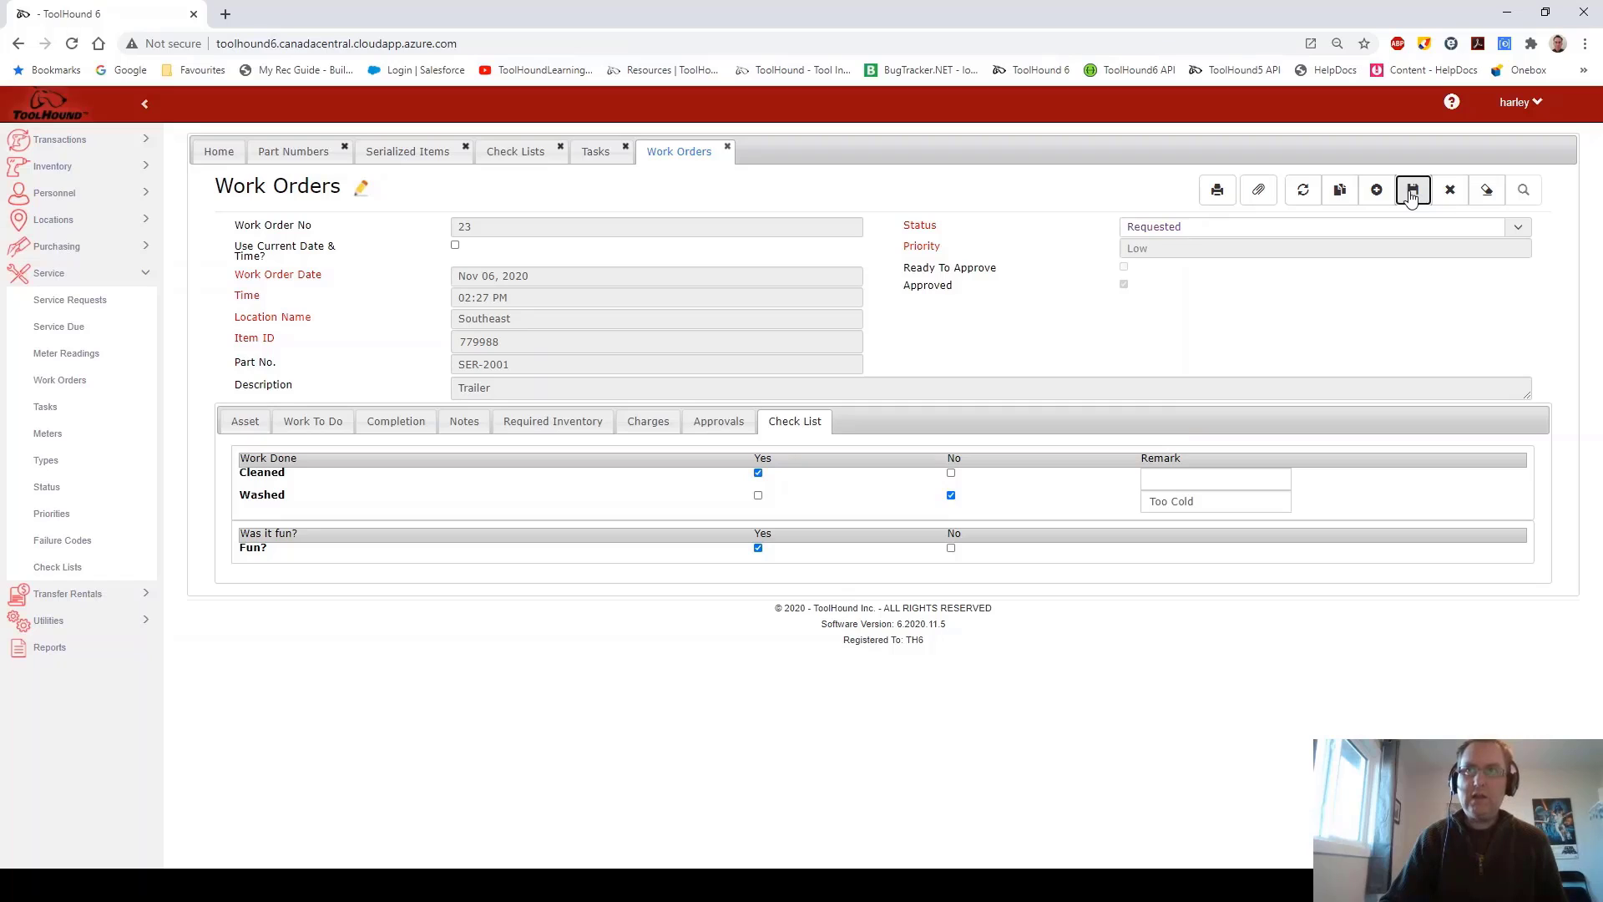
click(1565, 159)
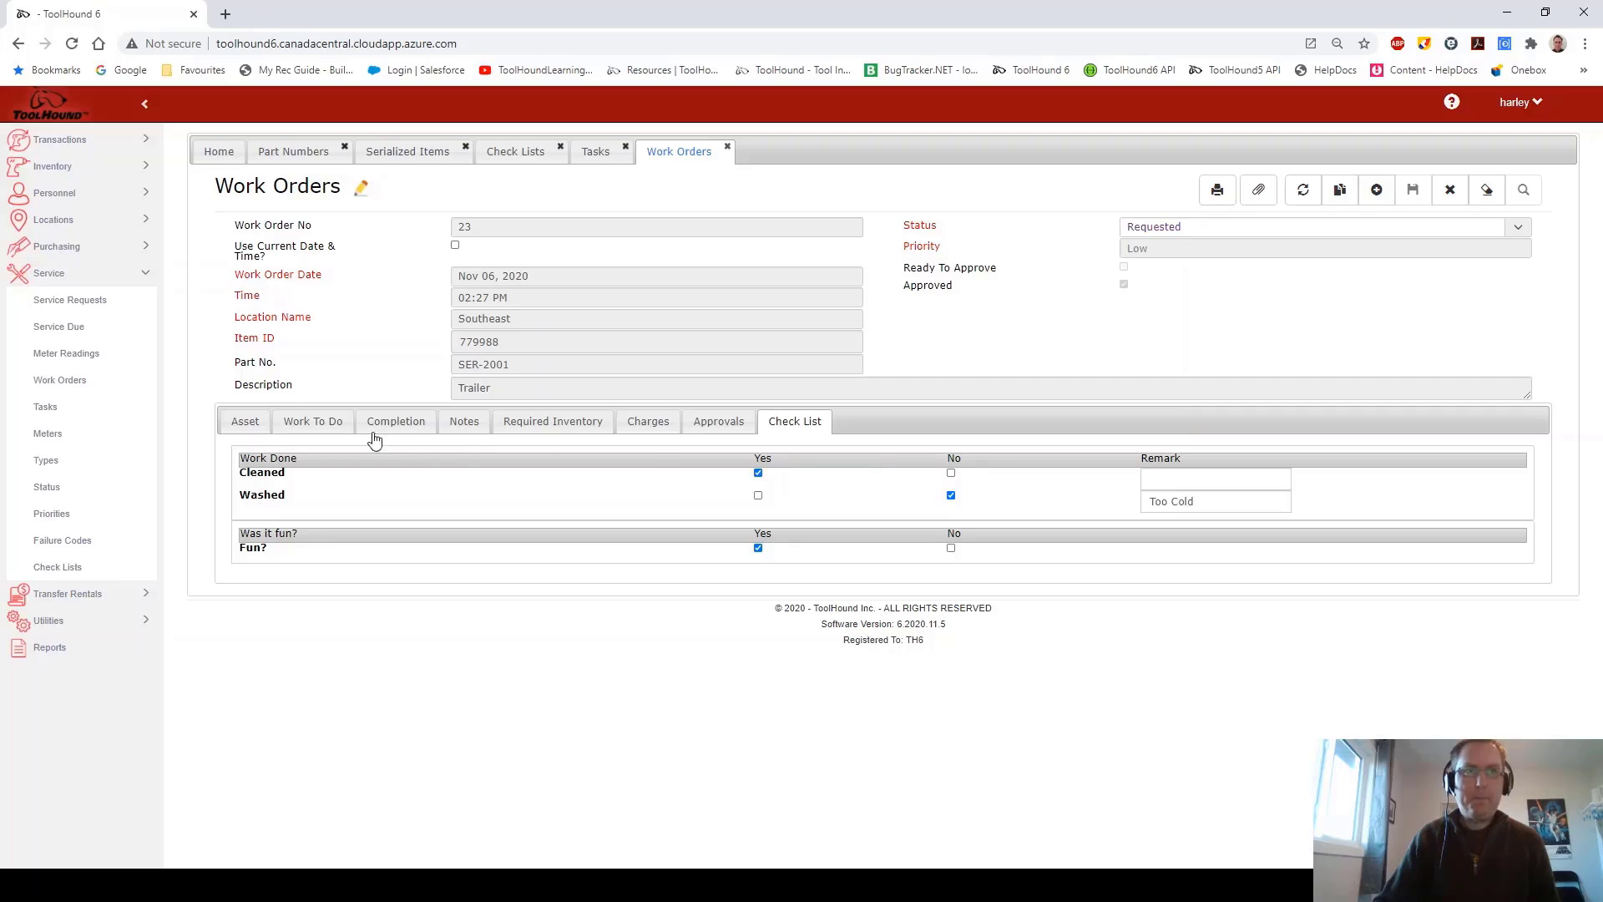
Step: Record the work order's completion with failure code Scheduled Maintenance and work done "Cleaned but not fully washed because too cold outside."
click(398, 419)
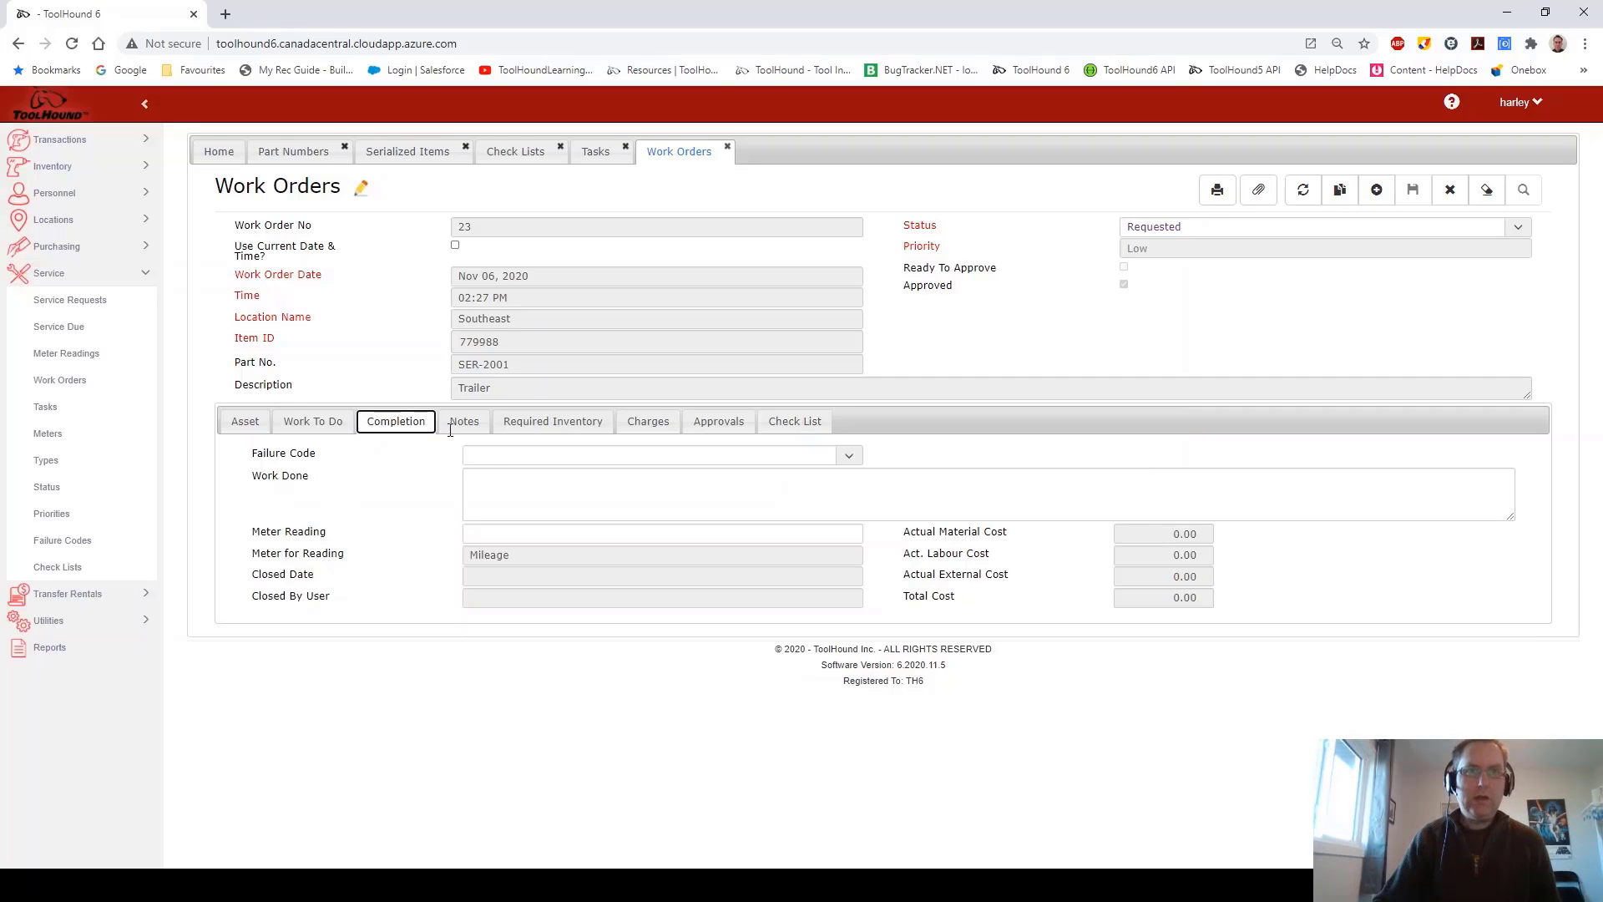
click(850, 456)
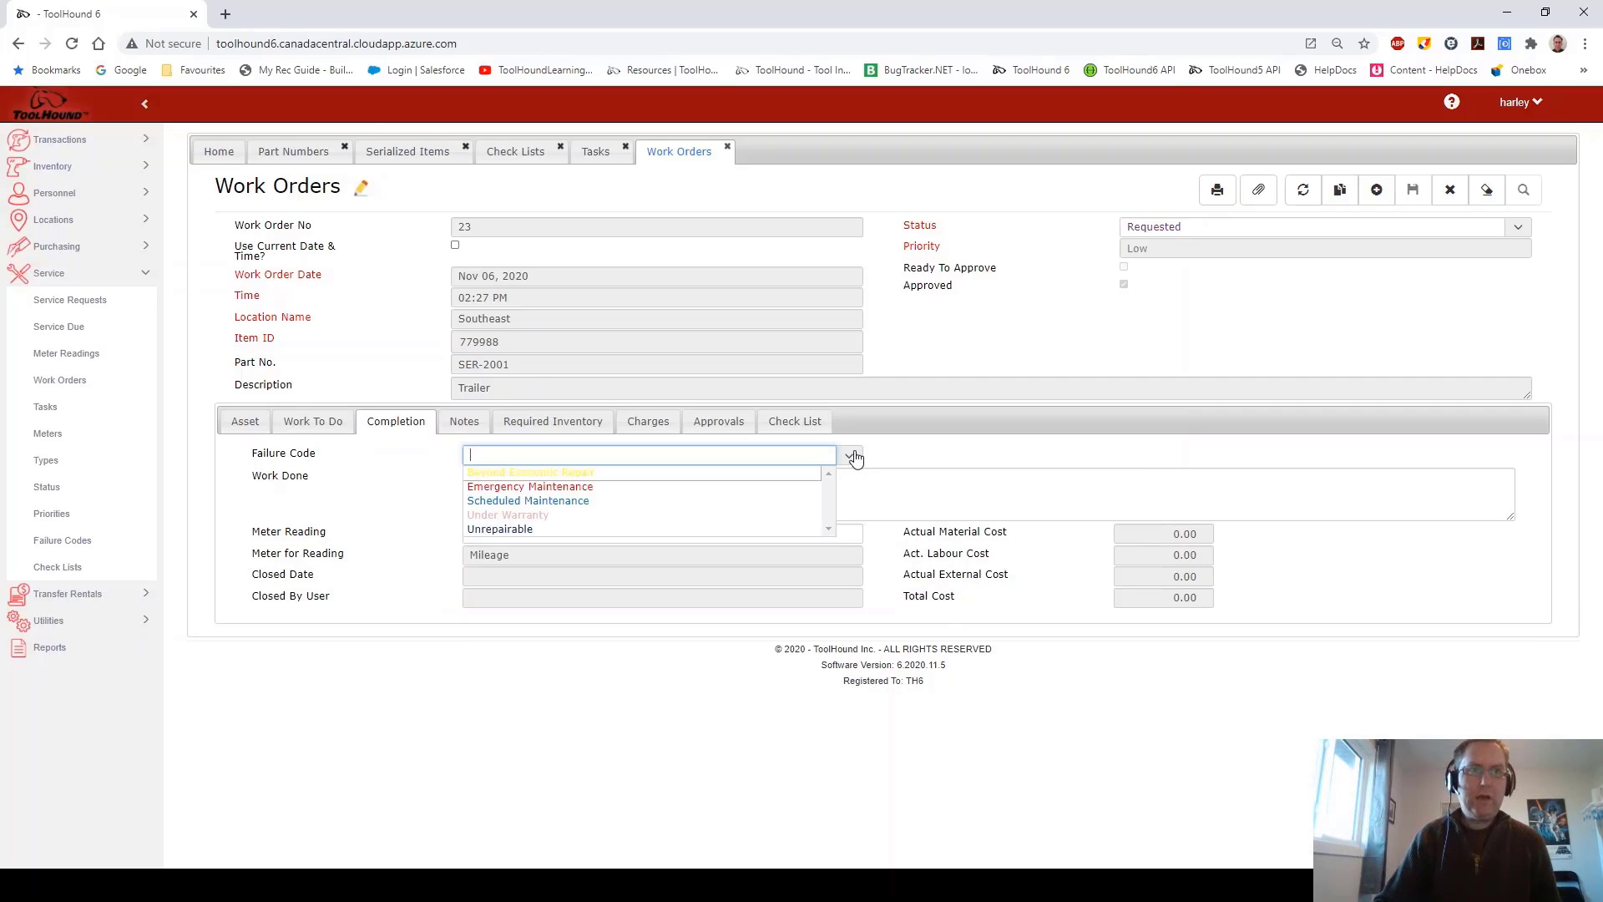
click(660, 503)
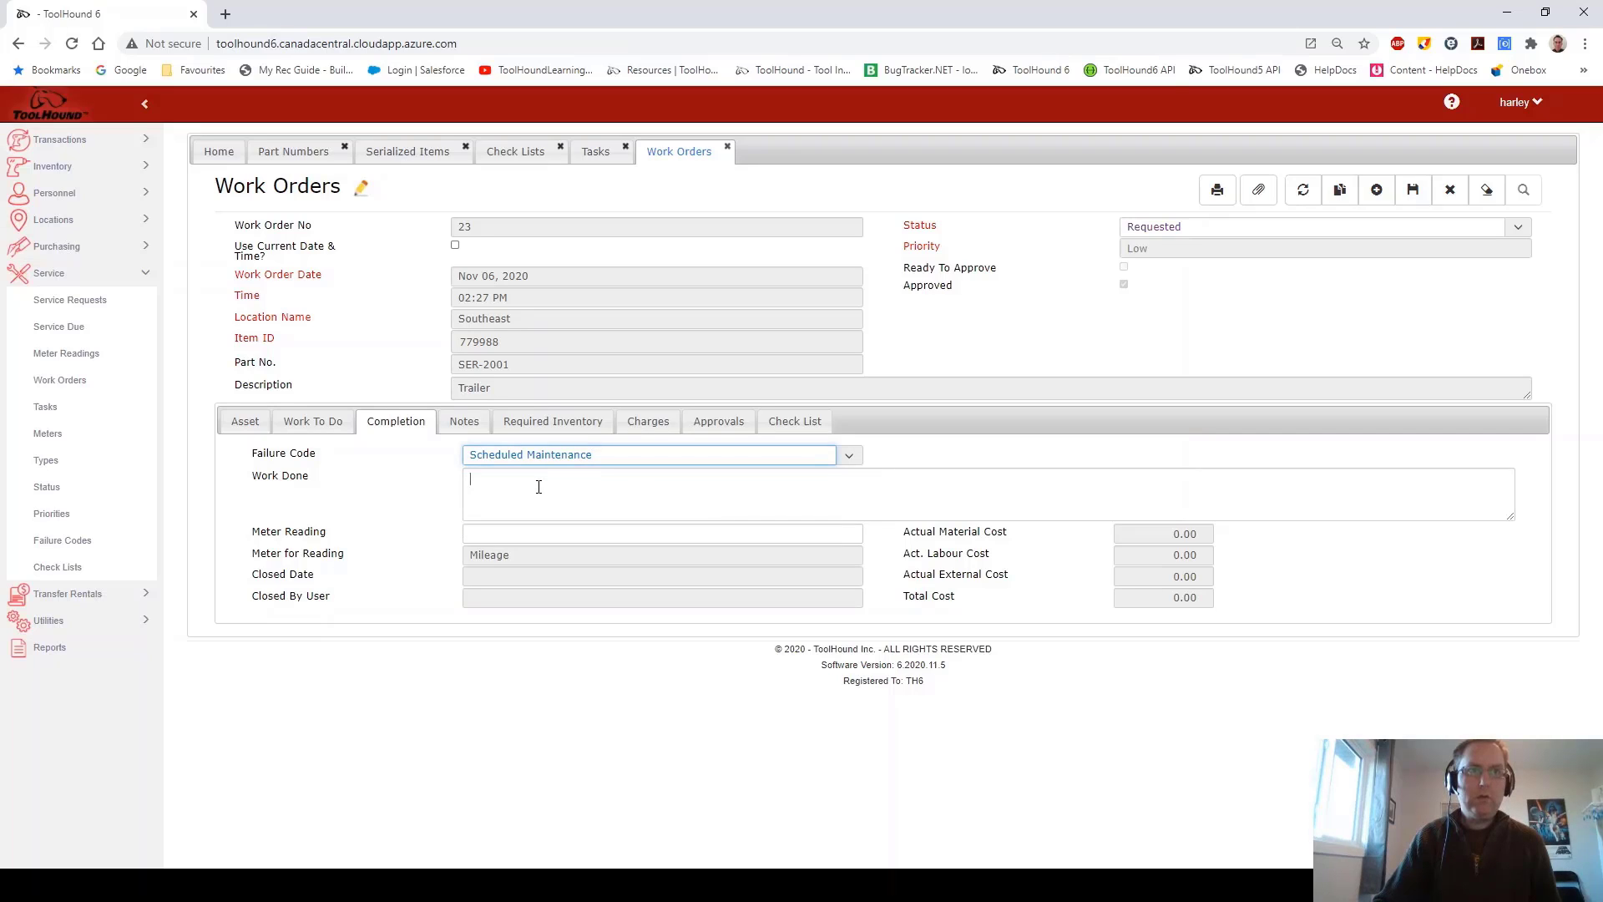
text(Clea)
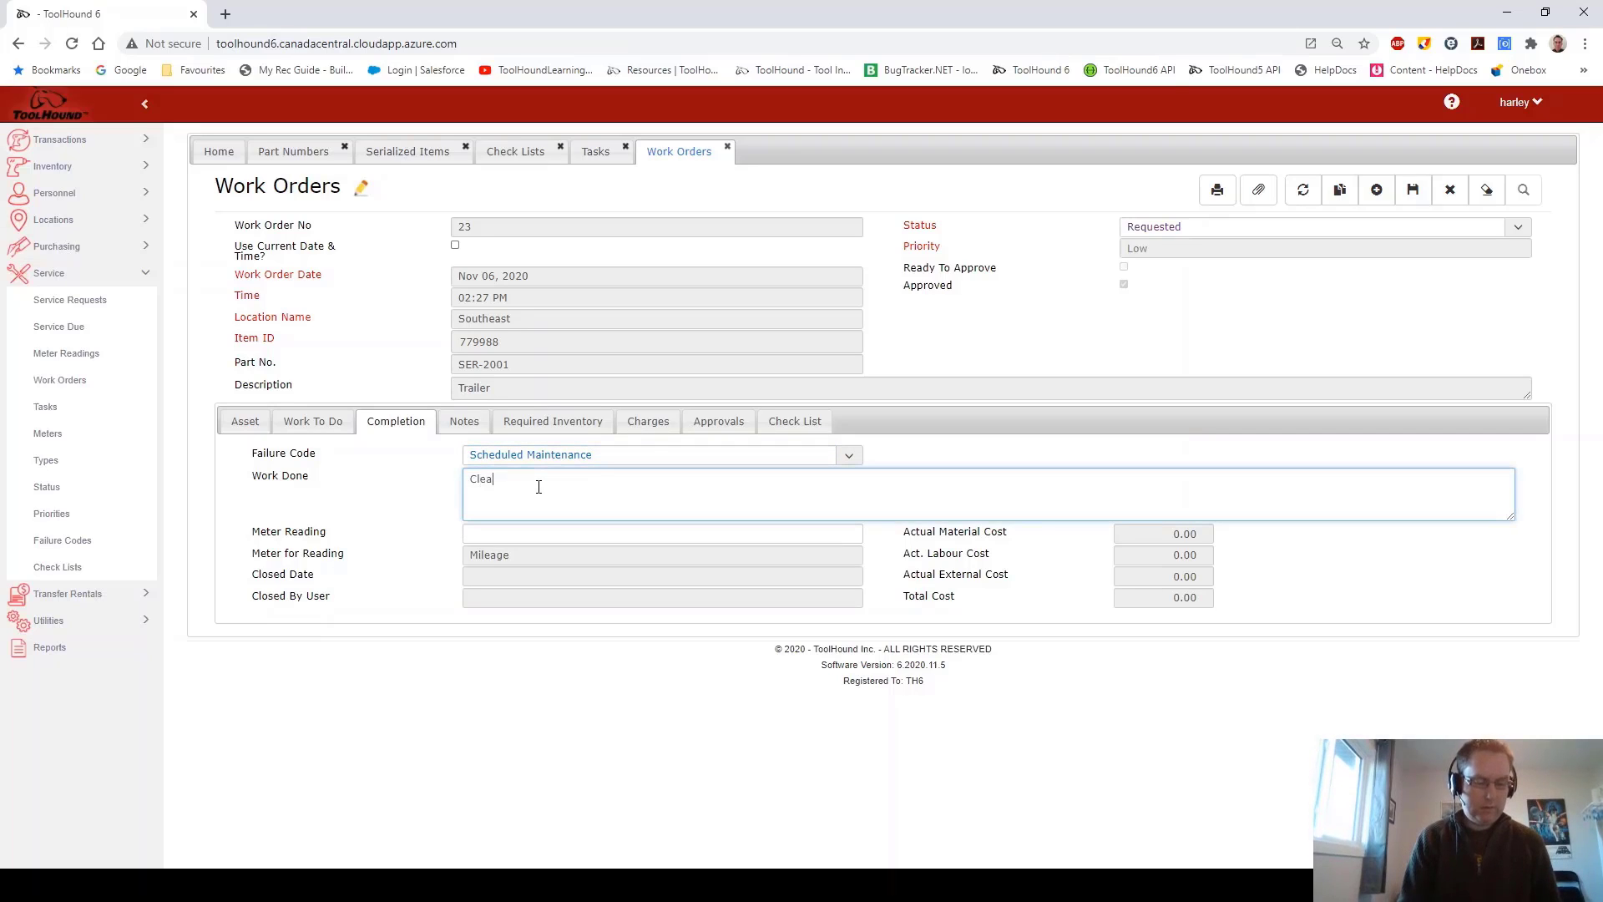
text(ned butr)
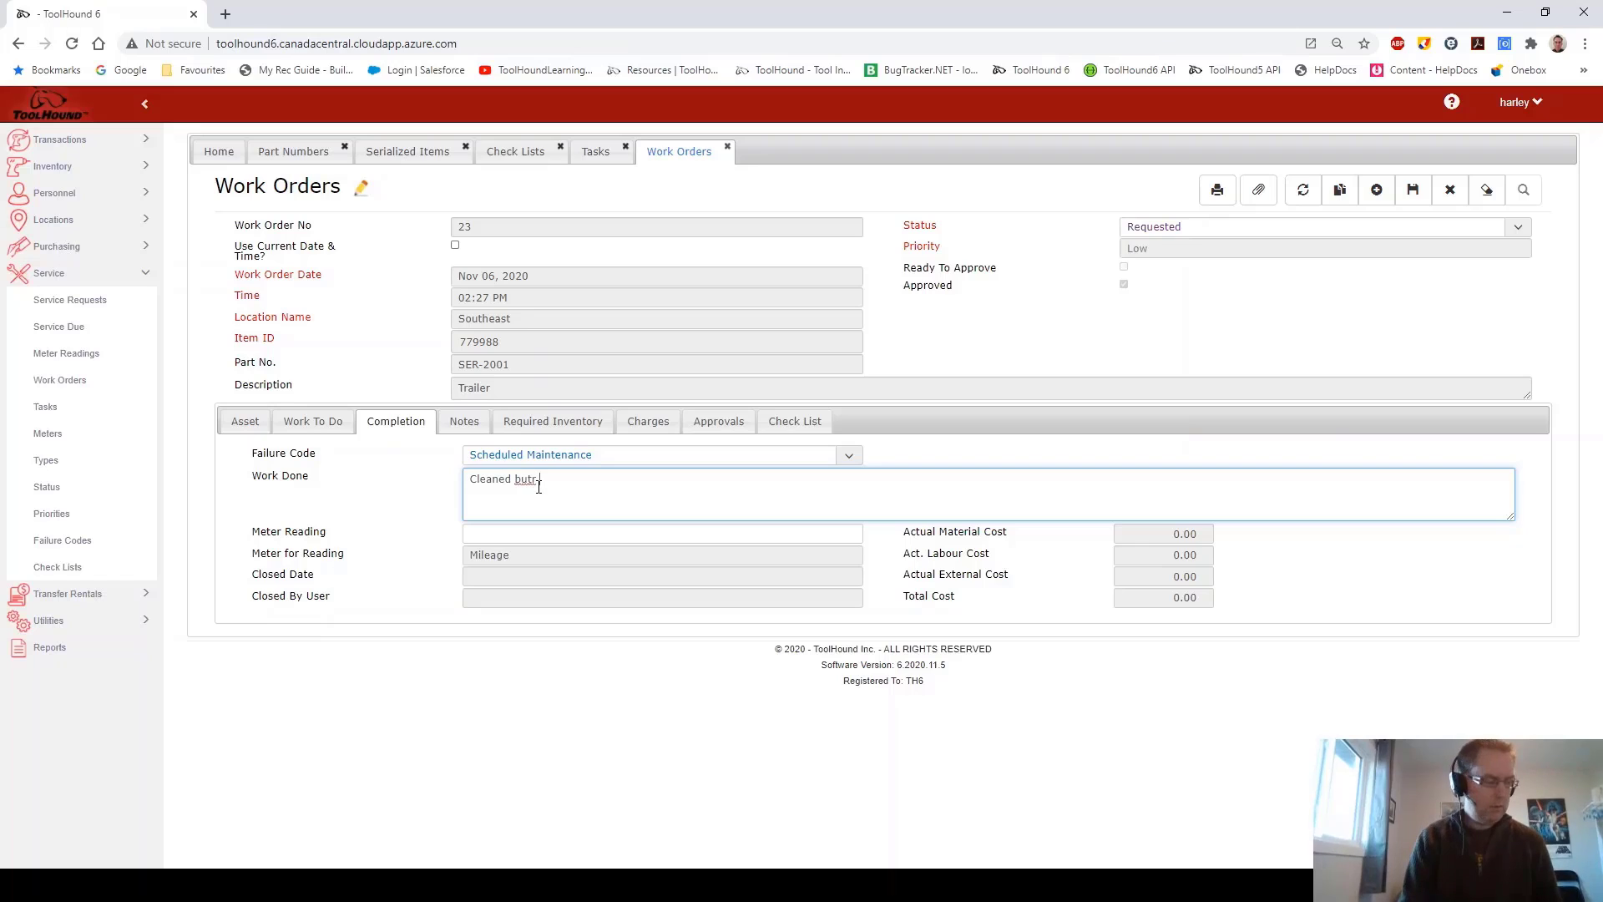
key(BackSpace)
text( n)
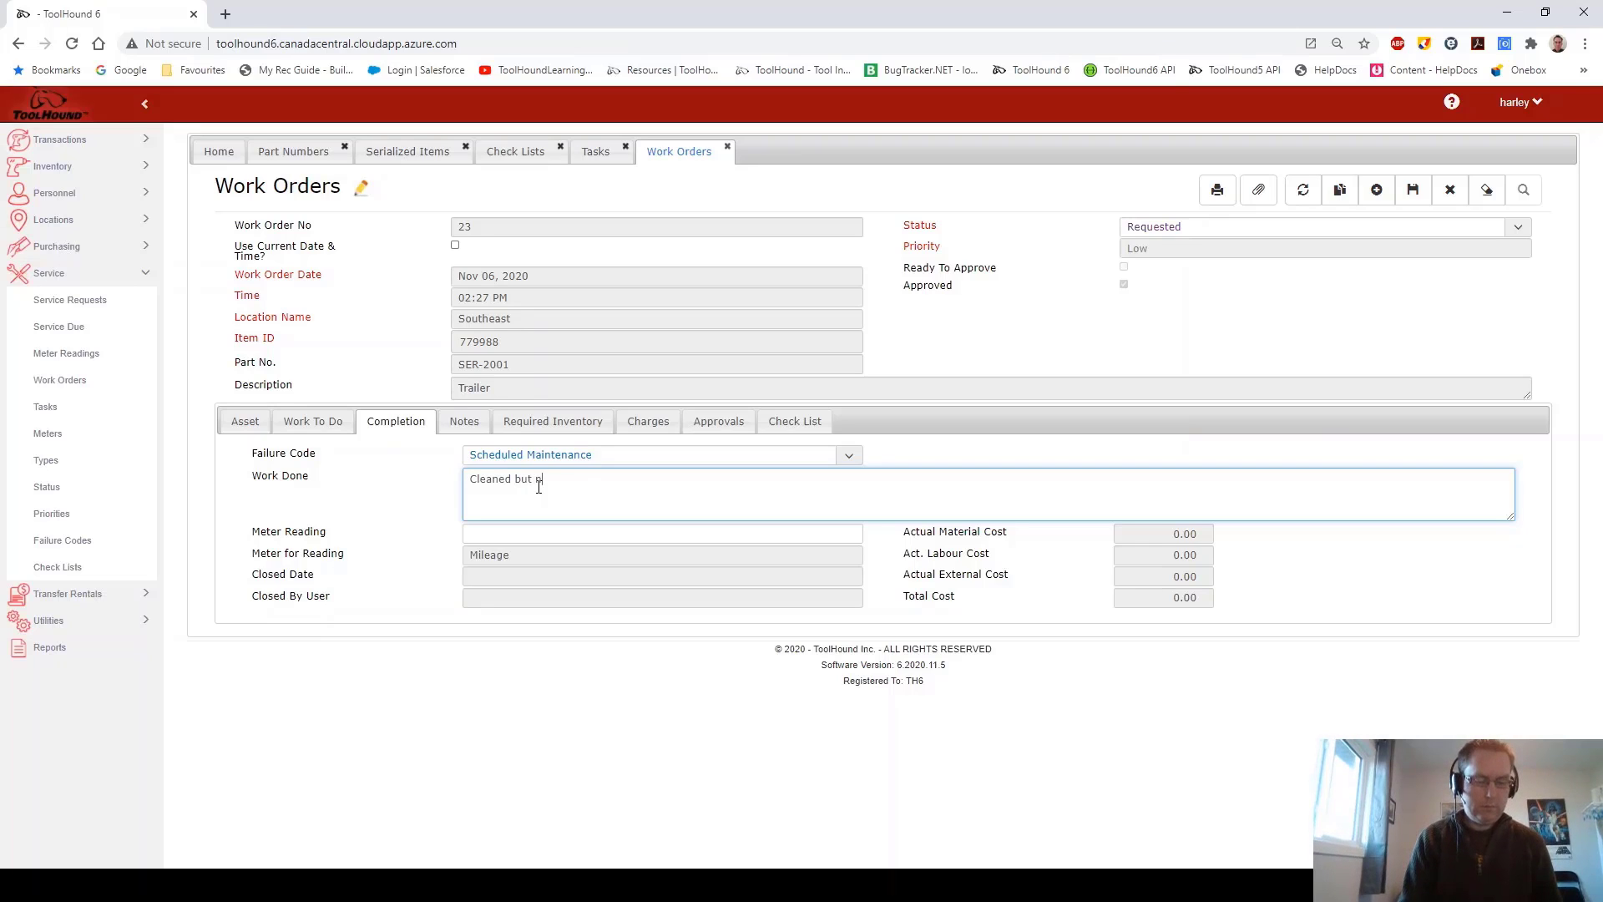
text(ot fully w)
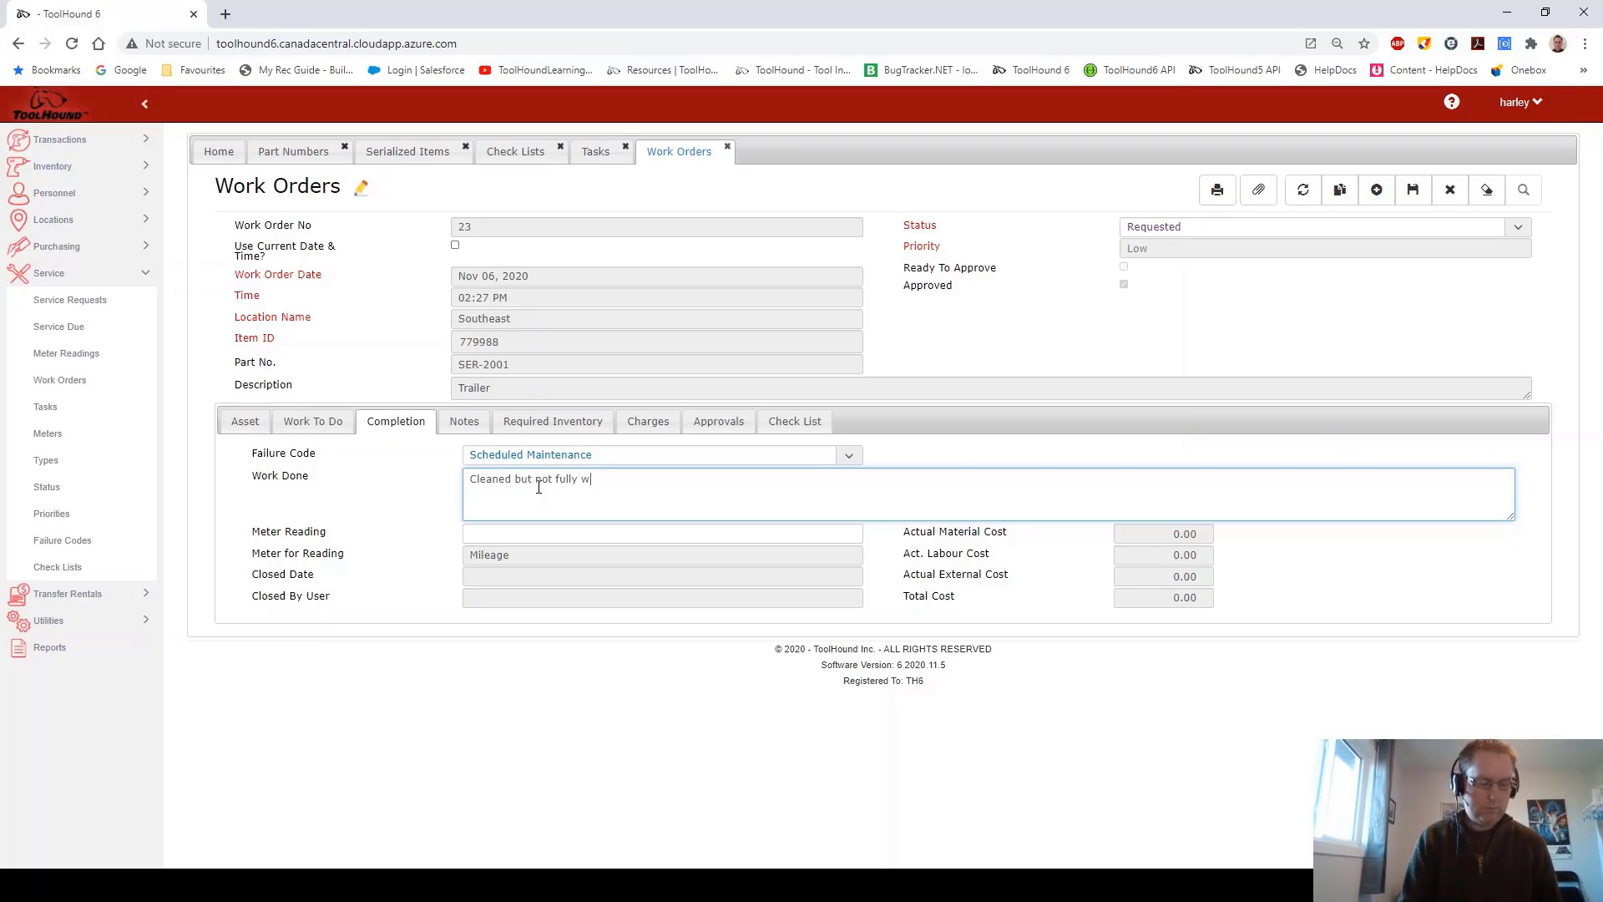
text(ashed)
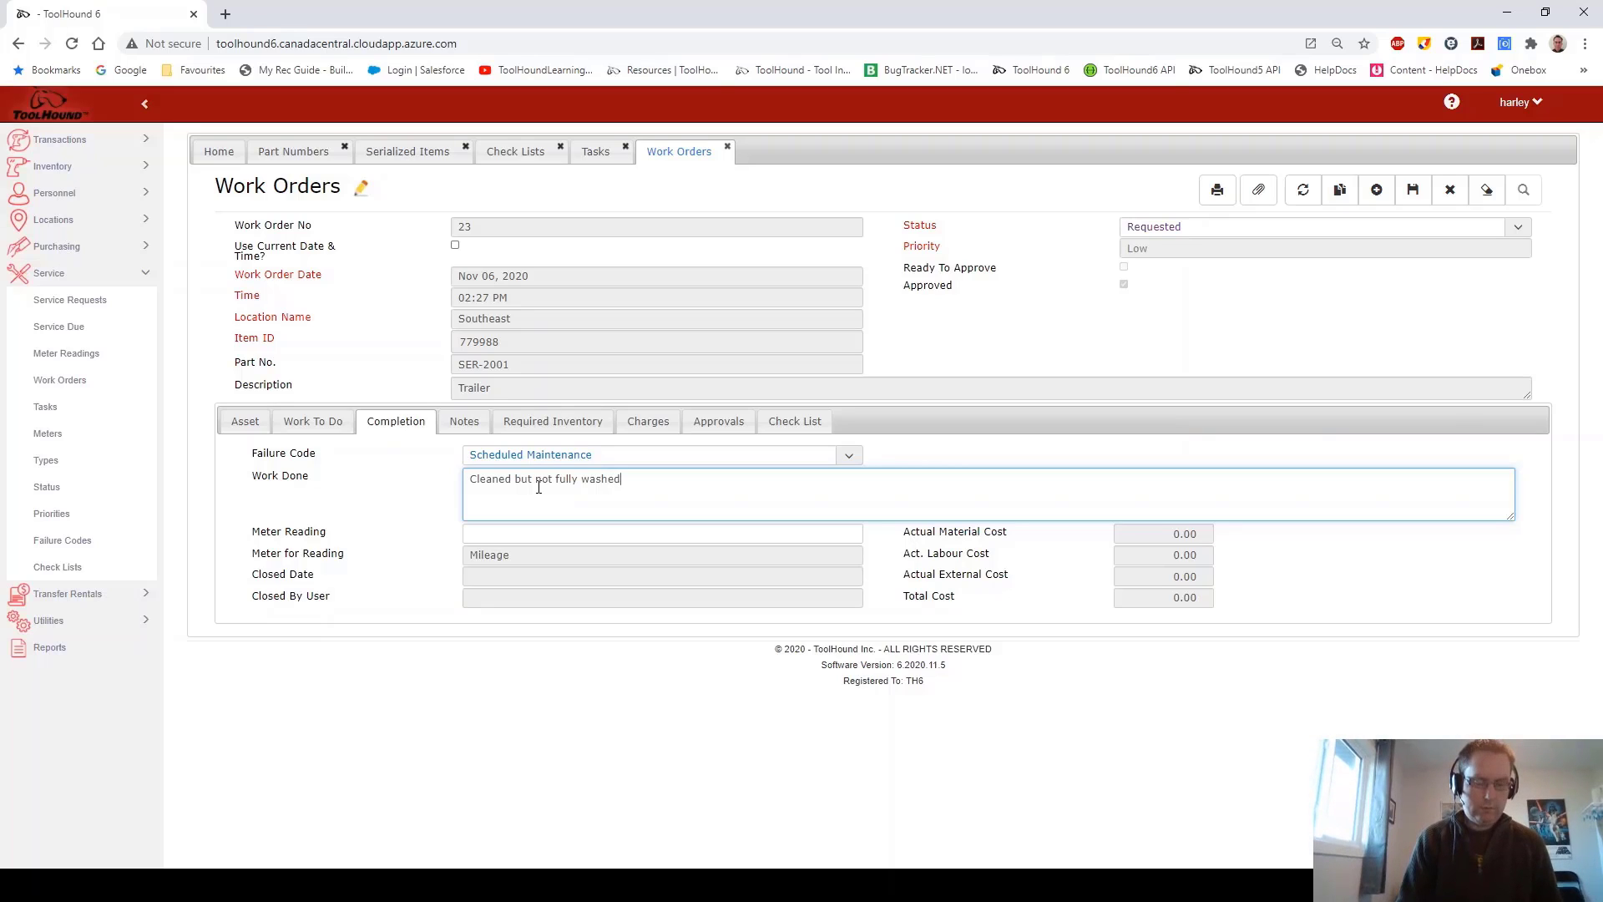
text( becaus)
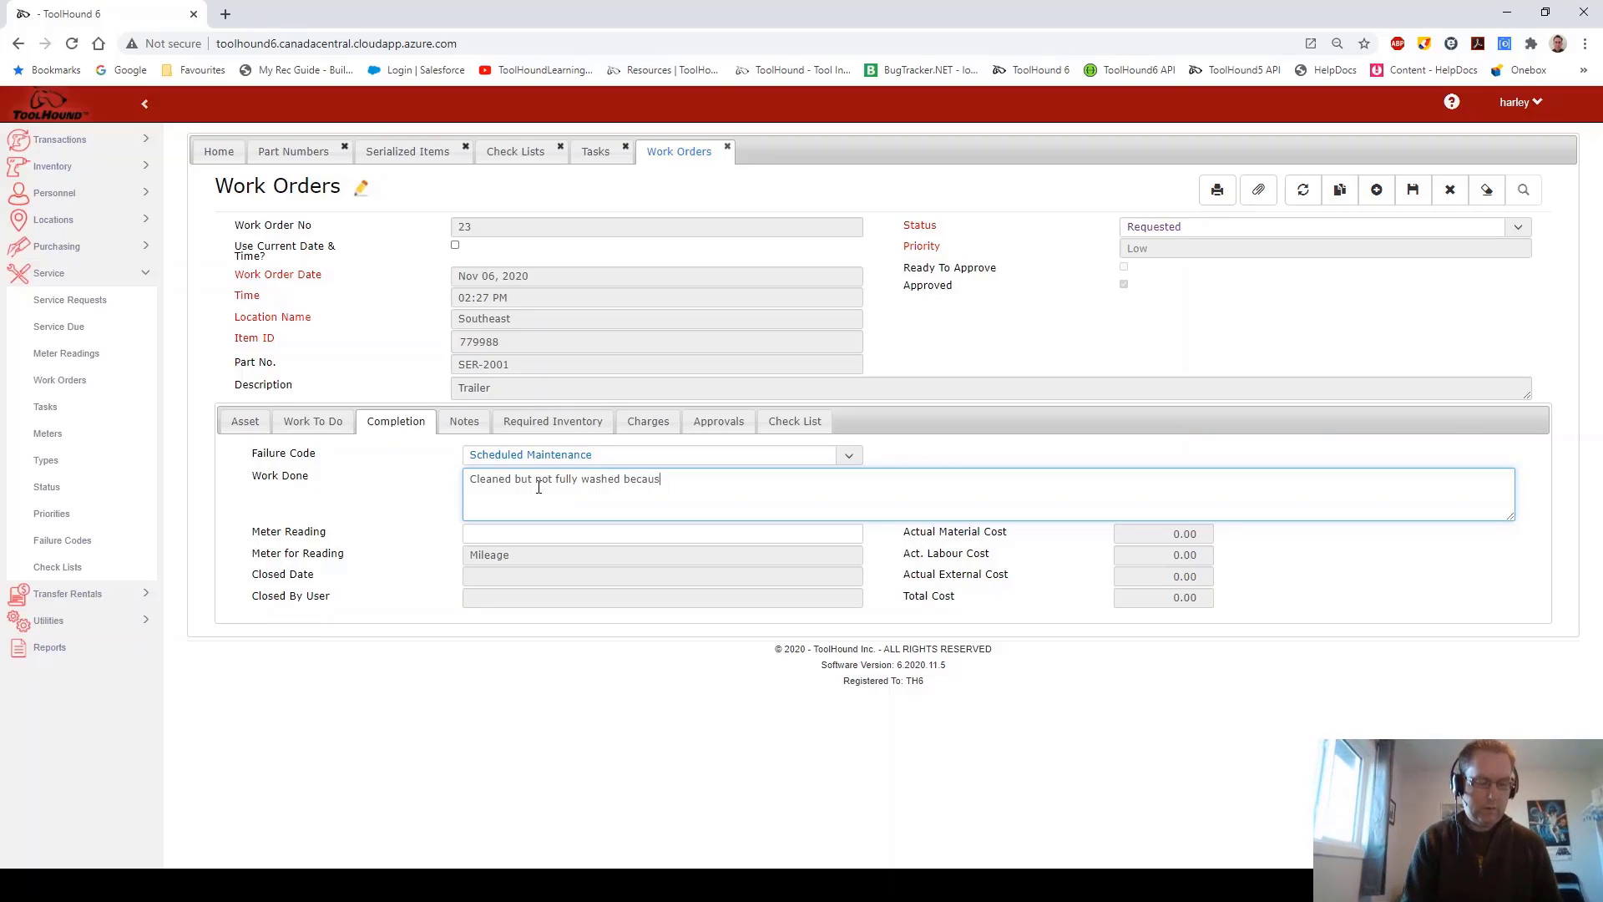
text(e too cold ou)
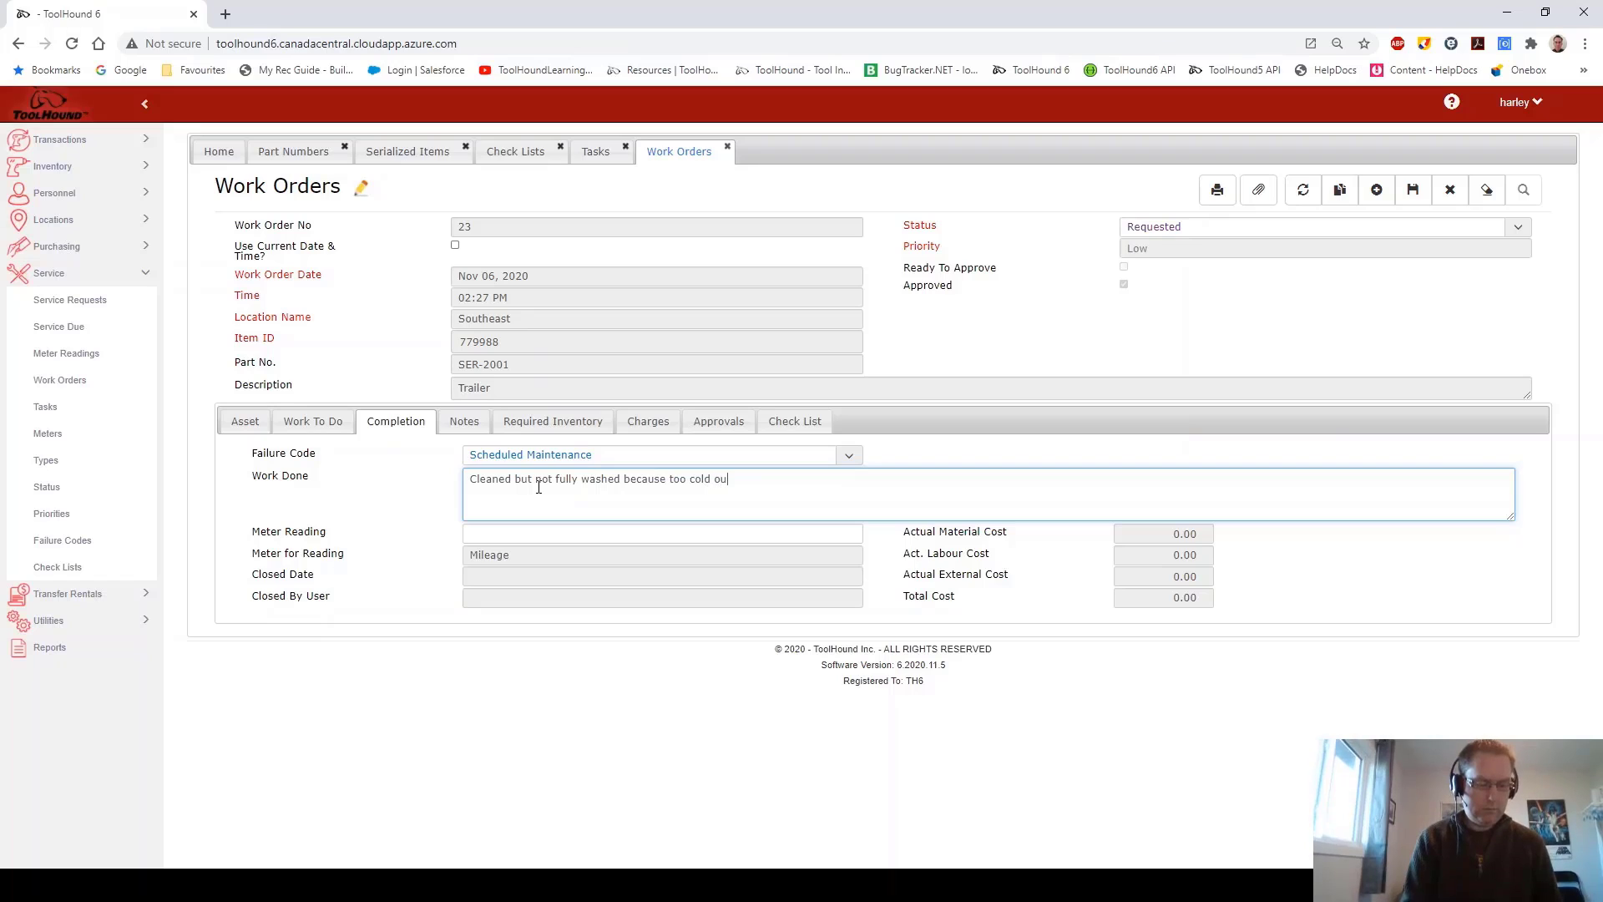
text(tside.)
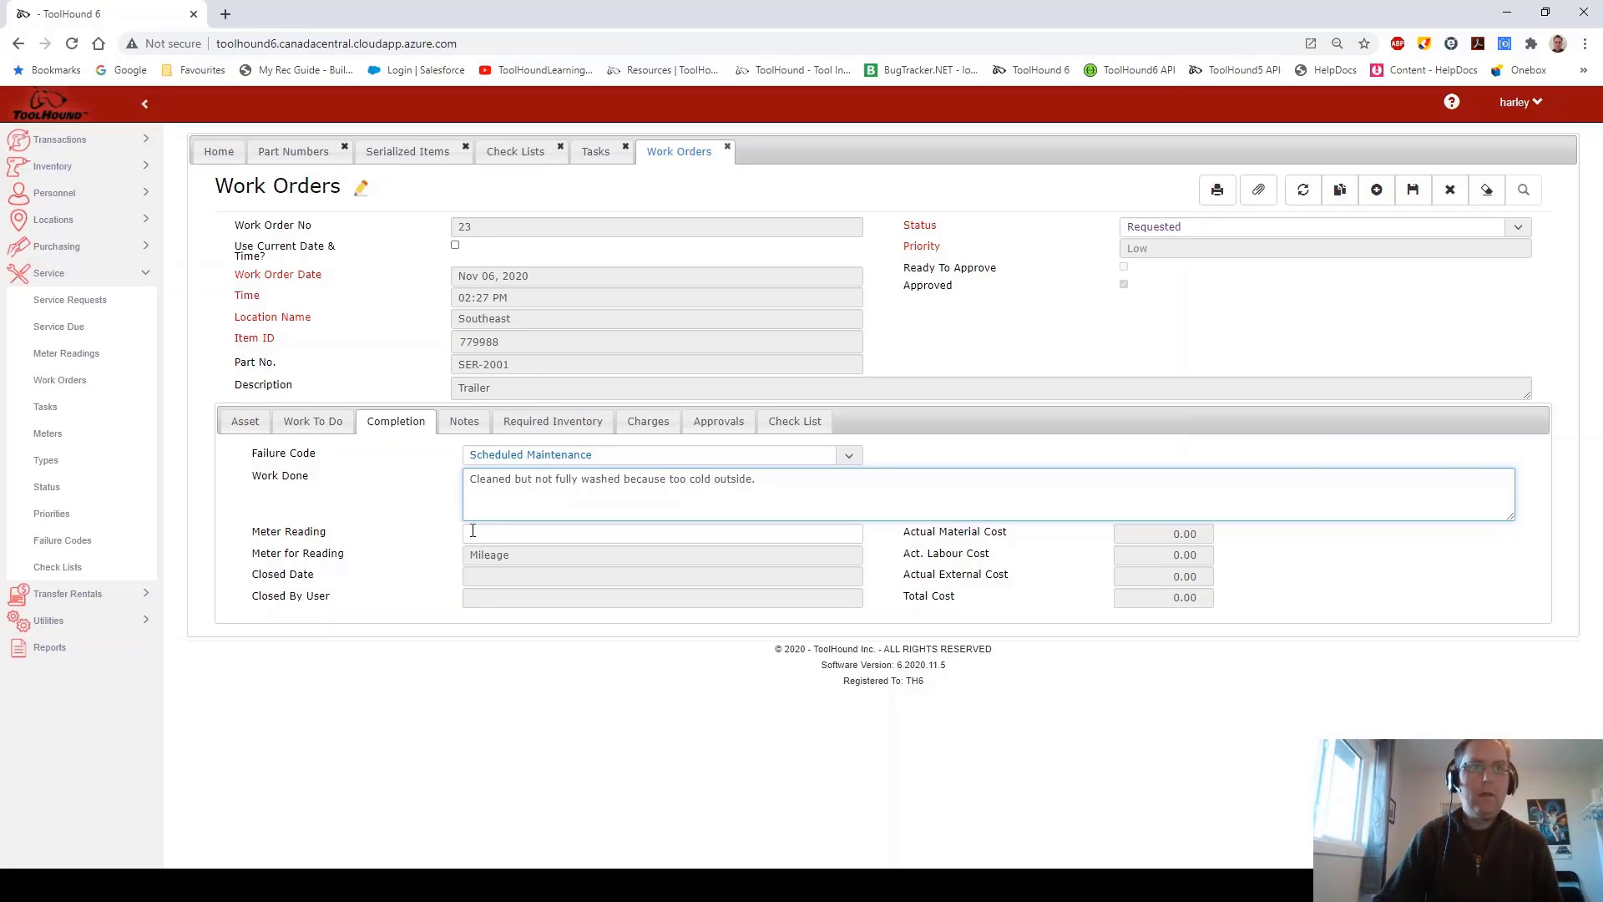
Step: Enter a meter reading of 164, set the work order's status to Closed, and save it
click(507, 528)
text(164)
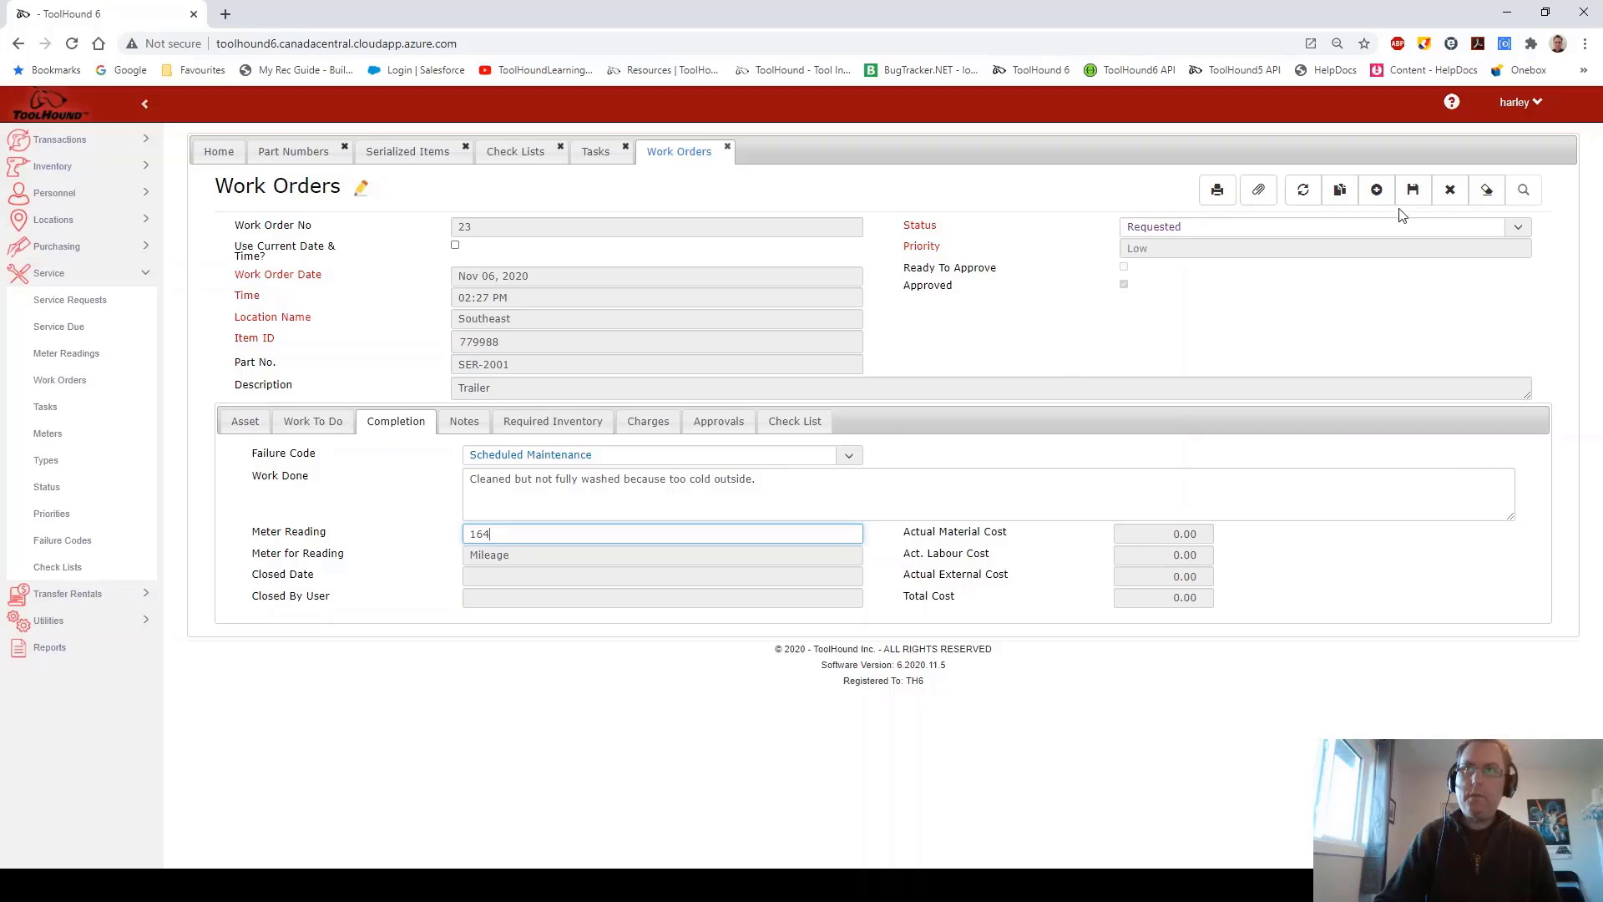
click(1521, 230)
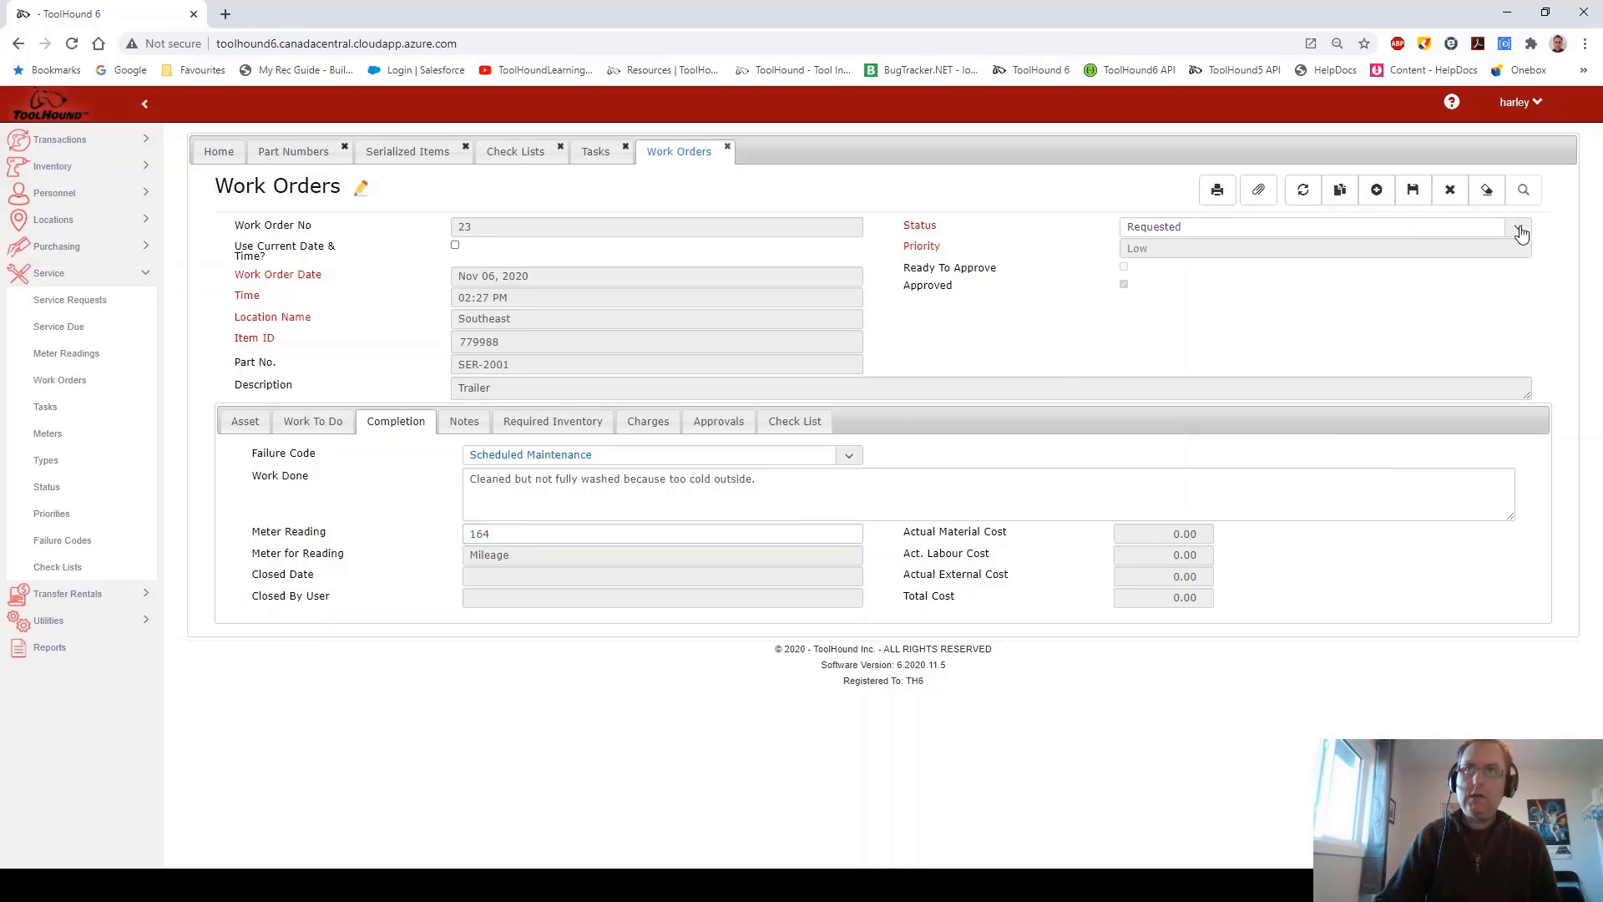
click(1386, 260)
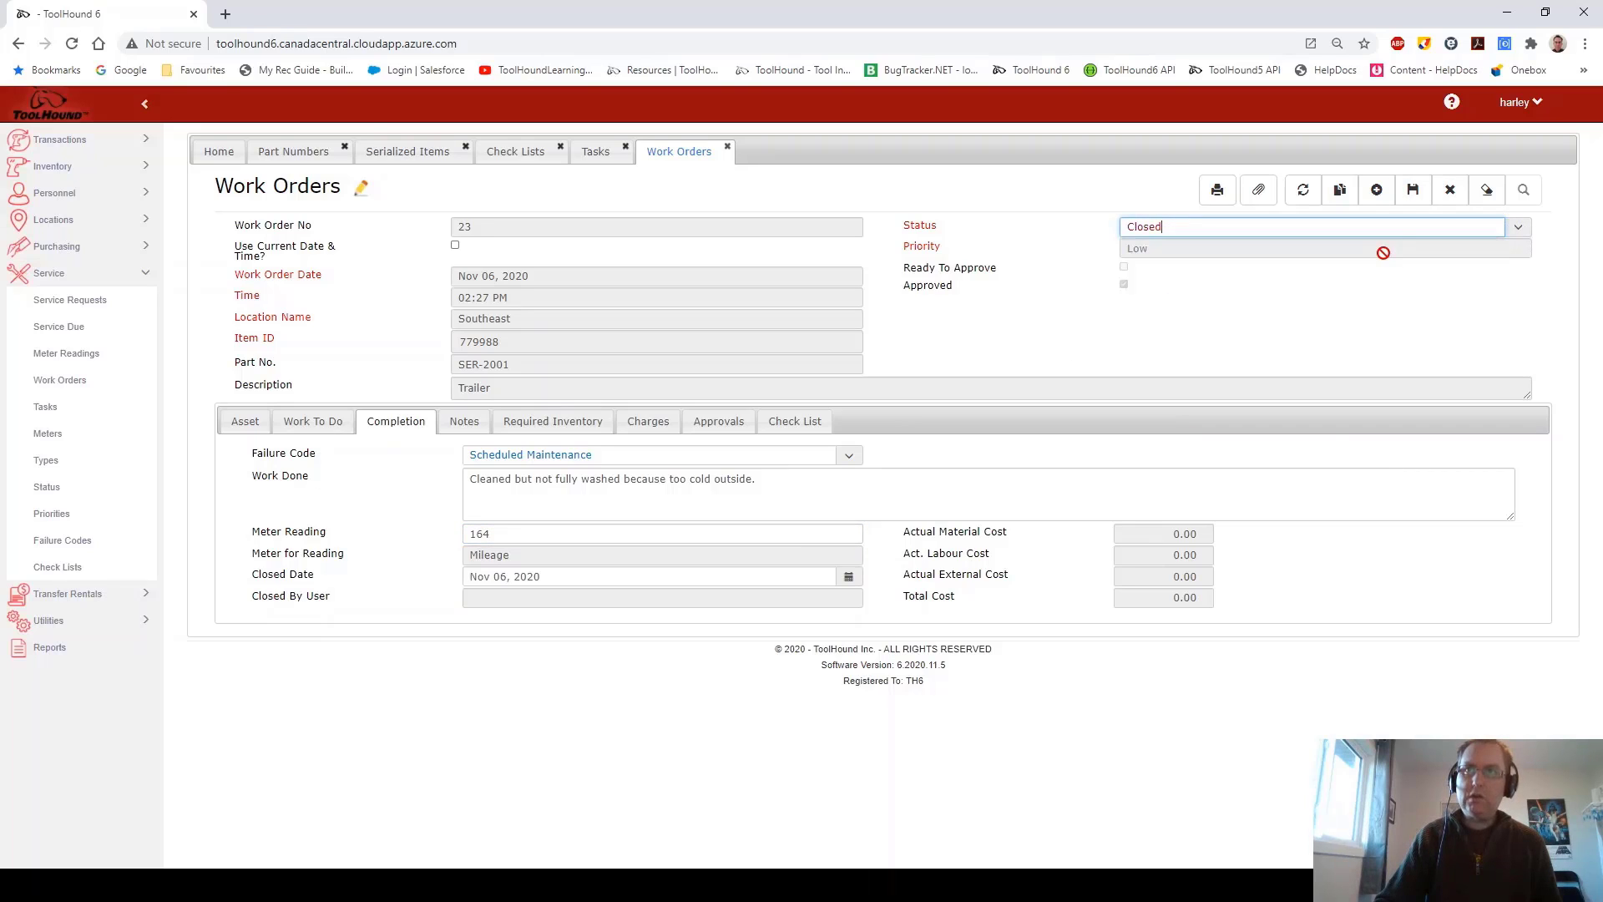
click(1412, 190)
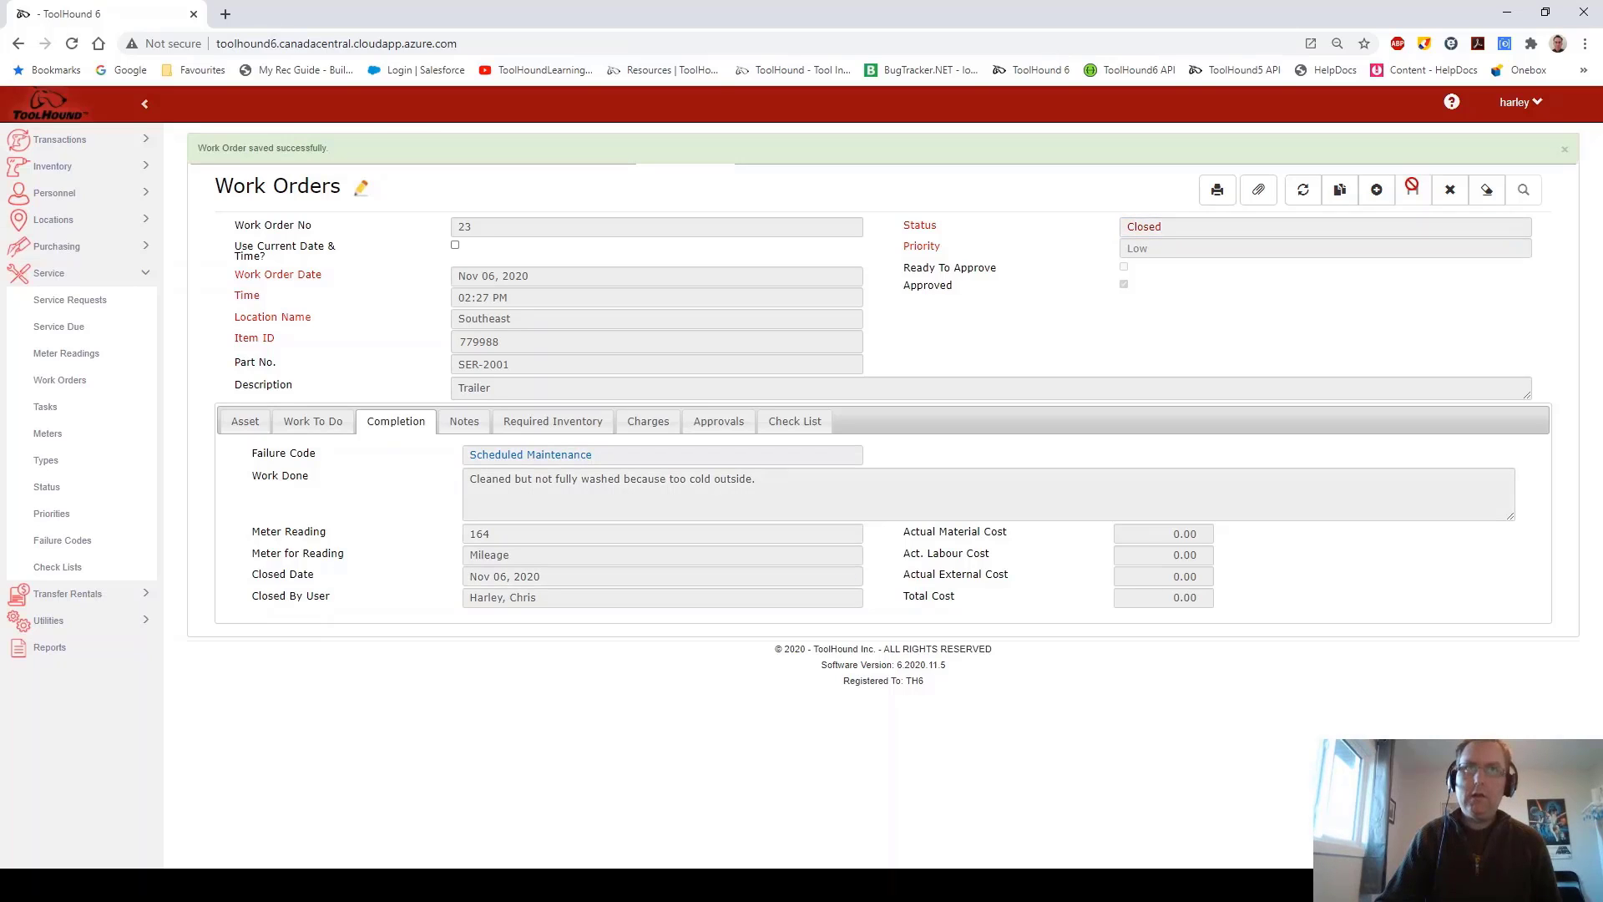
click(1564, 151)
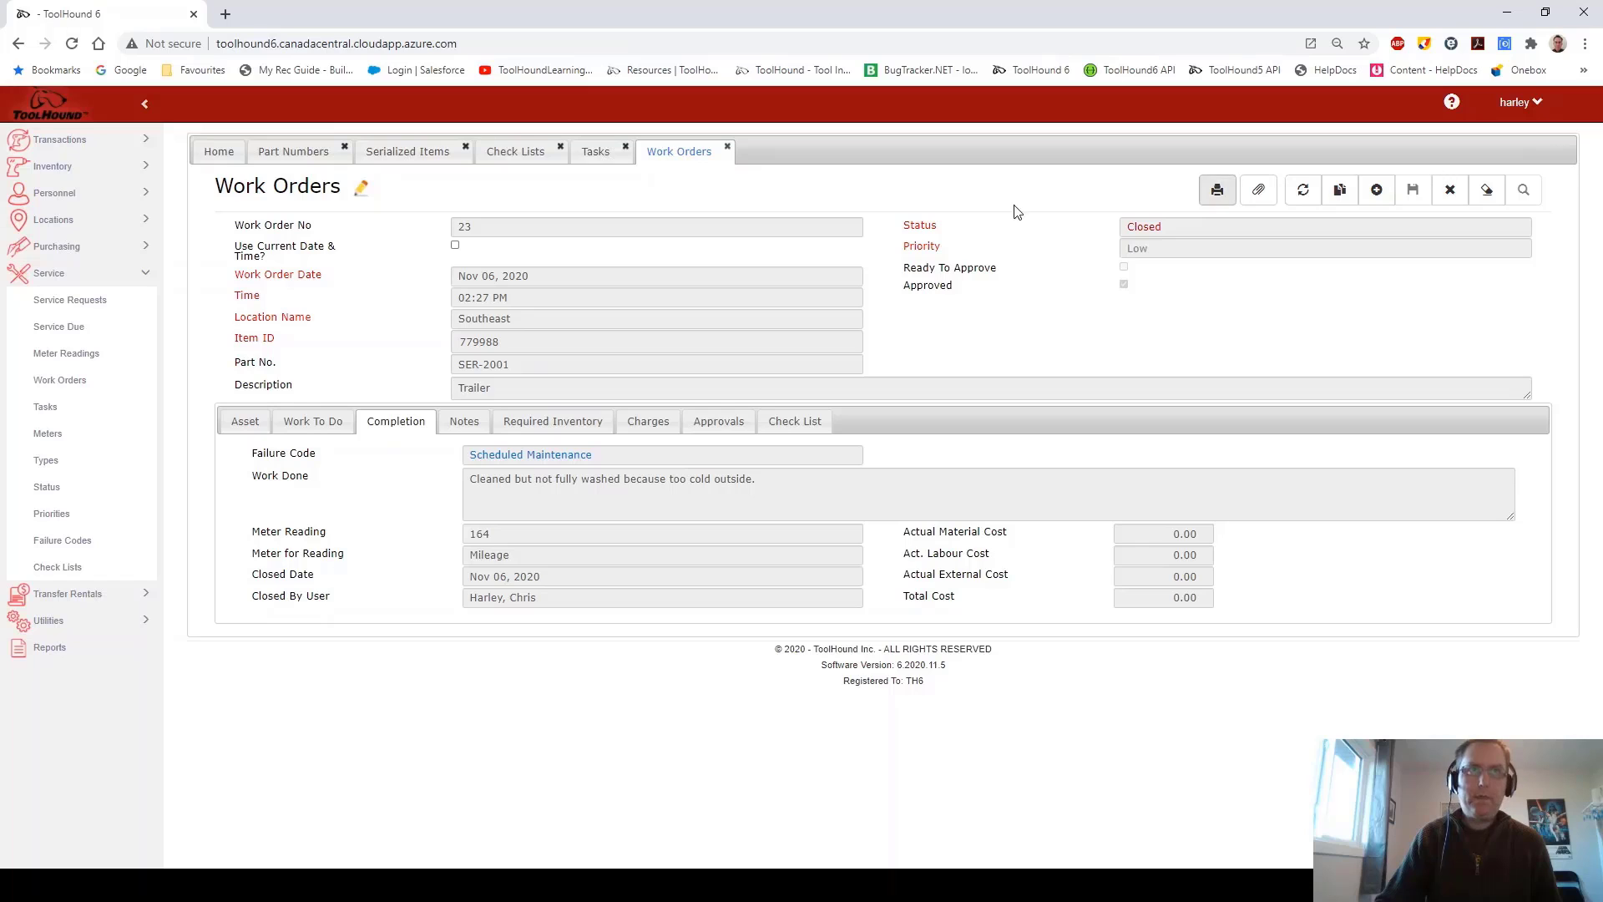
Step: Refresh the serialized item 779988 record and review its service requirements and work order history
click(398, 151)
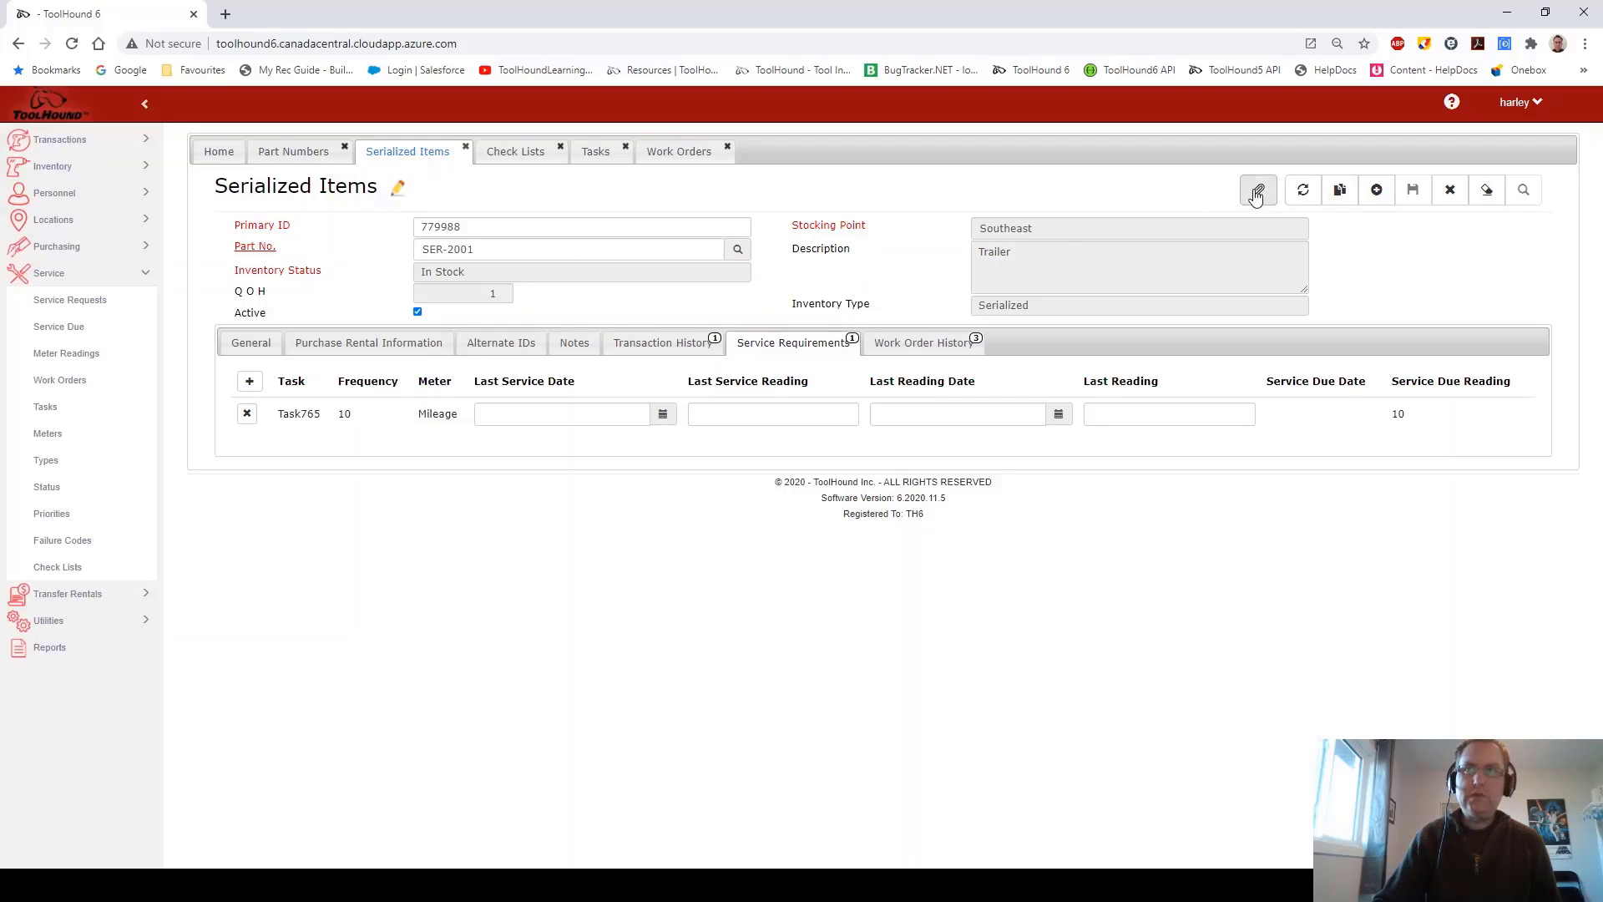
click(1303, 191)
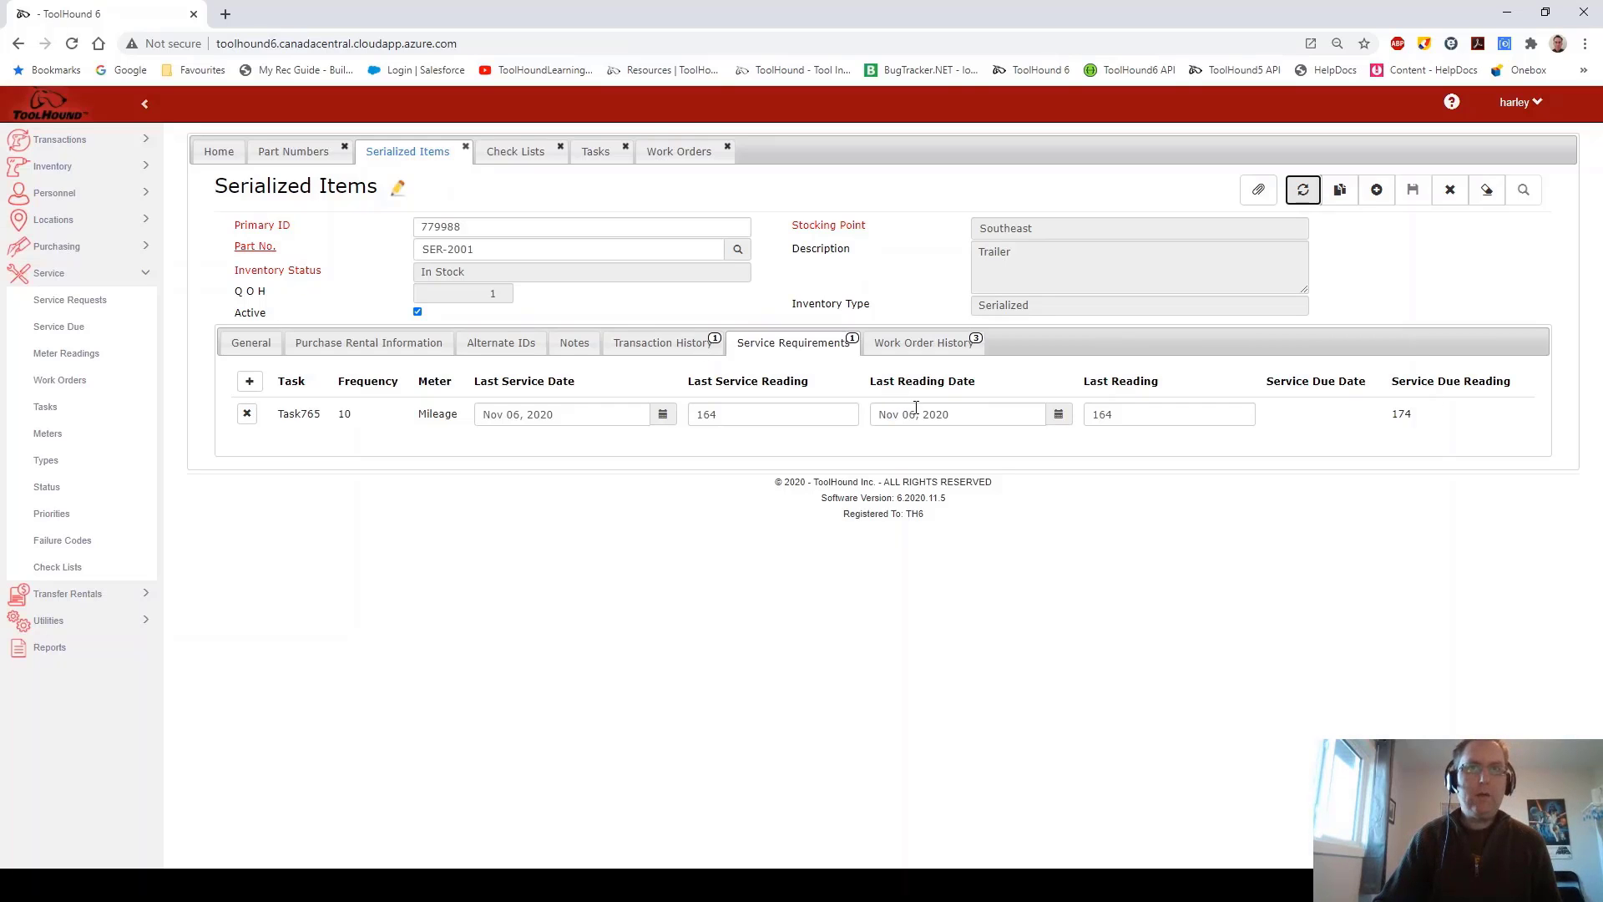
click(923, 344)
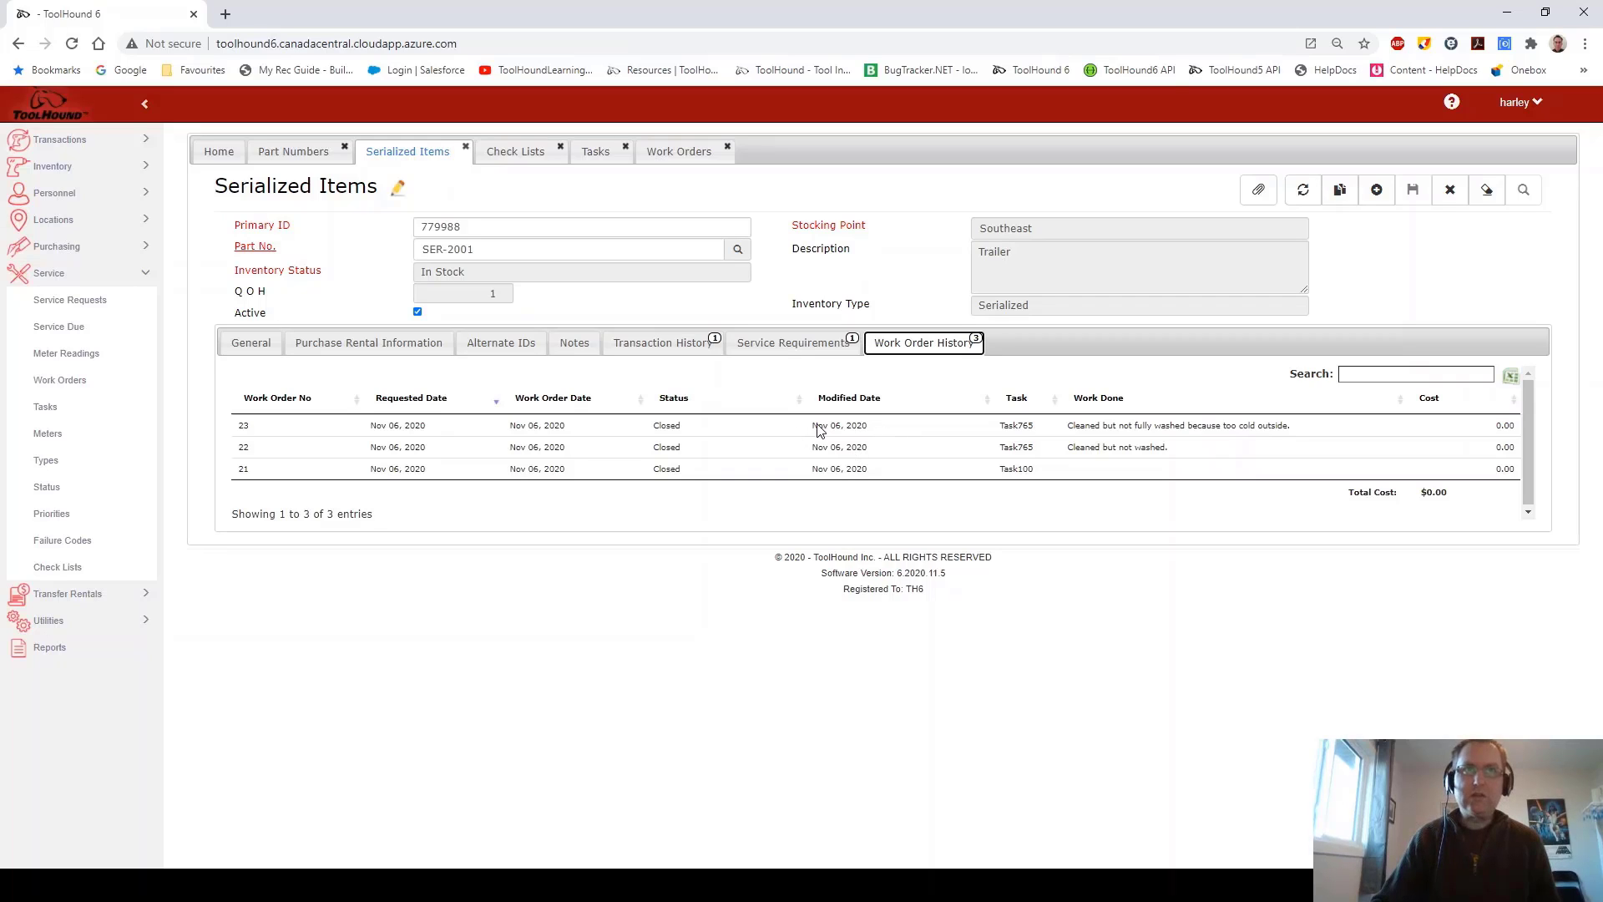
click(786, 340)
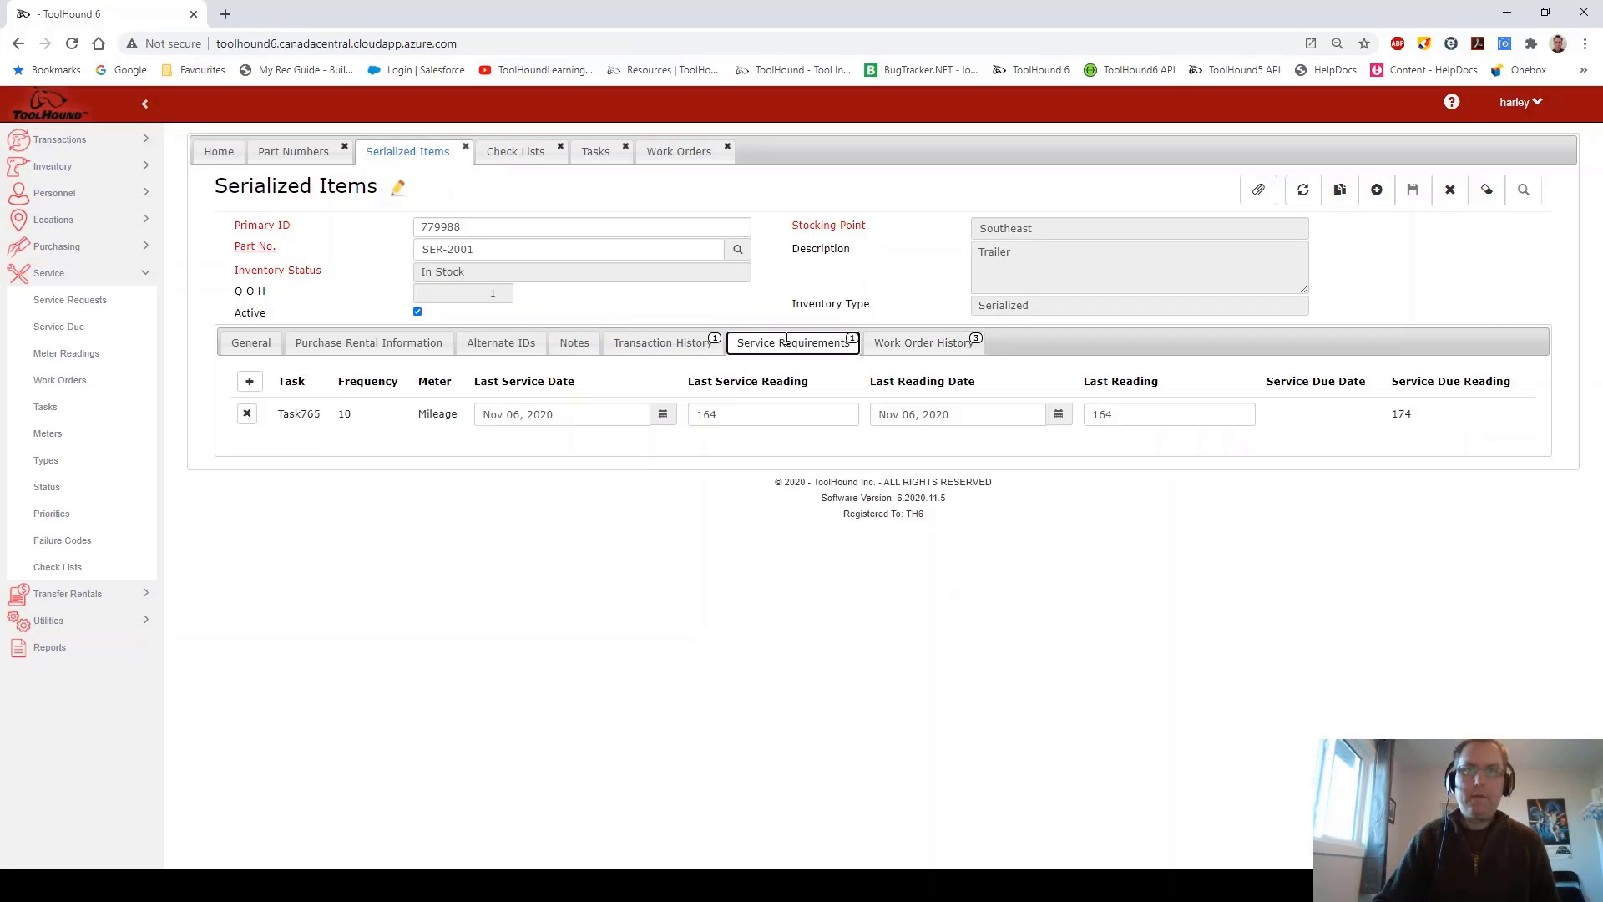